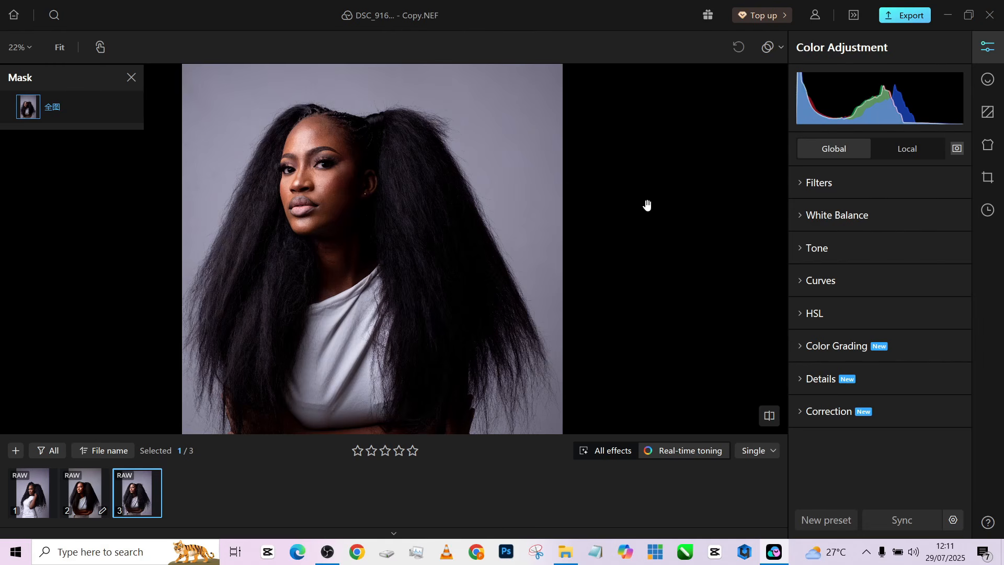
Step: Examine the portrait in the unedited copy, and inspect the face in the retouched DSC_9160.NEF for comparison
{"action": "left_click", "coordinate": [313, 158]}
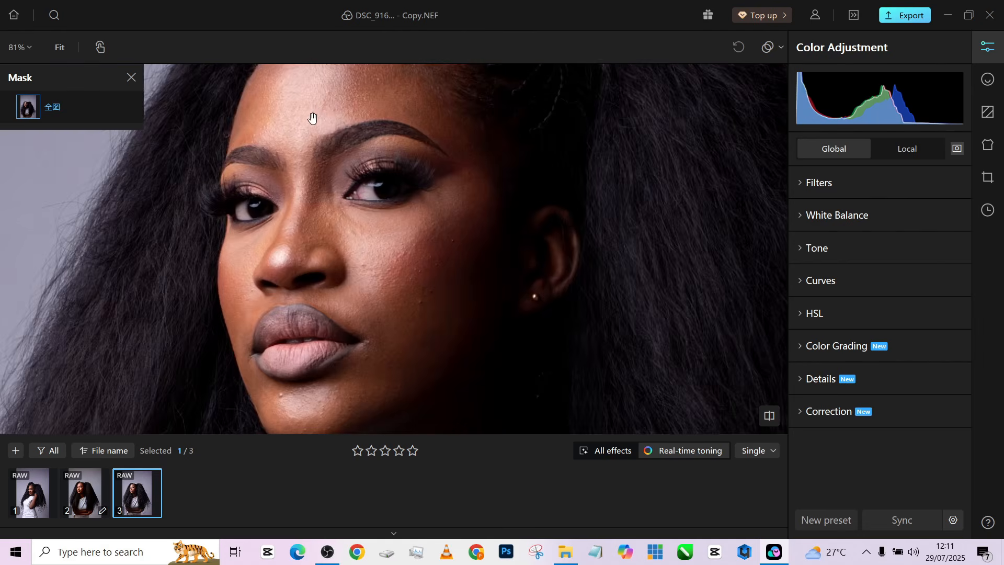
{"action": "left_click", "coordinate": [312, 210]}
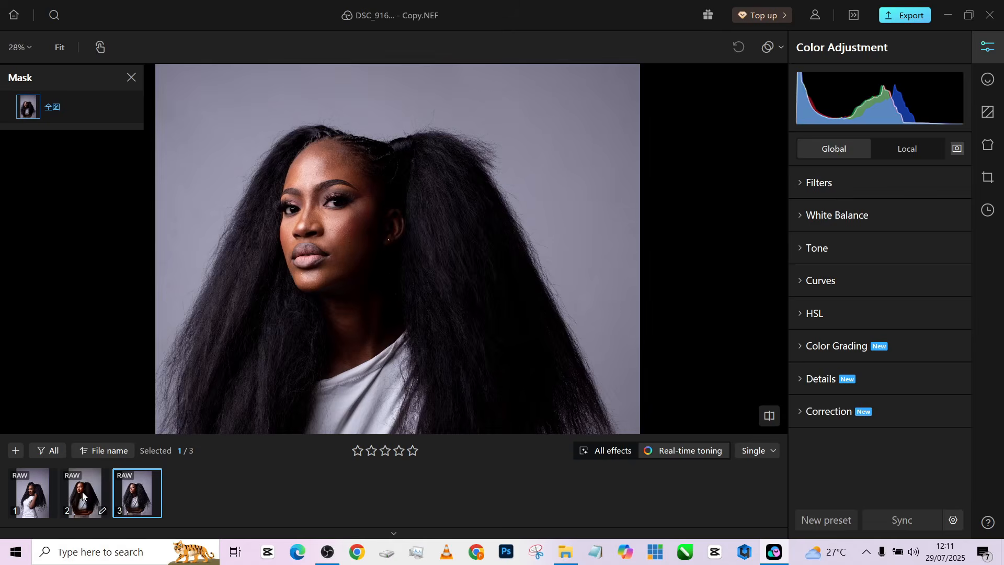
{"action": "left_click", "coordinate": [82, 496]}
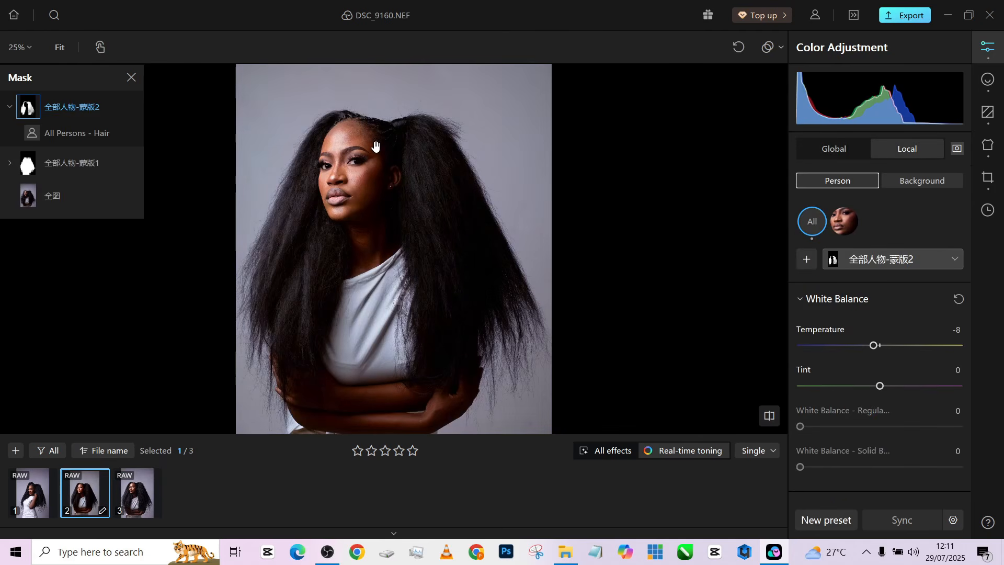
{"action": "left_click", "coordinate": [987, 79]}
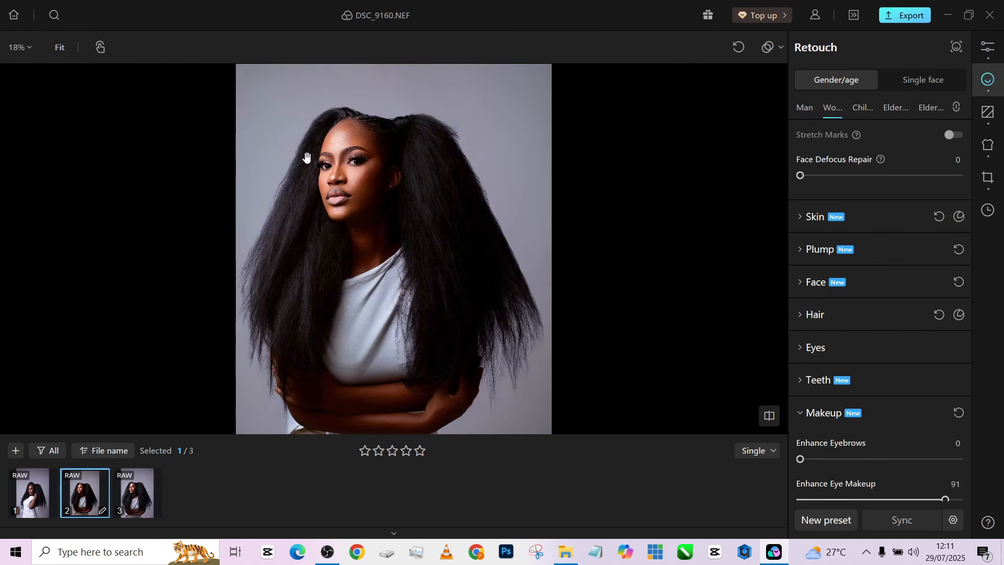
{"action": "scroll", "coordinate": [396, 173], "scroll_direction": "up", "scroll_amount": 2}
{"action": "scroll", "coordinate": [396, 173], "scroll_direction": "up", "scroll_amount": 3}
{"action": "scroll", "coordinate": [332, 269], "scroll_direction": "up", "scroll_amount": 2}
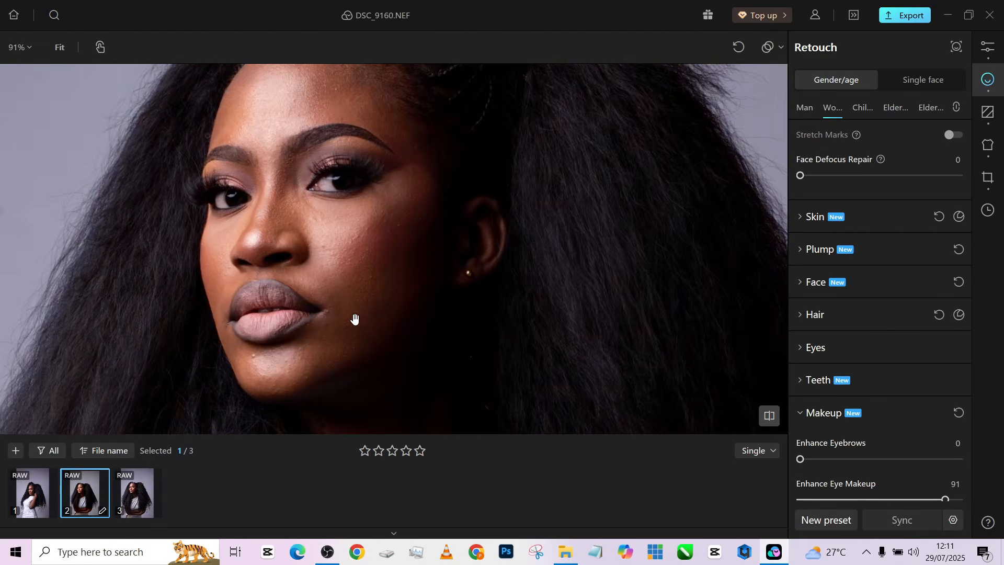
{"action": "scroll", "coordinate": [361, 209], "scroll_direction": "down", "scroll_amount": 6}
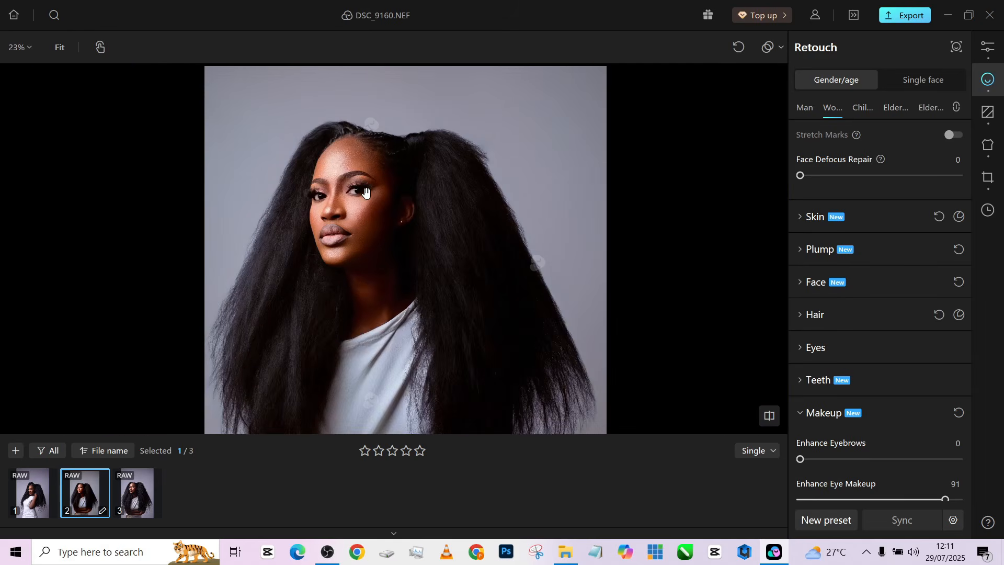
{"action": "left_click_drag", "start_coordinate": [368, 287], "coordinate": [366, 239]}
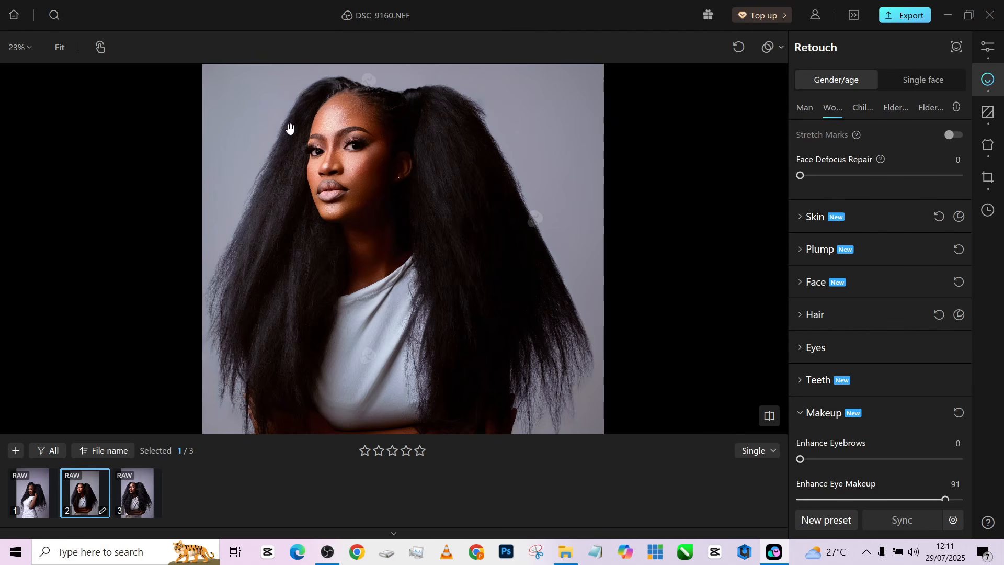
Step: Return to the unedited copy as the third photo and examine its face, hair and overall framing
{"action": "left_click", "coordinate": [131, 501]}
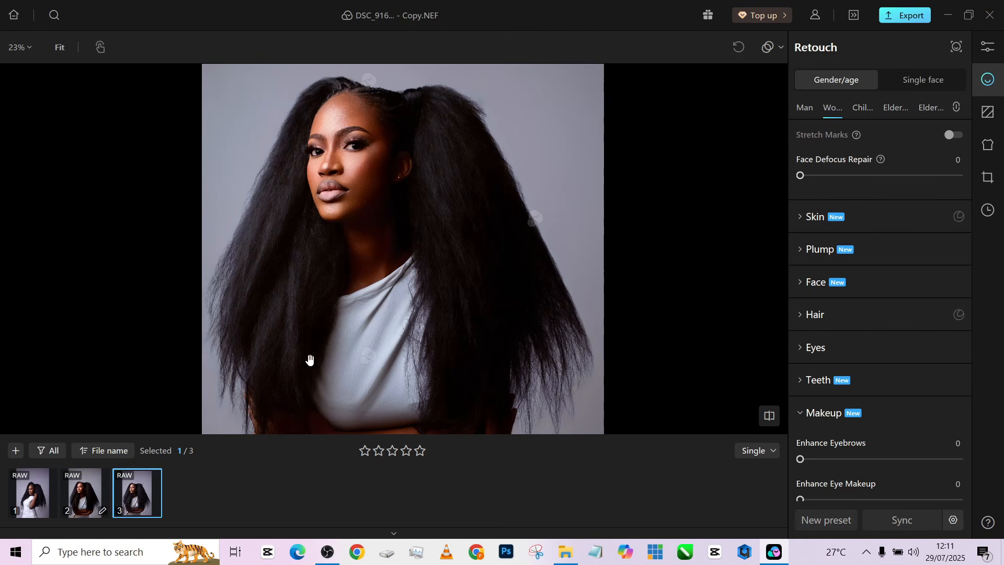
{"action": "scroll", "coordinate": [361, 306], "scroll_direction": "up", "scroll_amount": 2}
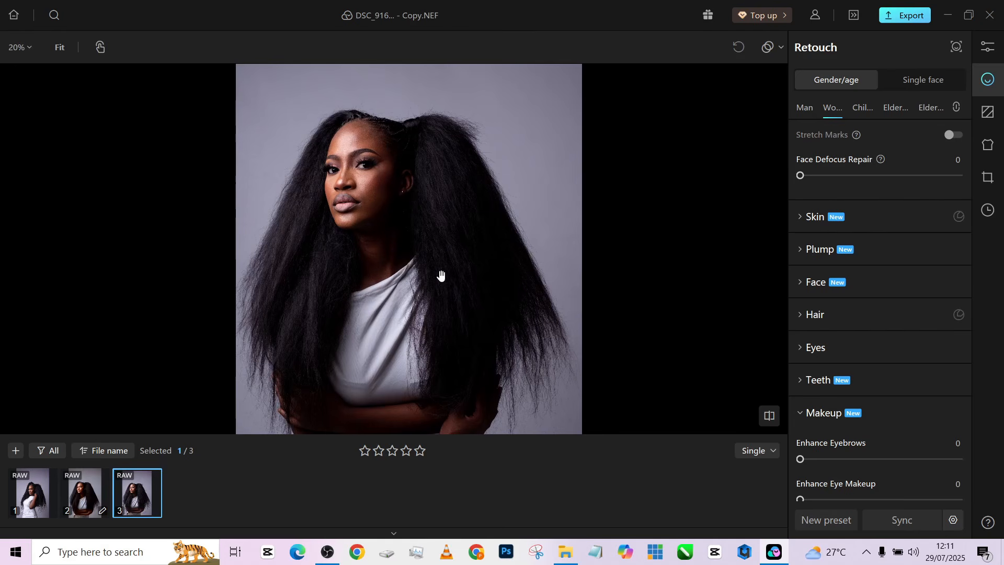
{"action": "left_click_drag", "start_coordinate": [440, 275], "coordinate": [458, 247]}
{"action": "scroll", "coordinate": [444, 187], "scroll_direction": "up", "scroll_amount": 1}
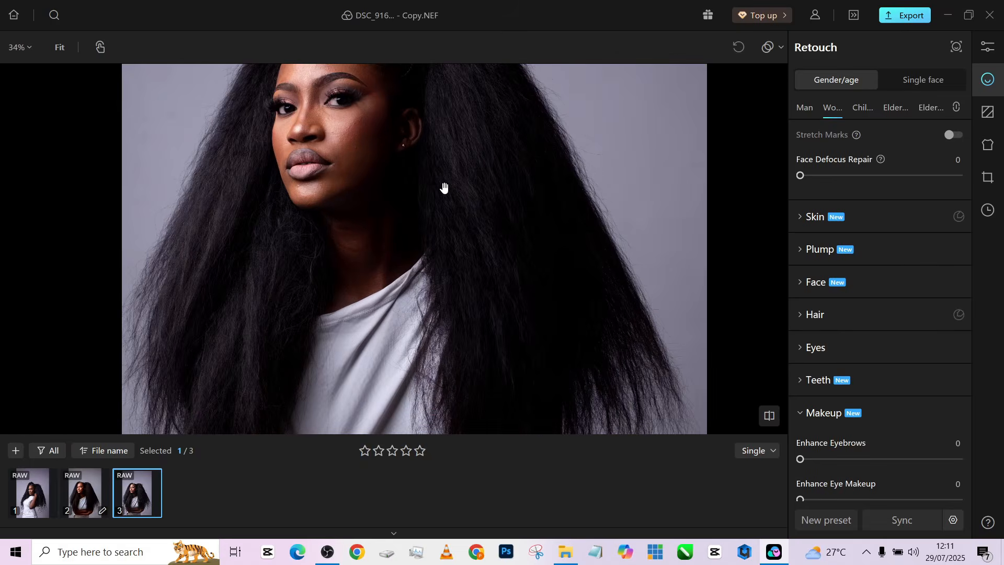
{"action": "scroll", "coordinate": [444, 188], "scroll_direction": "down", "scroll_amount": 1}
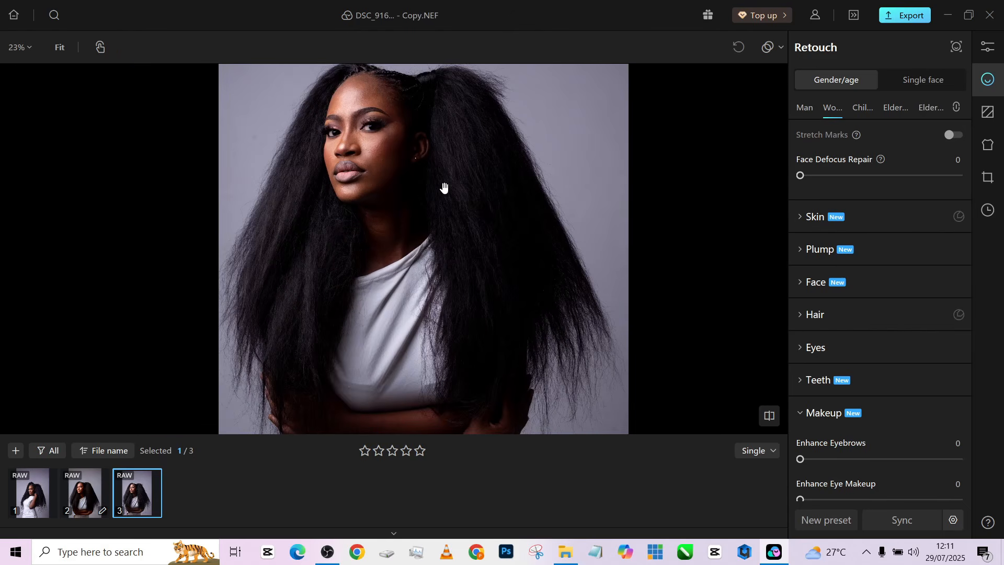
{"action": "scroll", "coordinate": [353, 179], "scroll_direction": "down", "scroll_amount": 1}
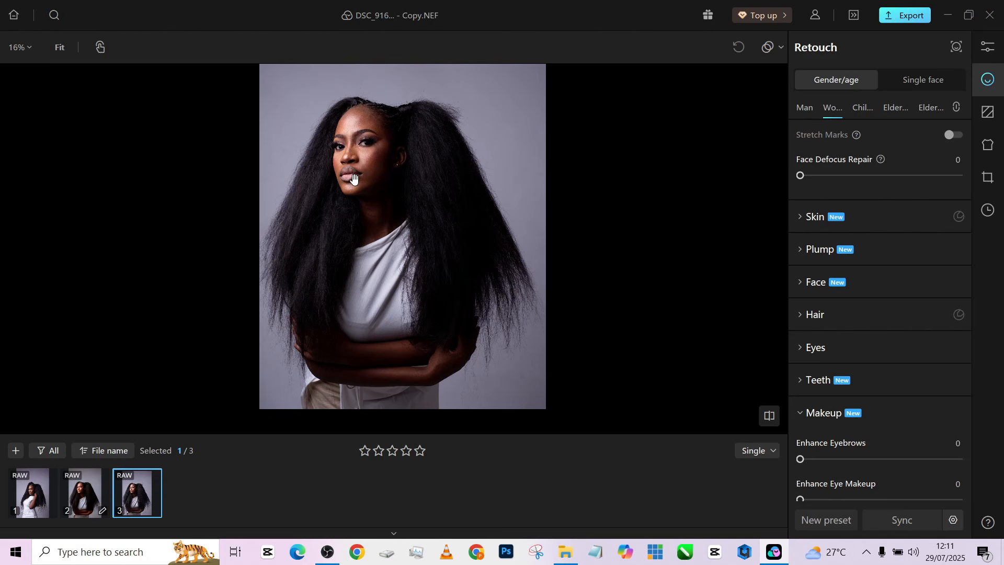
Step: Crop the copy to a 4:5 ratio, shift the frame slightly down over the subject, and apply it
{"action": "left_click", "coordinate": [993, 188]}
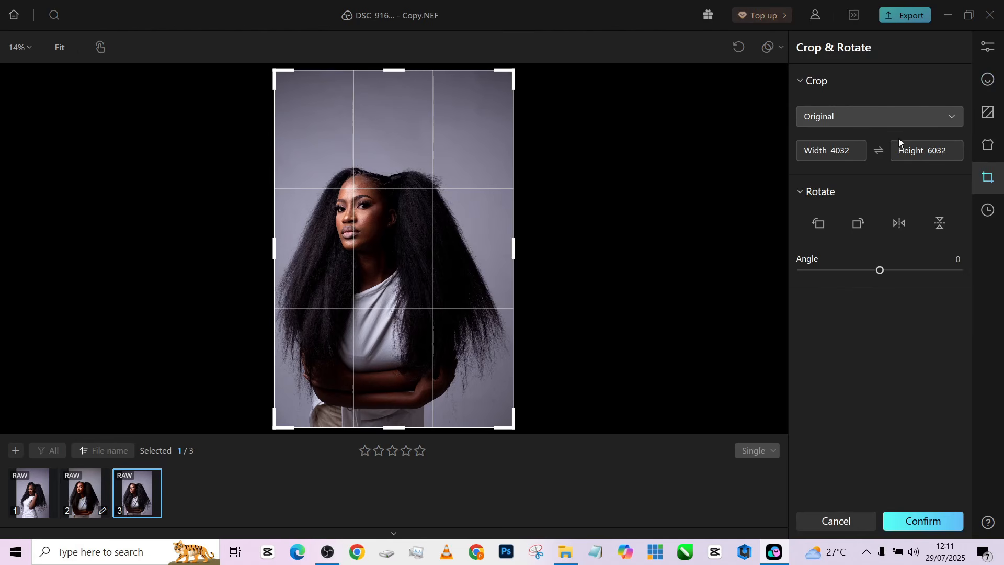
{"action": "left_click", "coordinate": [914, 115]}
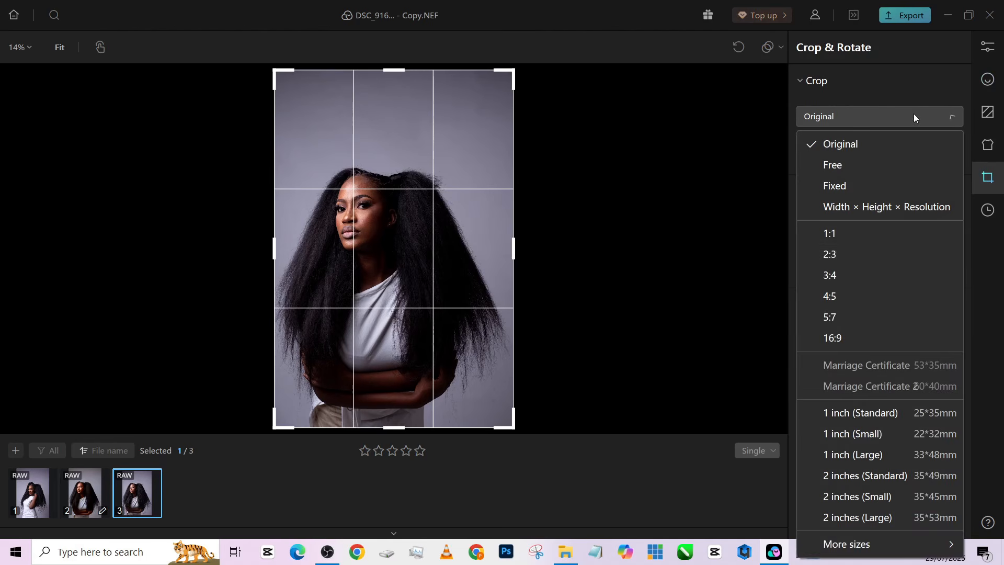
{"action": "left_click", "coordinate": [832, 296]}
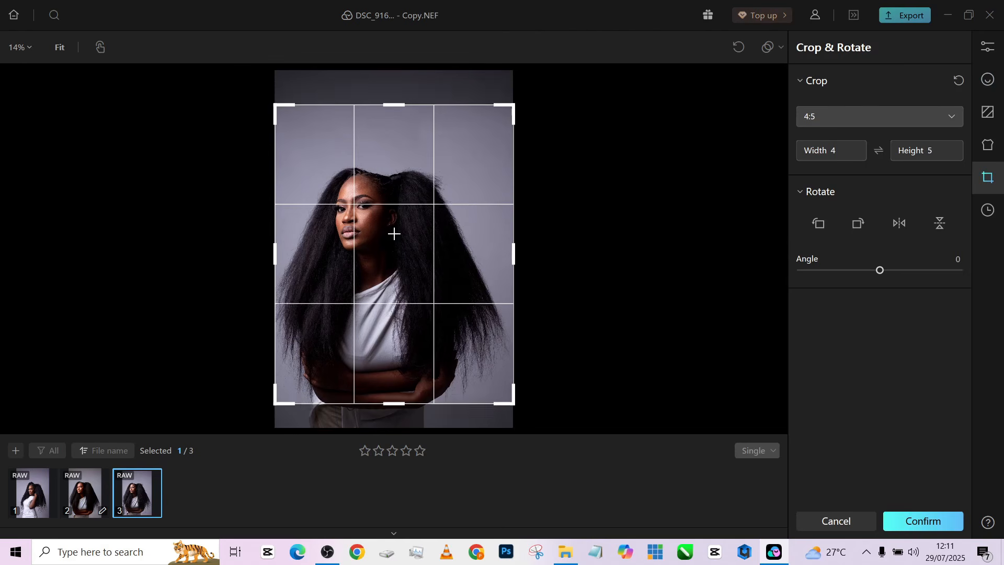
{"action": "mouse_move", "coordinate": [395, 234]}
{"action": "left_mouse_down"}
{"action": "mouse_move", "coordinate": [394, 224]}
{"action": "mouse_move", "coordinate": [395, 238]}
{"action": "left_mouse_up"}
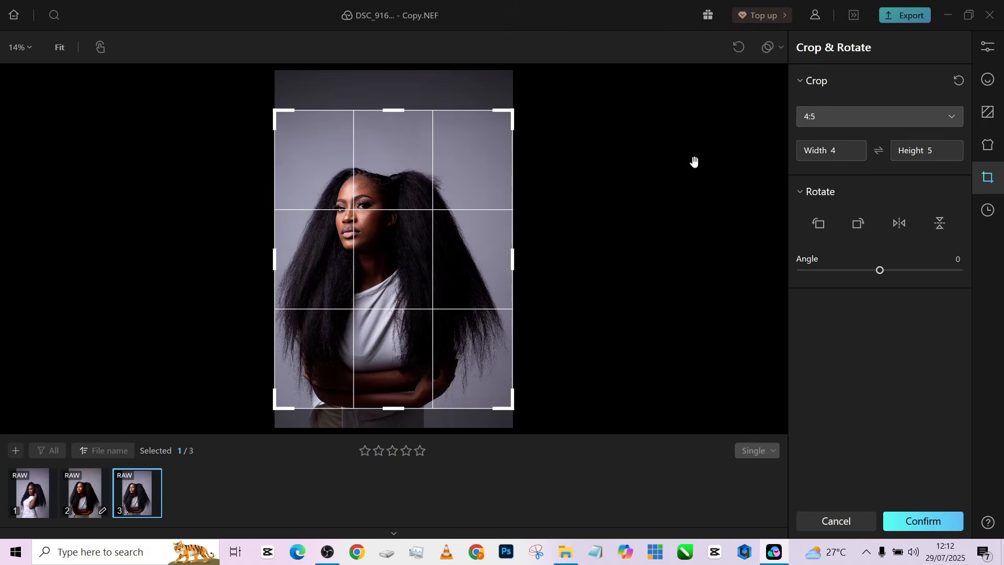
{"action": "key", "text": "Return"}
{"action": "scroll", "coordinate": [368, 213], "scroll_direction": "down", "scroll_amount": 5}
{"action": "scroll", "coordinate": [378, 148], "scroll_direction": "up", "scroll_amount": 5}
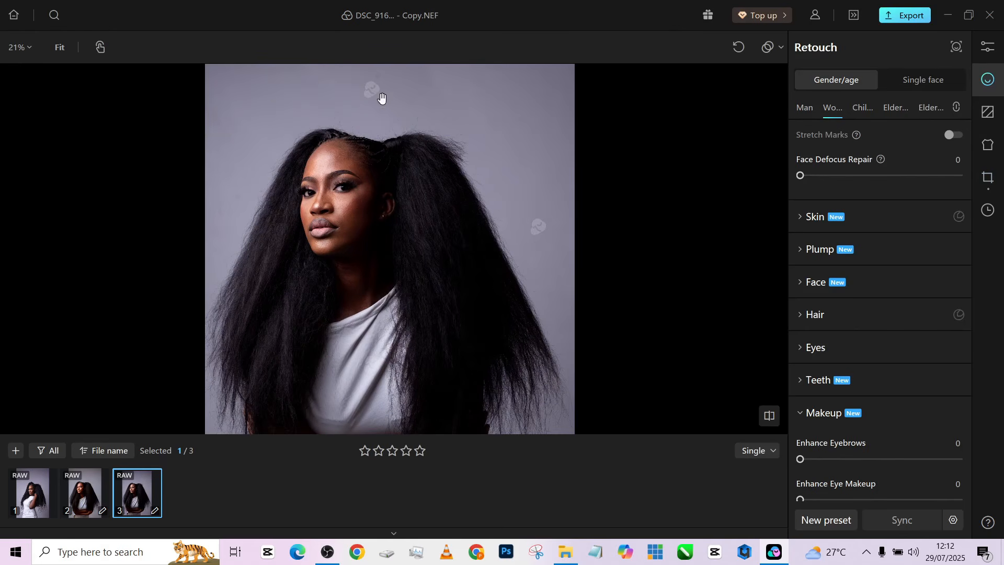
{"action": "scroll", "coordinate": [401, 123], "scroll_direction": "down", "scroll_amount": 4}
{"action": "scroll", "coordinate": [401, 124], "scroll_direction": "up", "scroll_amount": 1}
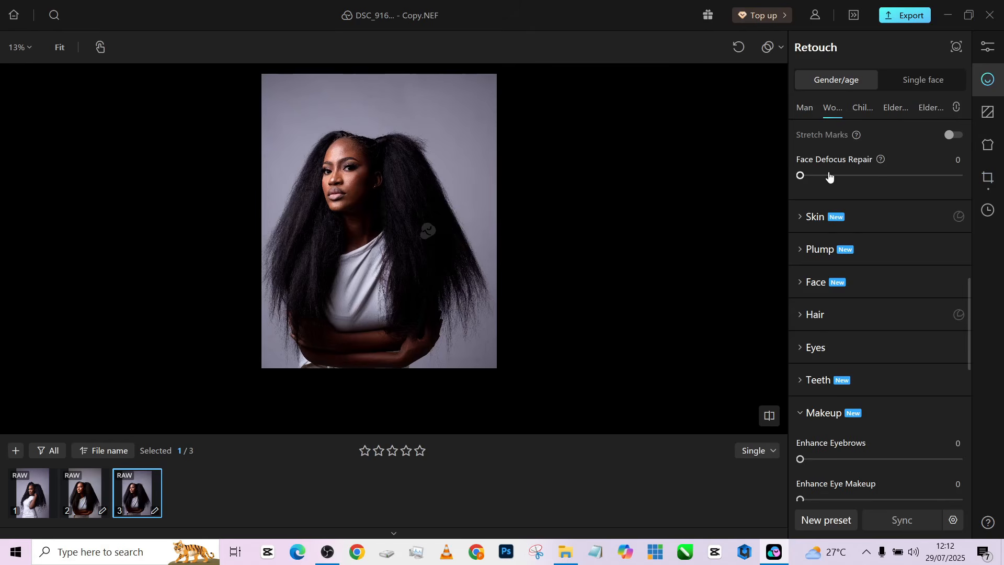
Step: Reopen the crop for editing and shrink the 4:5 frame inward from its upper-right corner
{"action": "left_click", "coordinate": [988, 178]}
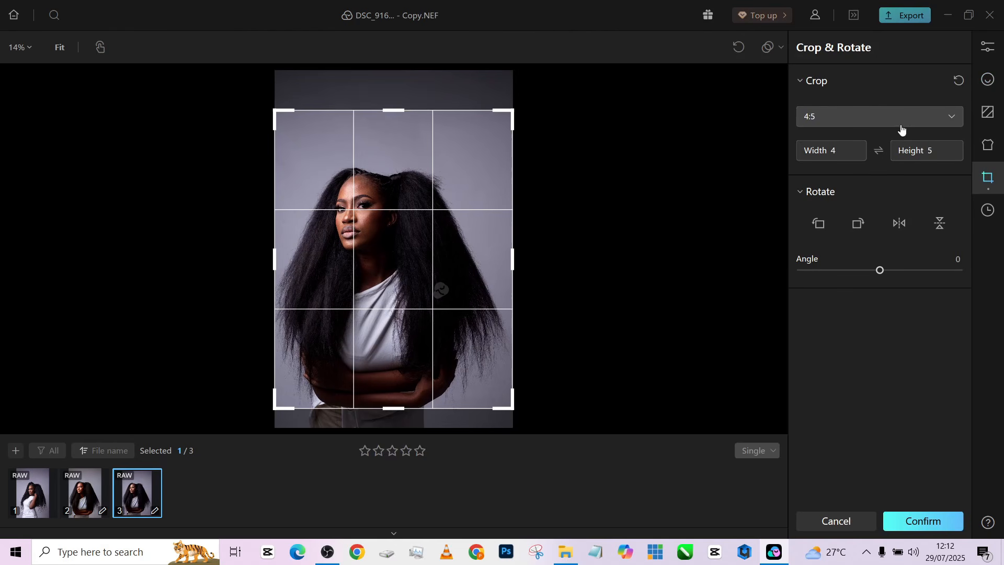
{"action": "mouse_move", "coordinate": [510, 109]}
{"action": "left_mouse_down"}
{"action": "mouse_move", "coordinate": [515, 137]}
{"action": "mouse_move", "coordinate": [490, 158]}
{"action": "mouse_move", "coordinate": [510, 118]}
{"action": "mouse_move", "coordinate": [513, 128]}
{"action": "left_mouse_up"}
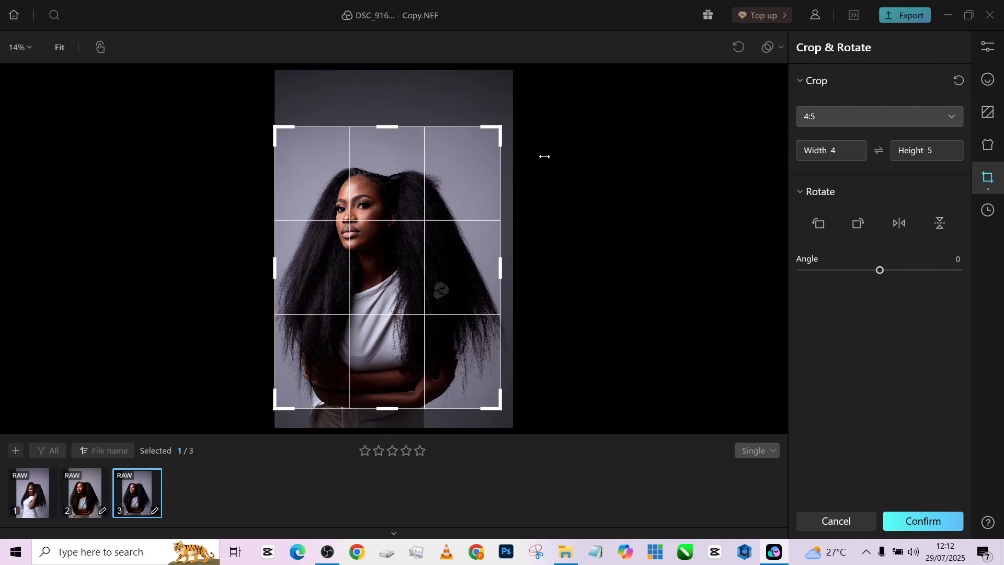
{"action": "left_click", "coordinate": [878, 151]}
{"action": "mouse_move", "coordinate": [343, 300]}
{"action": "left_mouse_down"}
{"action": "mouse_move", "coordinate": [340, 324]}
{"action": "mouse_move", "coordinate": [340, 291]}
{"action": "left_mouse_up"}
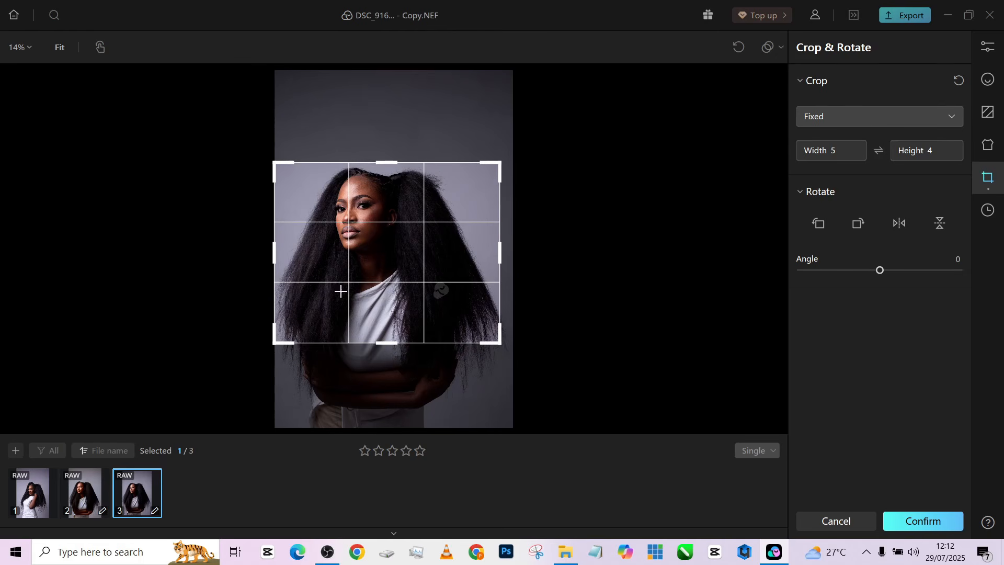
{"action": "left_click", "coordinate": [879, 151]}
Step: Set the crop to Free, lower its top edge toward the hair, extend the bottom and right edges slightly, and apply it
{"action": "left_click", "coordinate": [852, 121]}
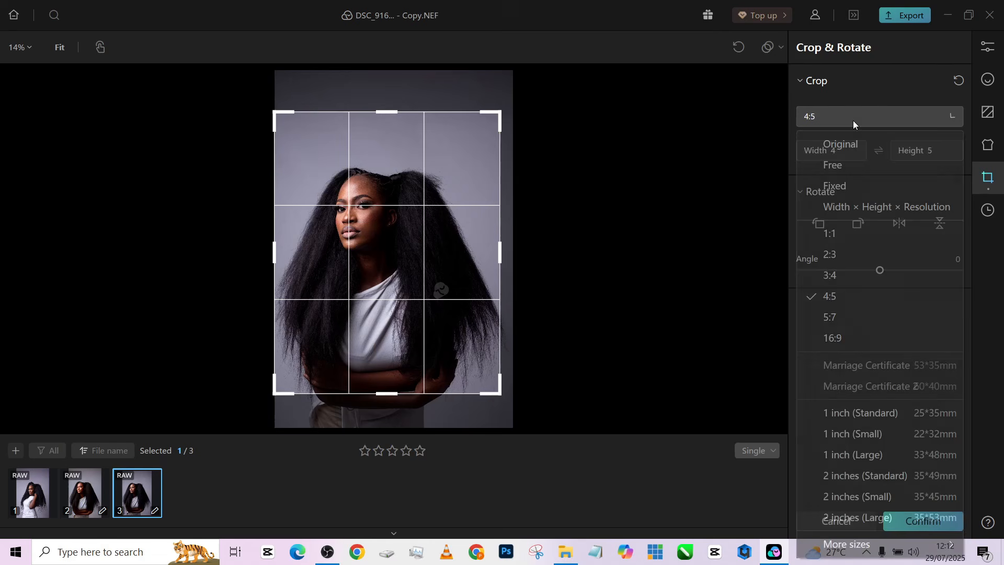
{"action": "left_click", "coordinate": [843, 164]}
{"action": "left_click_drag", "start_coordinate": [384, 113], "coordinate": [386, 150]}
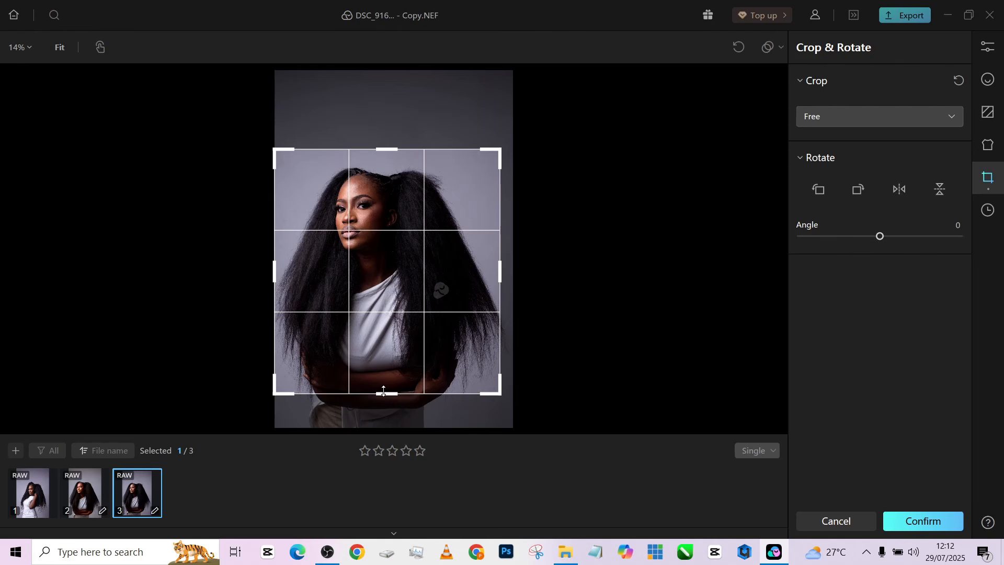
{"action": "left_click_drag", "start_coordinate": [383, 392], "coordinate": [385, 410]}
{"action": "left_click_drag", "start_coordinate": [501, 284], "coordinate": [506, 284]}
{"action": "key", "text": "Return"}
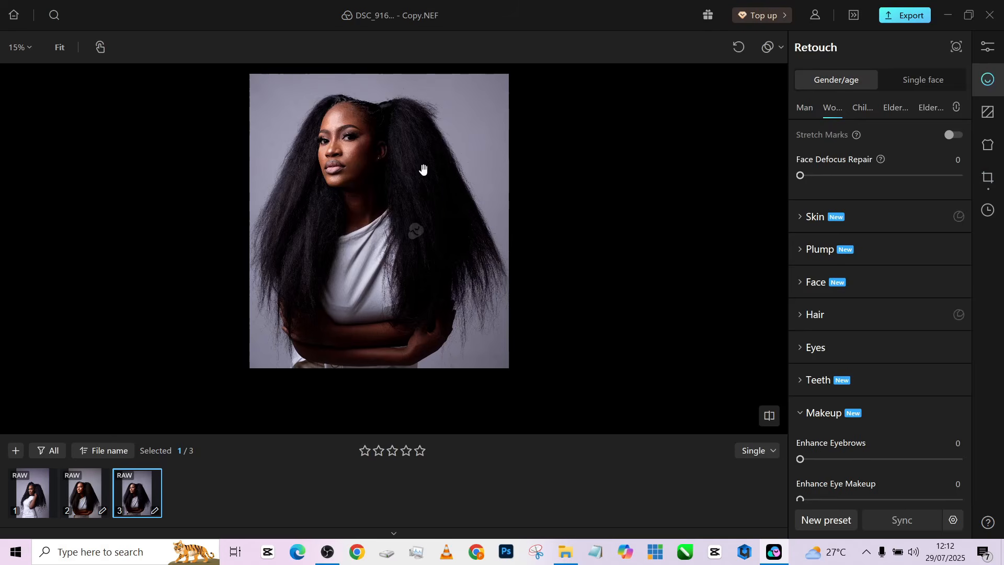
{"action": "scroll", "coordinate": [424, 170], "scroll_direction": "up", "scroll_amount": 1}
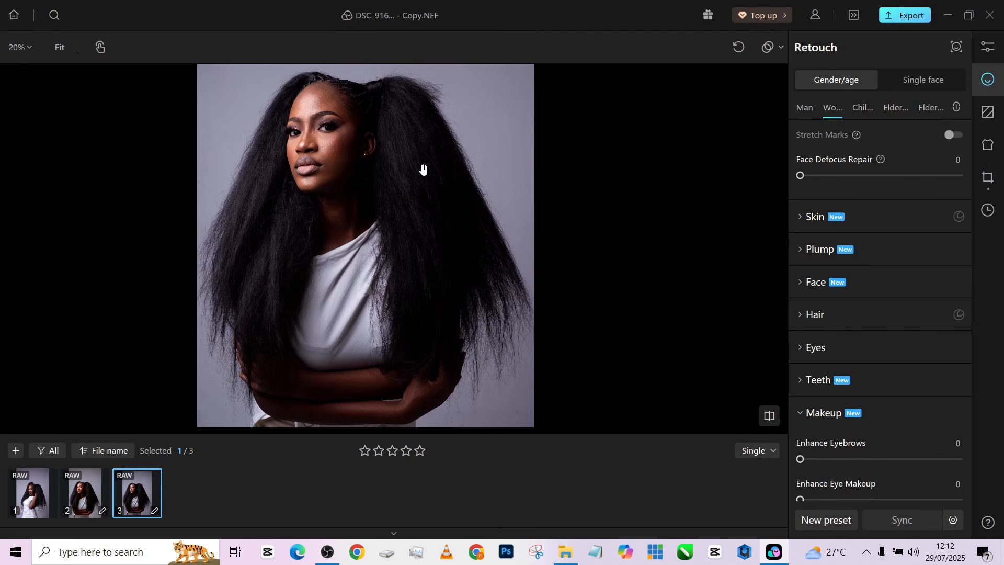
{"action": "scroll", "coordinate": [337, 114], "scroll_direction": "up", "scroll_amount": 3}
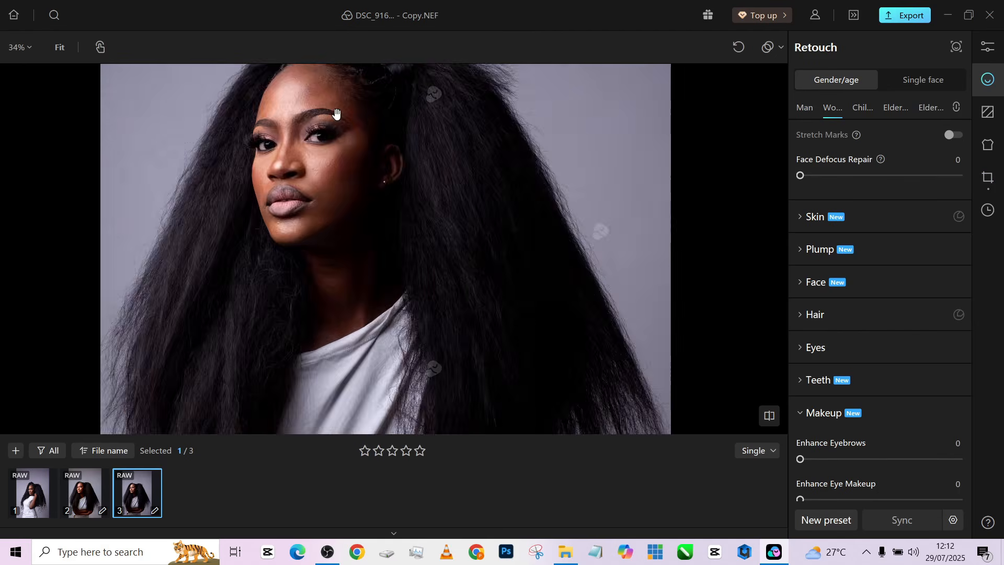
{"action": "scroll", "coordinate": [336, 113], "scroll_direction": "down", "scroll_amount": 3}
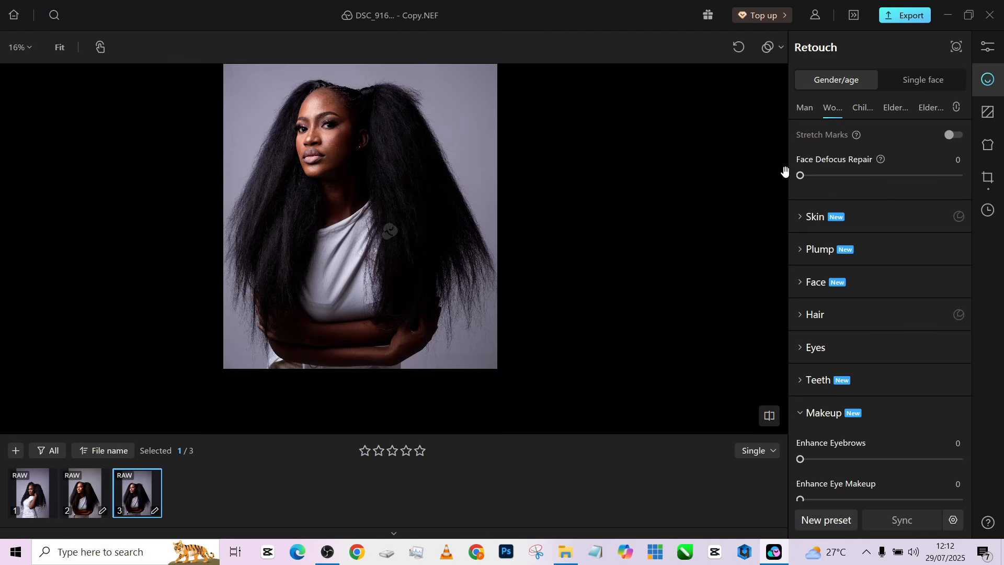
Step: Apply the caf1894 reference filter from the Color Transfer filters to the whole portrait, and inspect the face and hair
{"action": "left_click", "coordinate": [988, 46]}
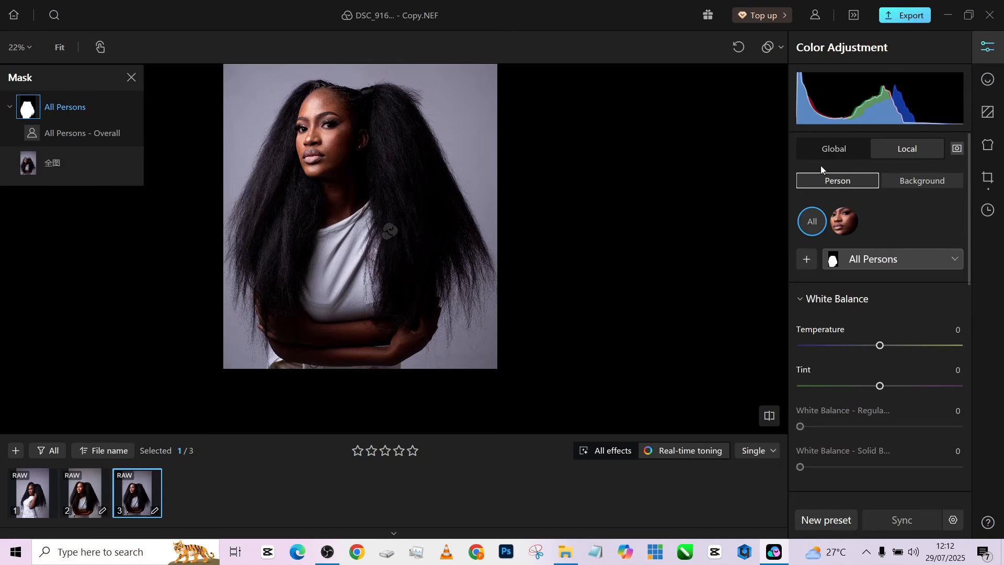
{"action": "left_click", "coordinate": [830, 150]}
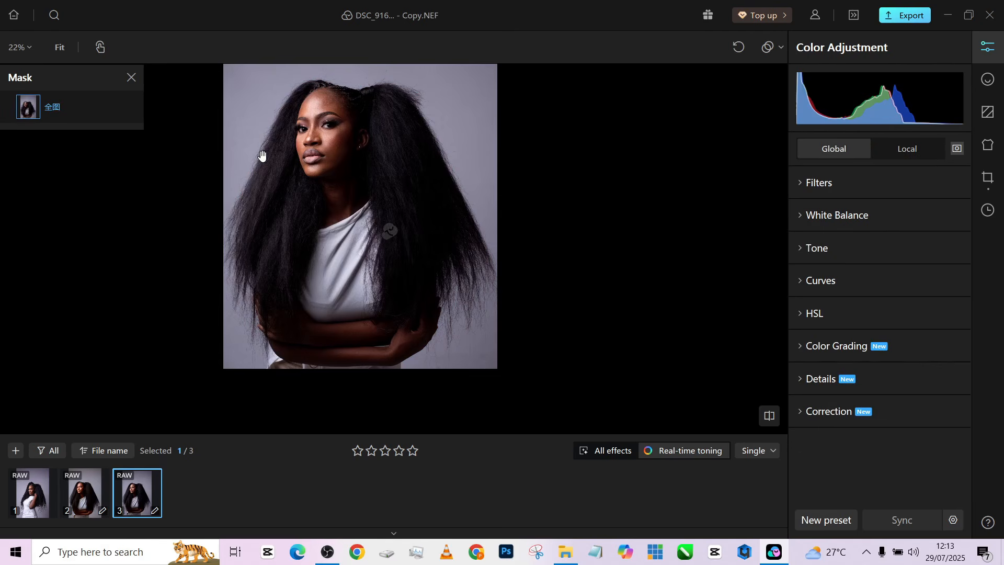
{"action": "scroll", "coordinate": [309, 100], "scroll_direction": "up", "scroll_amount": 5}
{"action": "scroll", "coordinate": [319, 120], "scroll_direction": "down", "scroll_amount": 3}
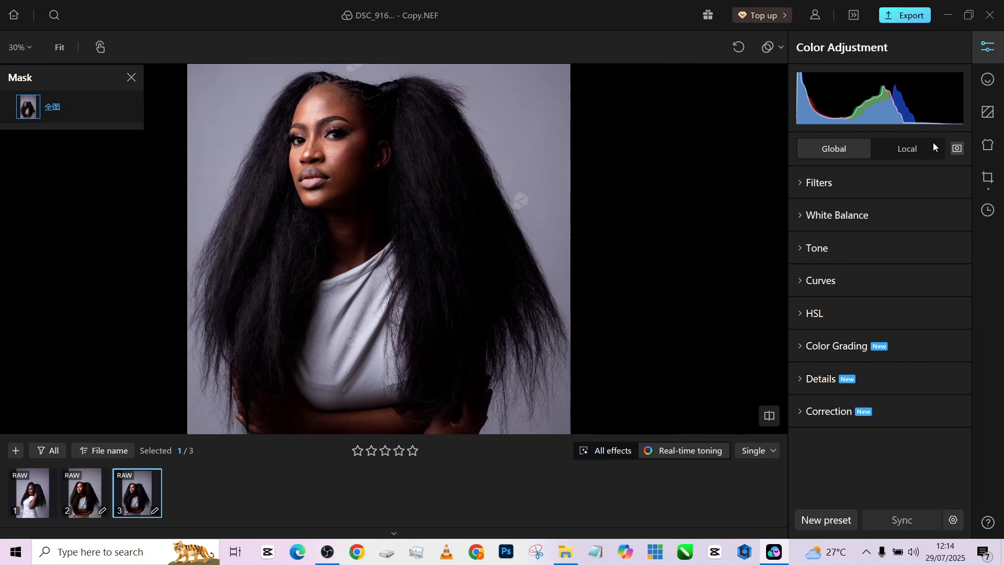
{"action": "left_click", "coordinate": [855, 181]}
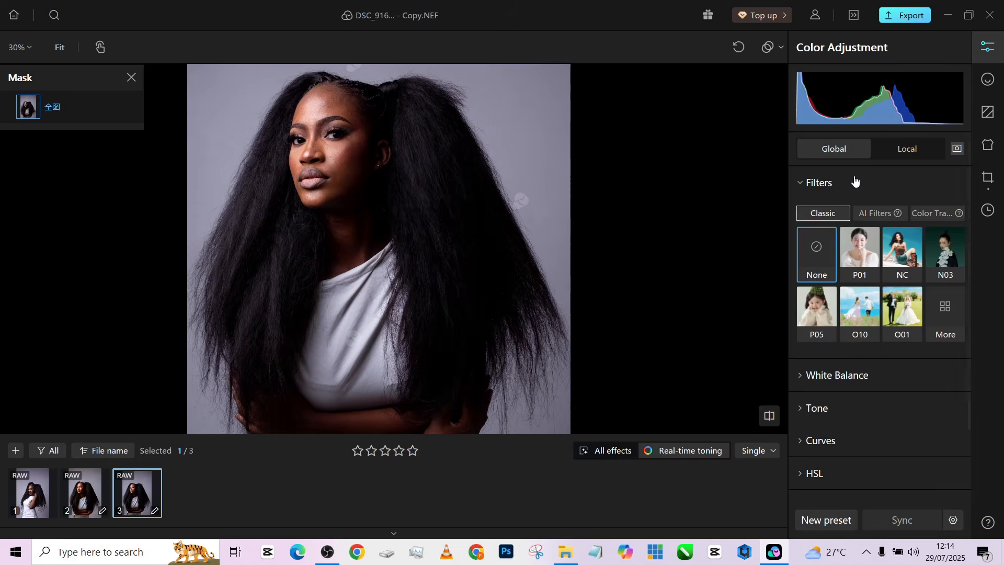
{"action": "left_click", "coordinate": [941, 219]}
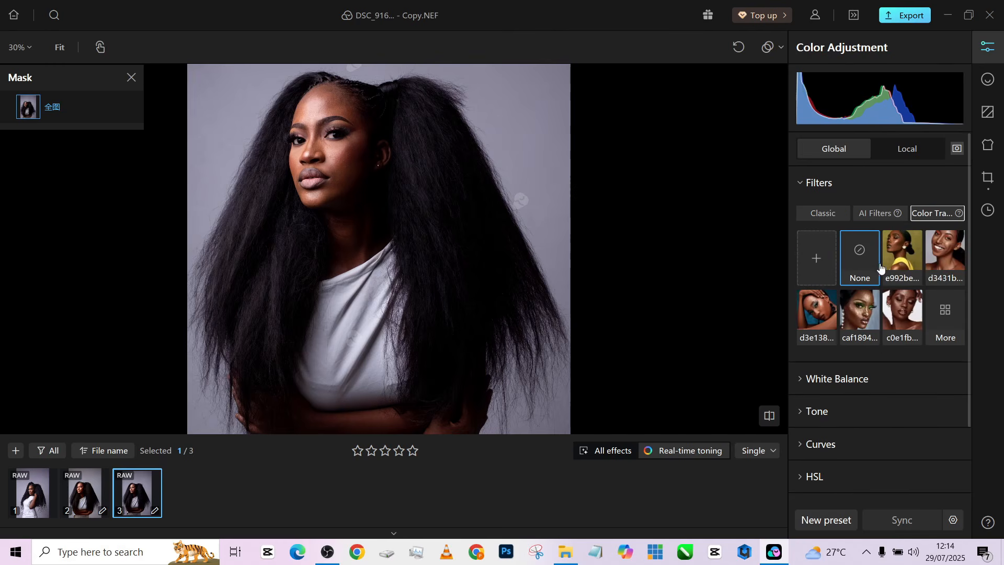
{"action": "left_click", "coordinate": [868, 328]}
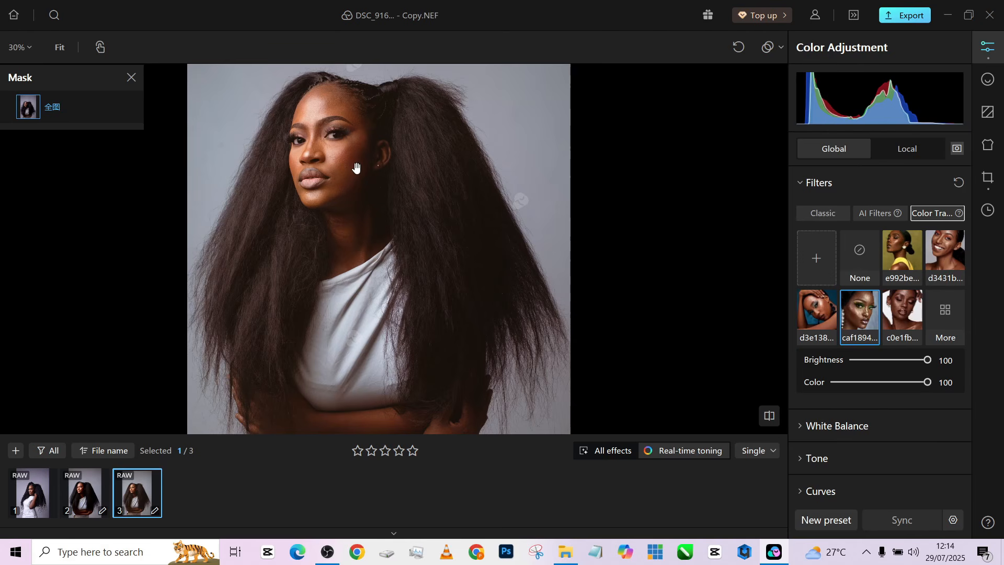
{"action": "scroll", "coordinate": [324, 120], "scroll_direction": "down", "scroll_amount": 2}
{"action": "scroll", "coordinate": [323, 120], "scroll_direction": "up", "scroll_amount": 6}
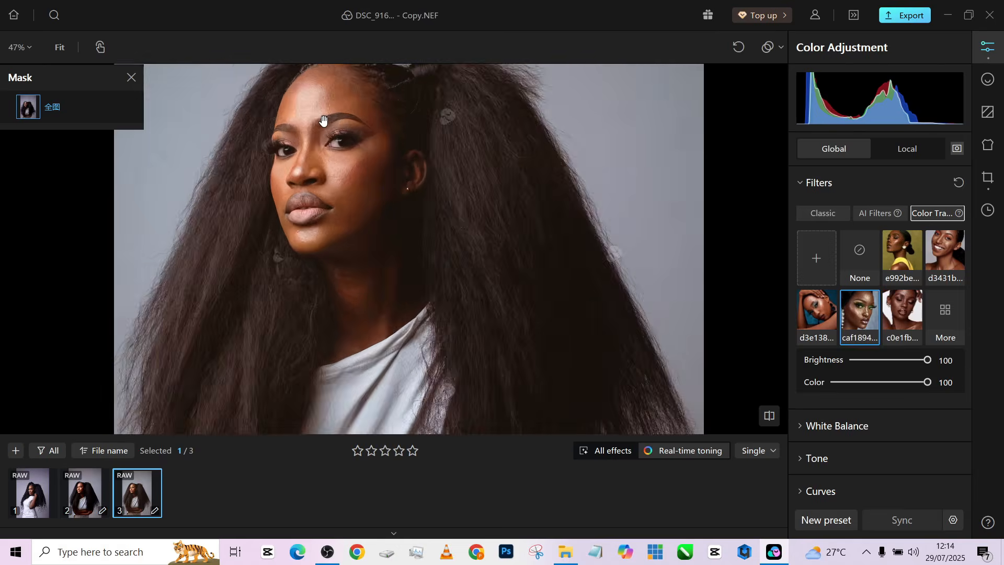
{"action": "scroll", "coordinate": [323, 121], "scroll_direction": "down", "scroll_amount": 8}
{"action": "scroll", "coordinate": [324, 120], "scroll_direction": "up", "scroll_amount": 2}
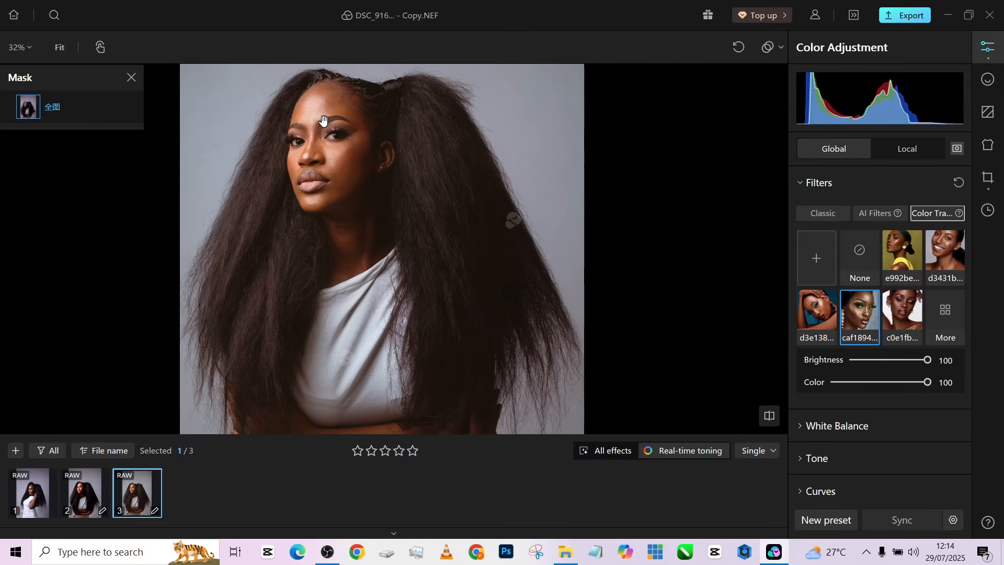
Step: Lower the caf1894 color transfer filter's Brightness to 0 and inspect the effect on the face and hair
{"action": "scroll", "coordinate": [324, 120], "scroll_direction": "down", "scroll_amount": 2}
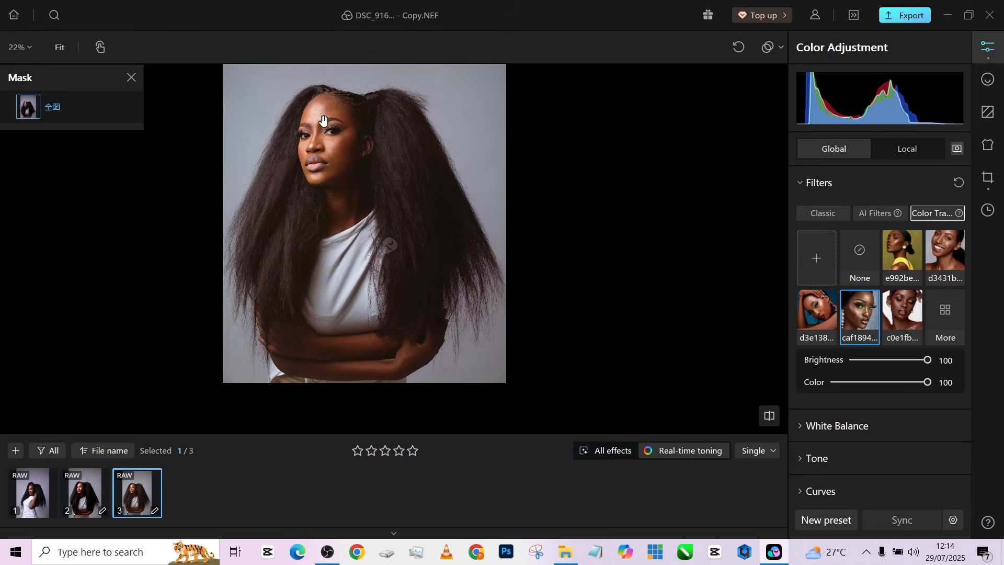
{"action": "scroll", "coordinate": [323, 120], "scroll_direction": "up", "scroll_amount": 3}
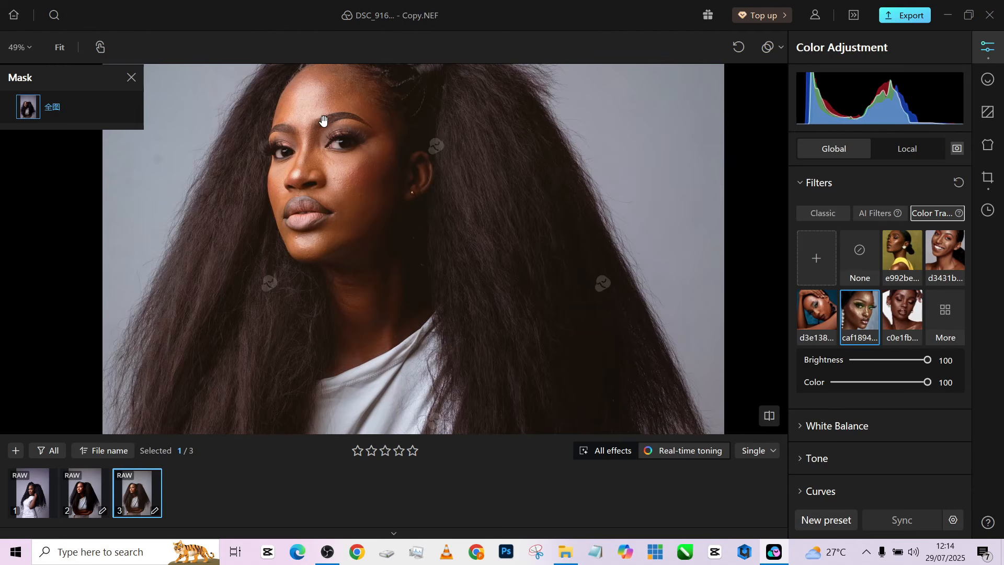
{"action": "left_click", "coordinate": [852, 362]}
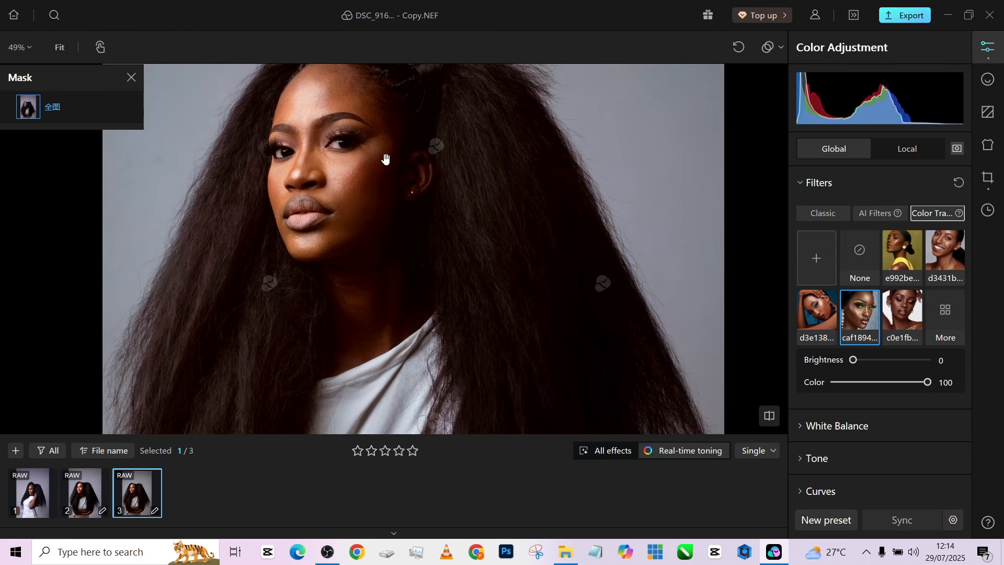
{"action": "scroll", "coordinate": [385, 158], "scroll_direction": "down", "scroll_amount": 2}
{"action": "scroll", "coordinate": [386, 159], "scroll_direction": "down", "scroll_amount": 1}
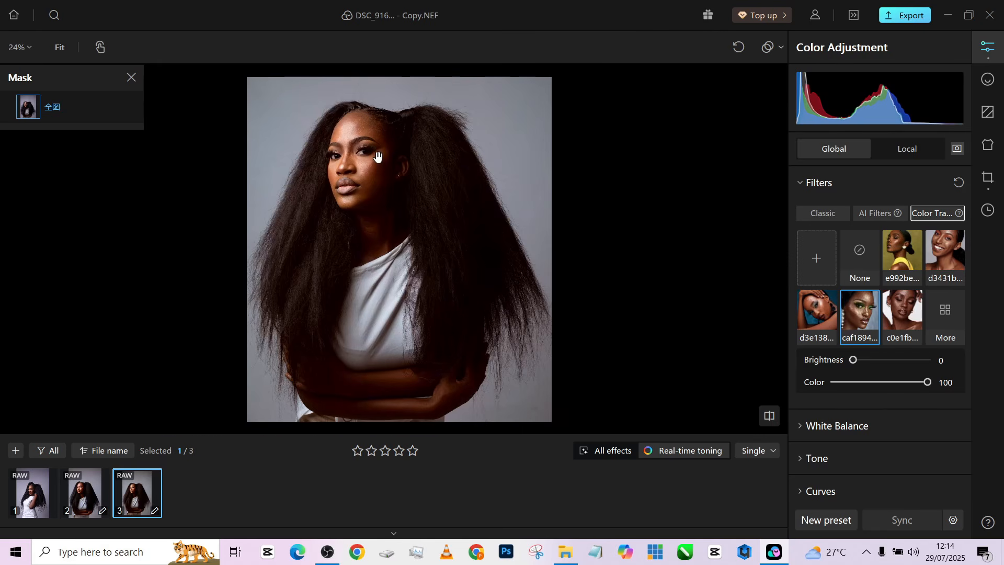
{"action": "scroll", "coordinate": [381, 160], "scroll_direction": "up", "scroll_amount": 2}
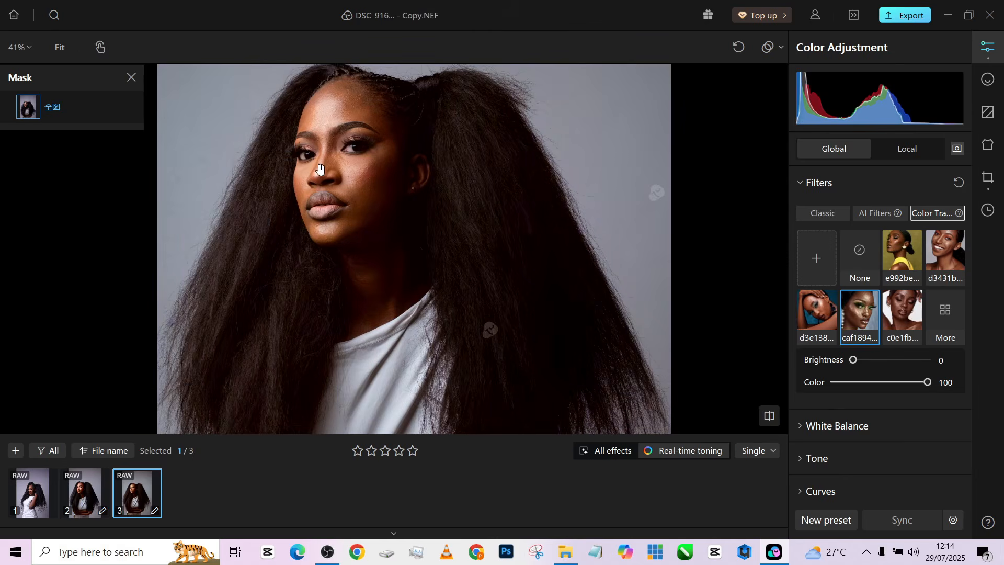
{"action": "scroll", "coordinate": [335, 142], "scroll_direction": "up", "scroll_amount": 3}
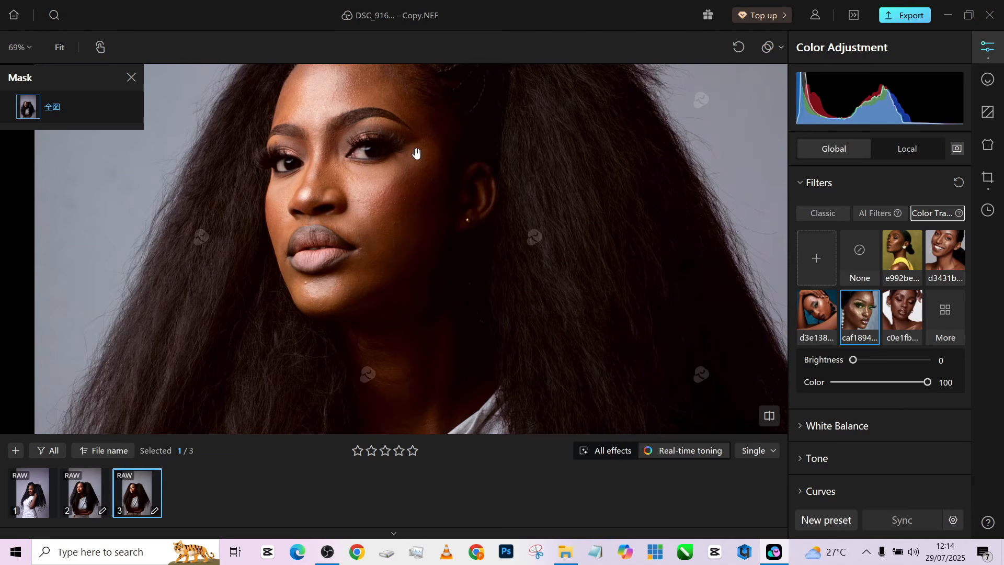
Step: Reduce the color transfer filter's Color strength to 70 and check the face and hair
{"action": "left_click_drag", "start_coordinate": [908, 383], "coordinate": [899, 384]}
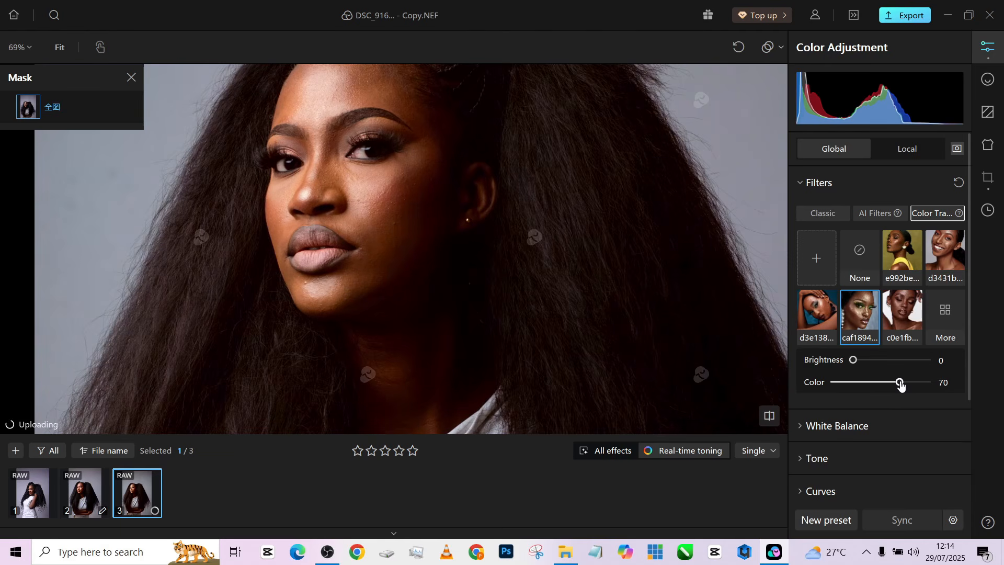
{"action": "scroll", "coordinate": [386, 161], "scroll_direction": "down", "scroll_amount": 4}
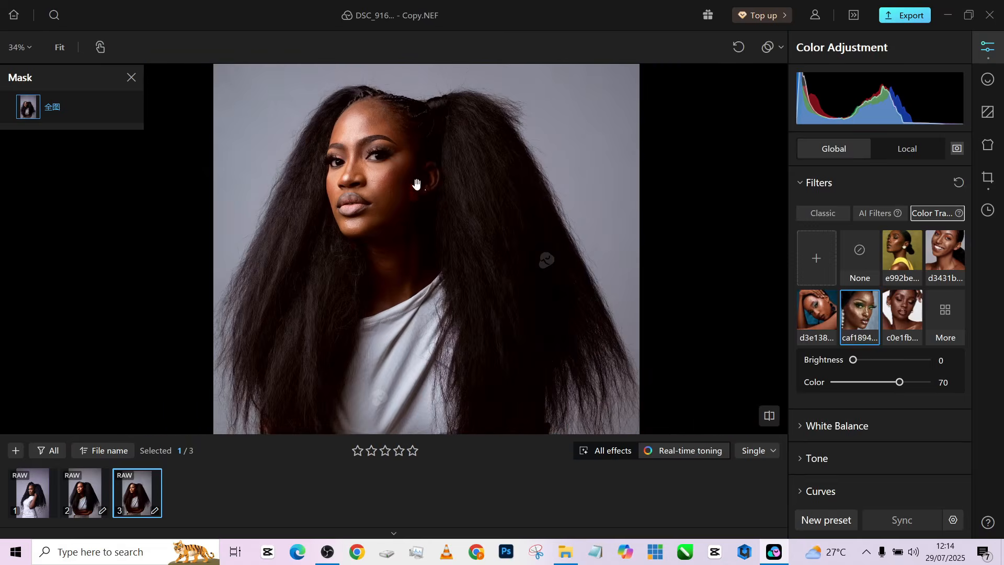
{"action": "scroll", "coordinate": [510, 220], "scroll_direction": "up", "scroll_amount": 6}
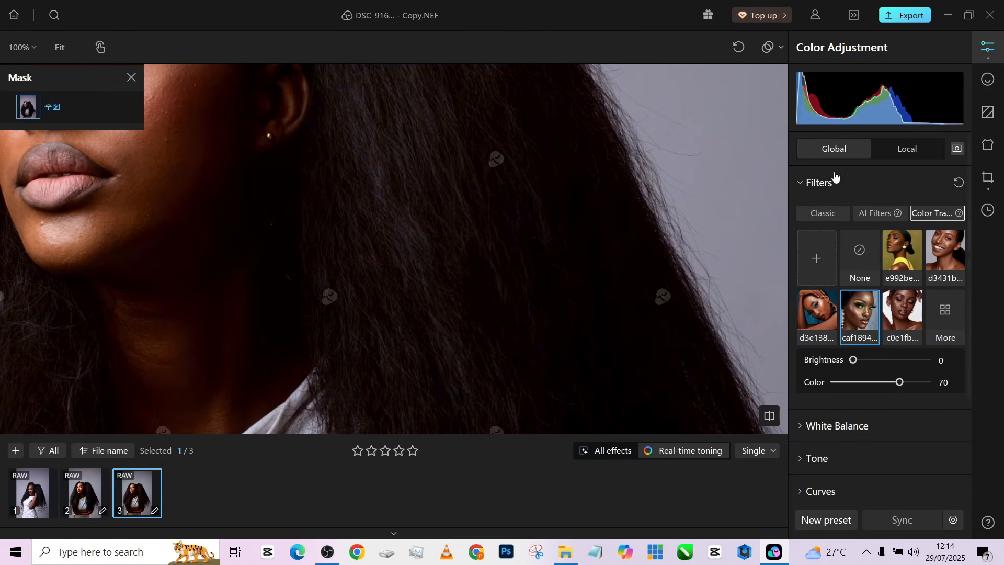
Step: Create a local person mask that covers only the Hair of all persons
{"action": "left_click", "coordinate": [899, 151]}
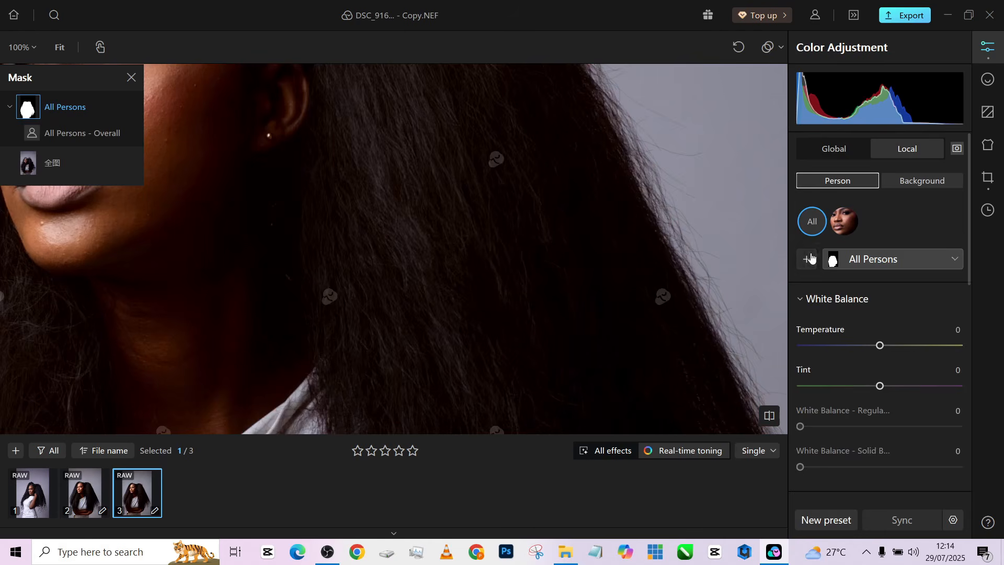
{"action": "left_click", "coordinate": [807, 259]}
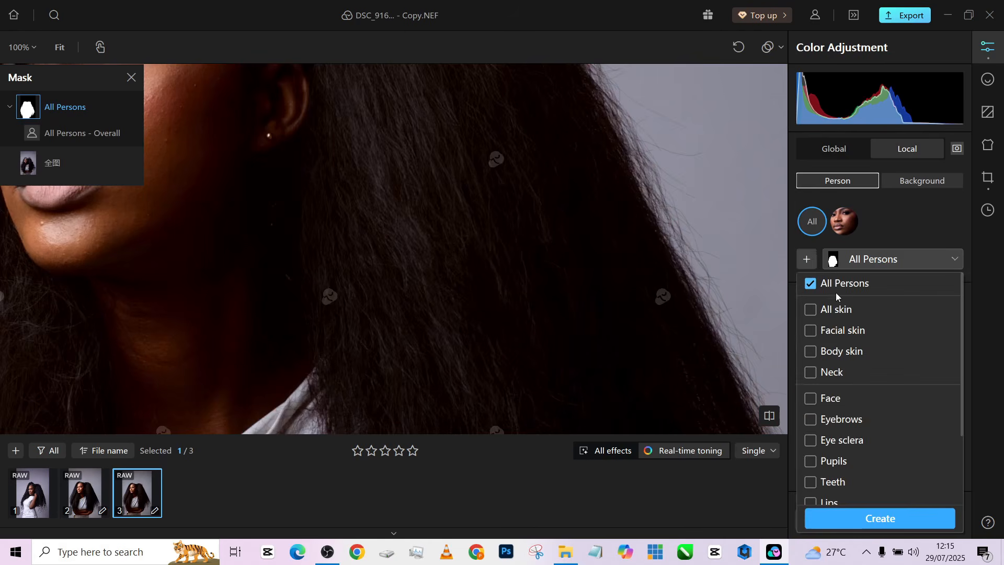
{"action": "scroll", "coordinate": [854, 408], "scroll_direction": "down", "scroll_amount": 2}
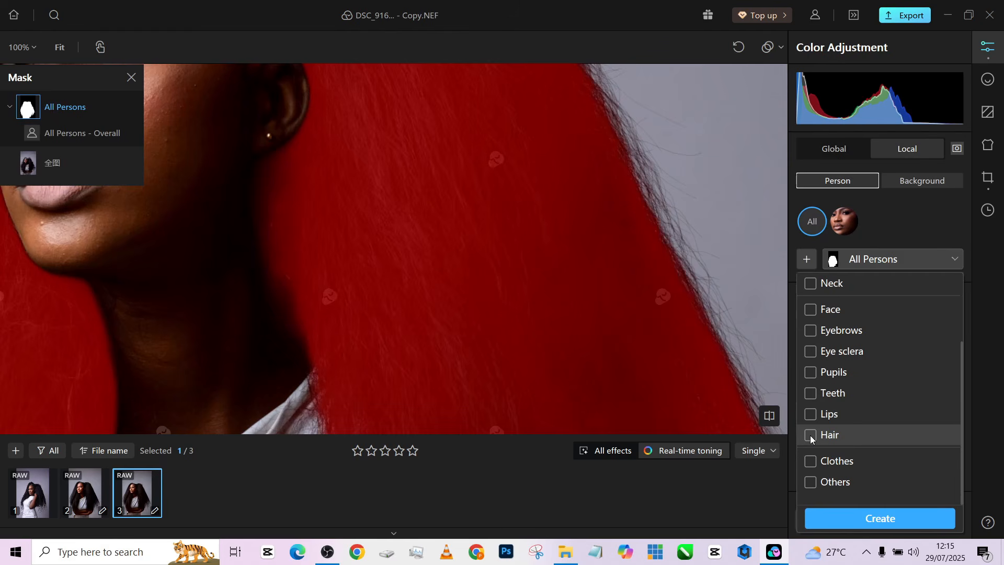
{"action": "left_click", "coordinate": [811, 435]}
{"action": "left_click", "coordinate": [552, 257]}
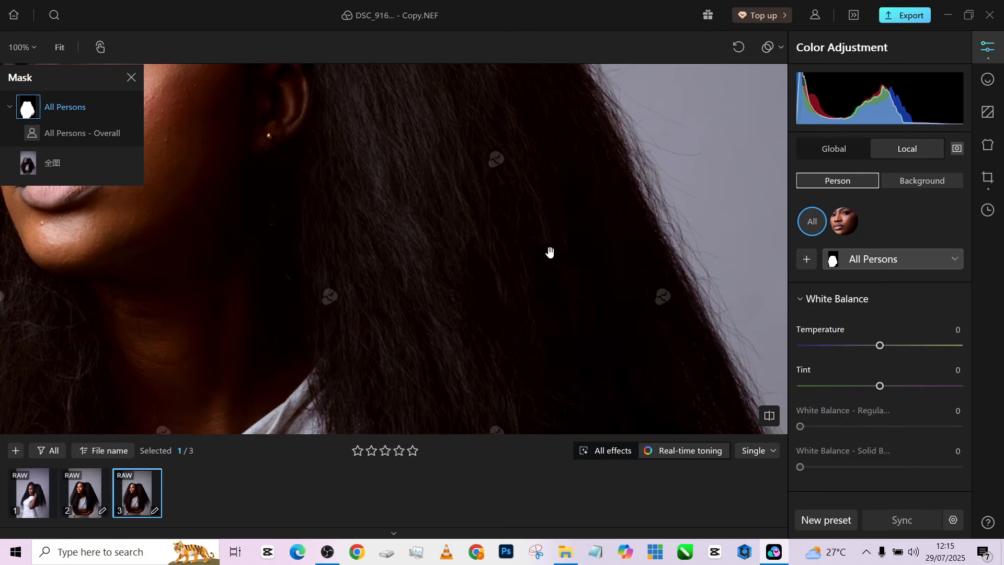
{"action": "scroll", "coordinate": [551, 254], "scroll_direction": "down", "scroll_amount": 5}
{"action": "left_click_drag", "start_coordinate": [549, 253], "coordinate": [539, 213]}
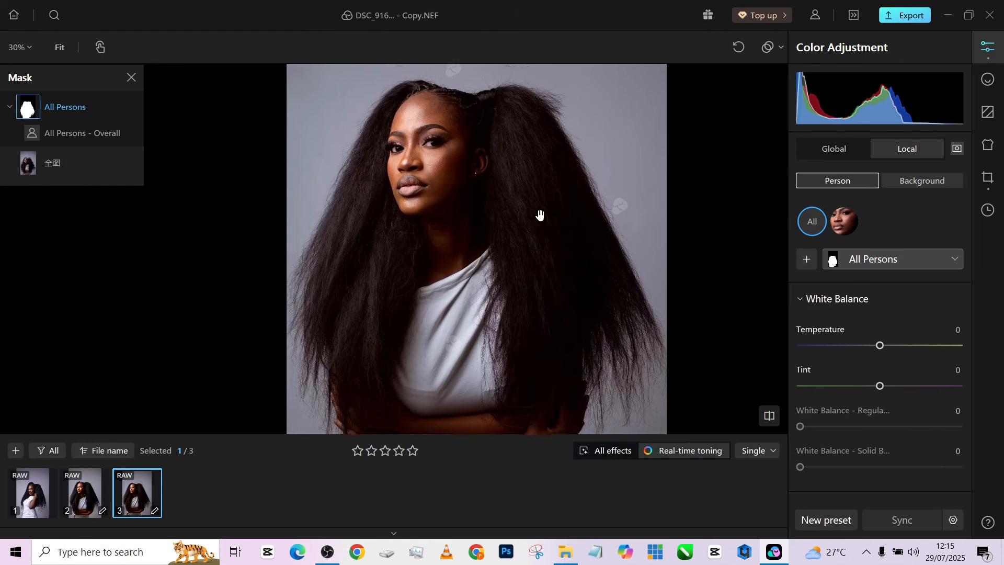
{"action": "left_click", "coordinate": [807, 260]}
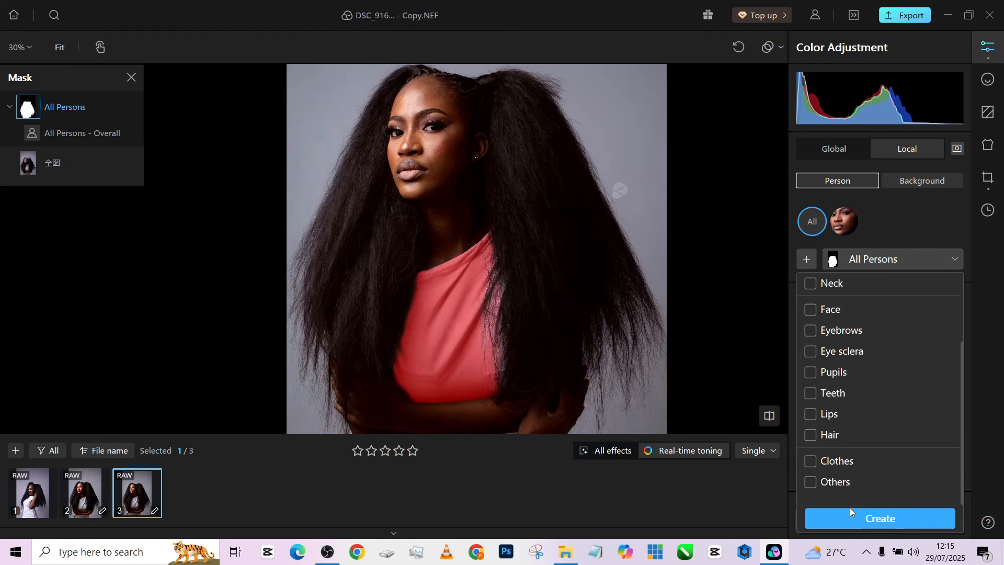
{"action": "left_click", "coordinate": [831, 435]}
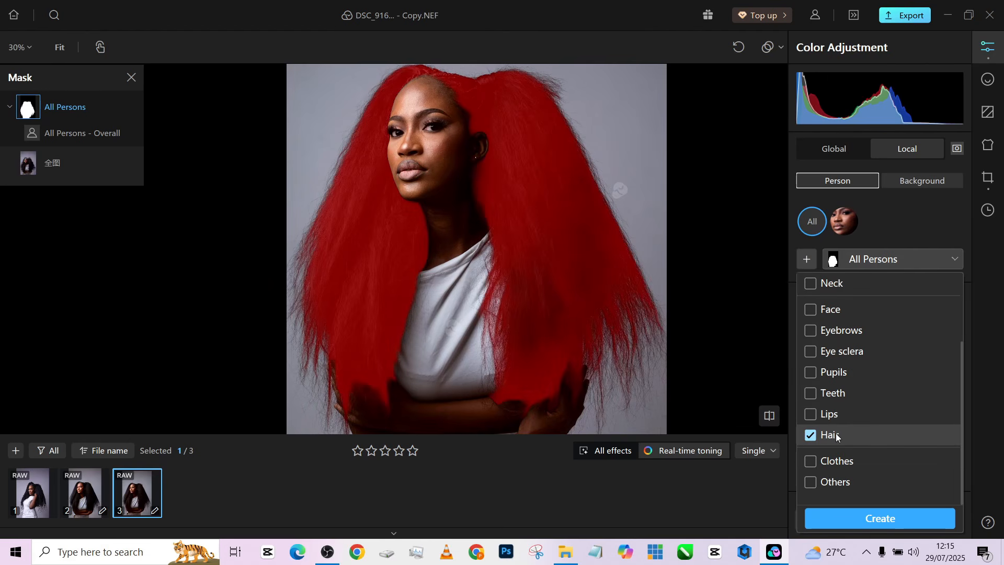
{"action": "left_click", "coordinate": [836, 436]}
{"action": "left_click", "coordinate": [835, 435]}
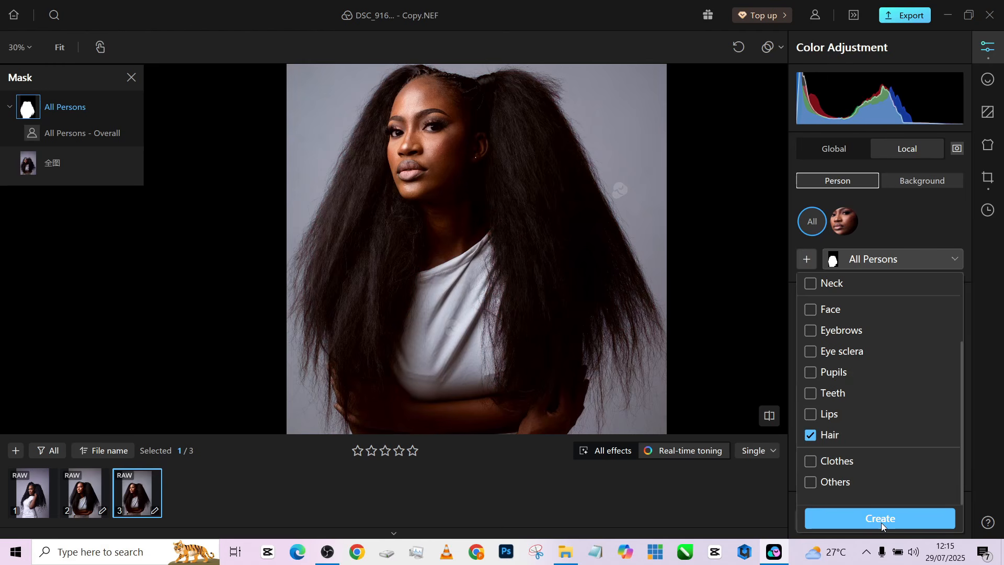
{"action": "left_click", "coordinate": [881, 520]}
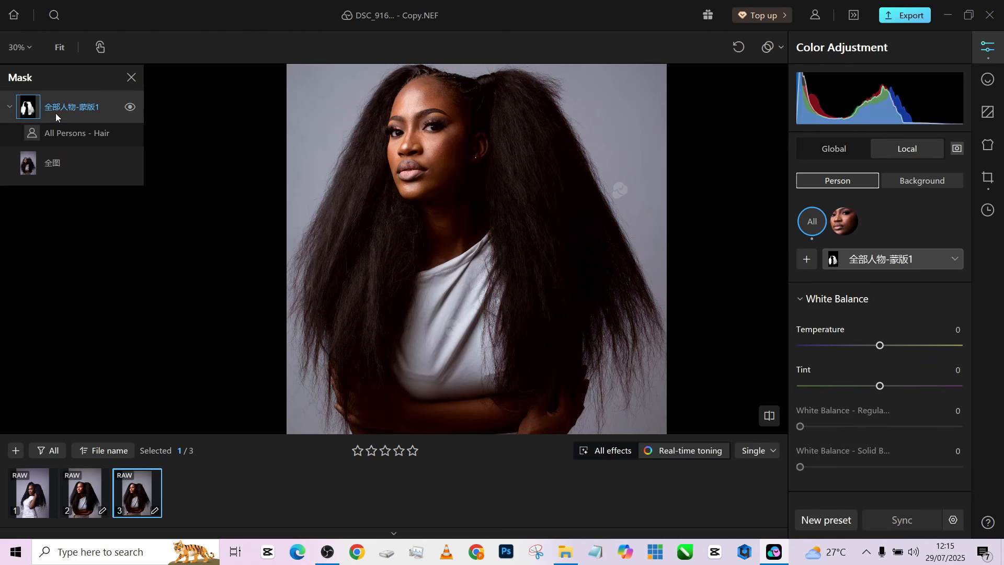
Step: Cool the masked hair by setting its white balance Temperature to -12
{"action": "mouse_move", "coordinate": [26, 116]}
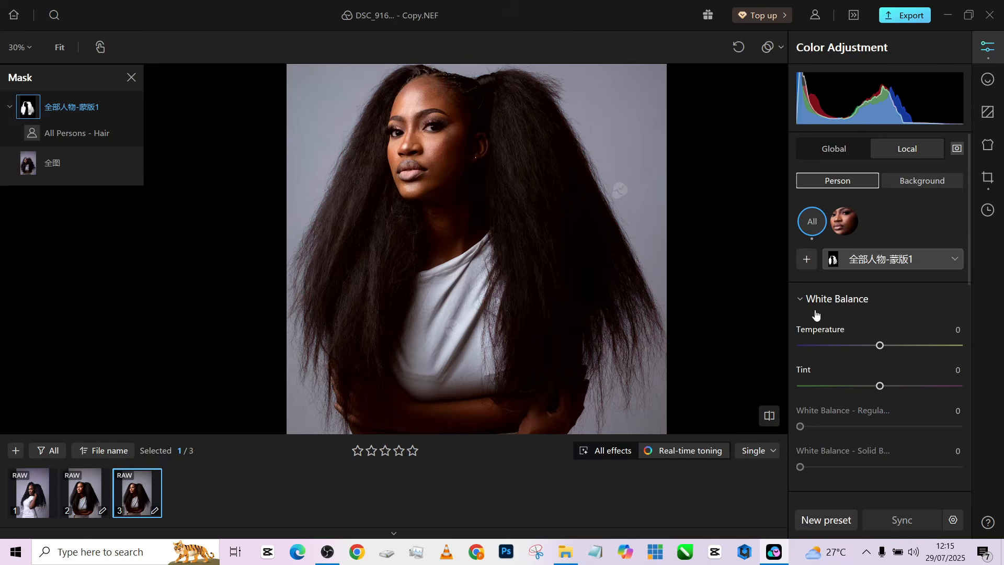
{"action": "scroll", "coordinate": [479, 151], "scroll_direction": "up", "scroll_amount": 3}
{"action": "left_click_drag", "start_coordinate": [563, 231], "coordinate": [487, 230]}
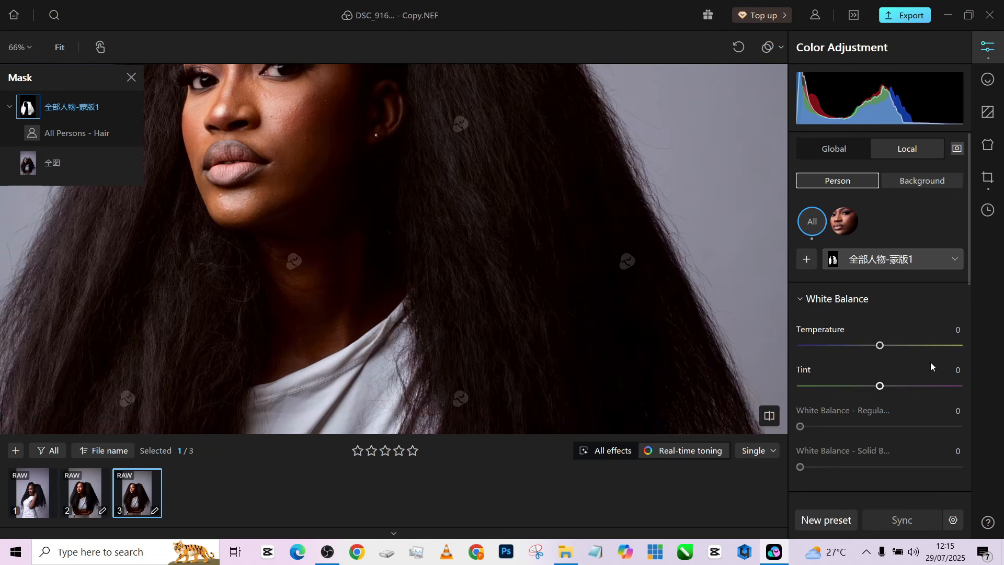
{"action": "left_click", "coordinate": [872, 346]}
Step: Desaturate the masked hair with Vibrance at -74 and Saturation at -14, and check the strands on both sides
{"action": "scroll", "coordinate": [880, 407], "scroll_direction": "down", "scroll_amount": 7}
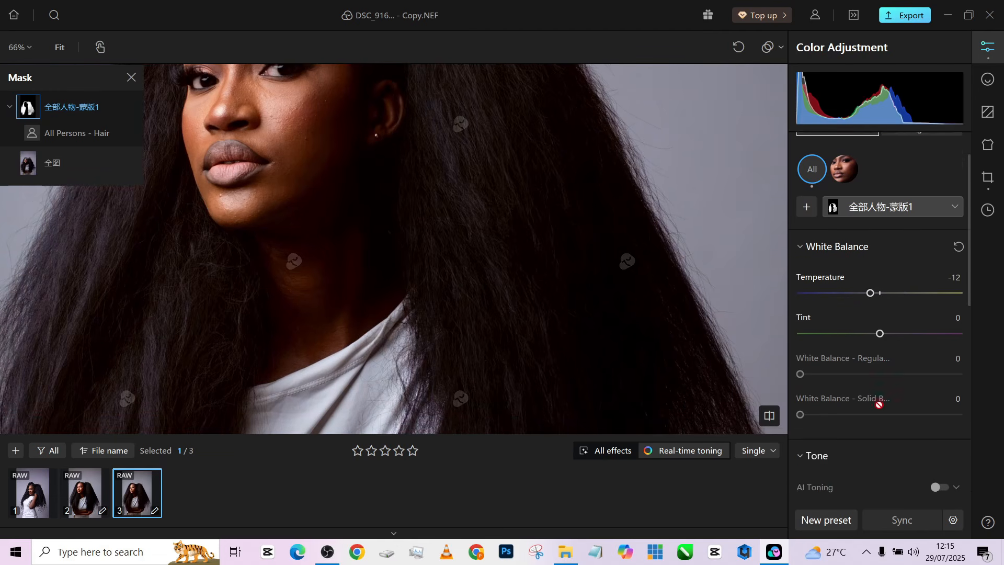
{"action": "scroll", "coordinate": [880, 407], "scroll_direction": "down", "scroll_amount": 3}
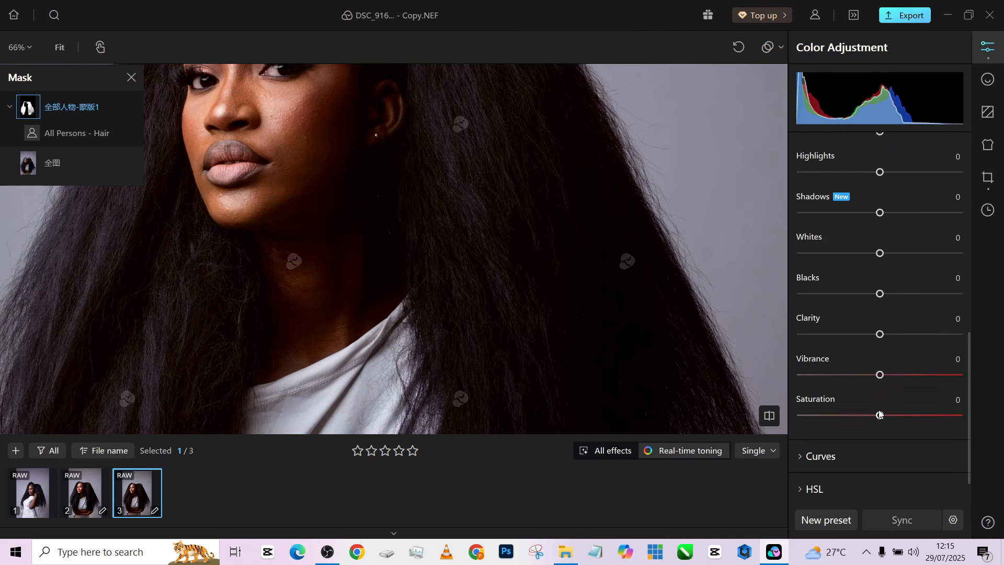
{"action": "left_click", "coordinate": [821, 376]}
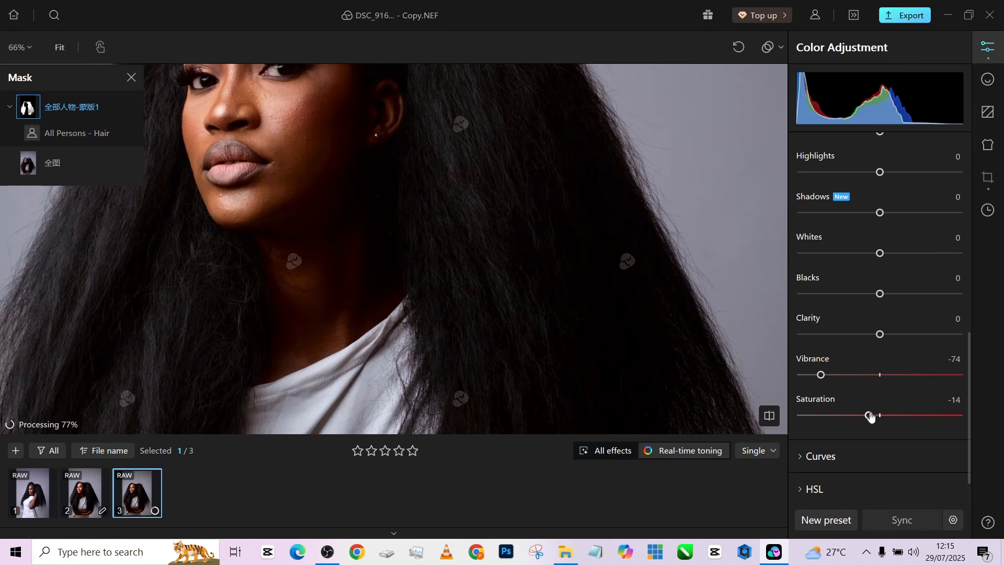
{"action": "scroll", "coordinate": [504, 300], "scroll_direction": "down", "scroll_amount": 3}
{"action": "scroll", "coordinate": [303, 271], "scroll_direction": "up", "scroll_amount": 3}
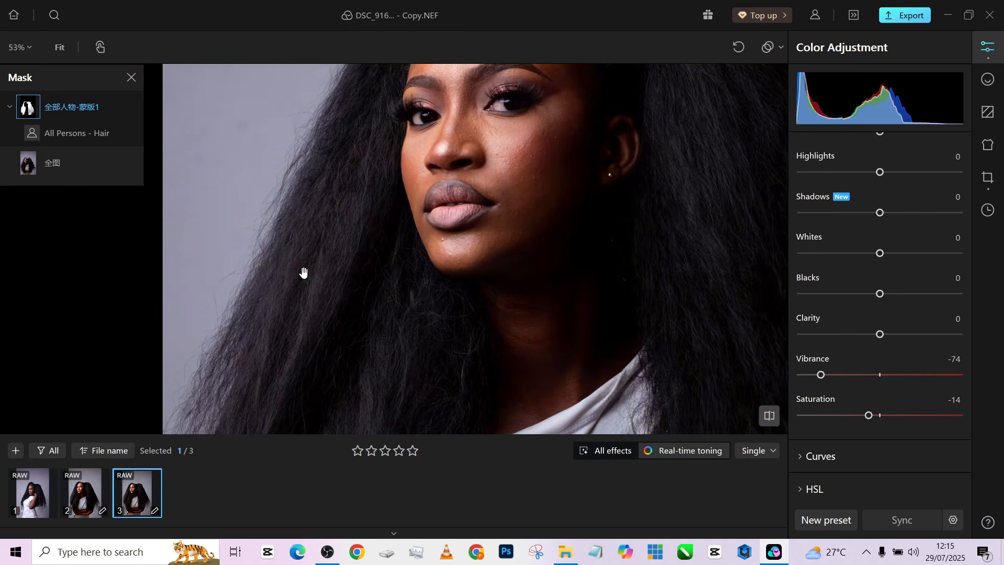
{"action": "scroll", "coordinate": [439, 229], "scroll_direction": "down", "scroll_amount": 3}
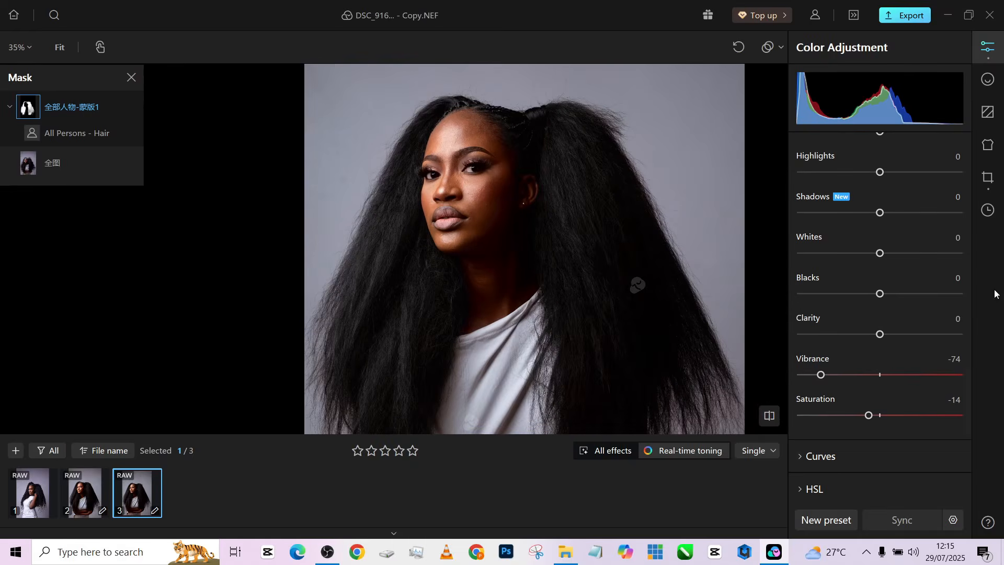
Step: Set the hair mask's Vibrance to -51 and review the hair up close and in the full portrait
{"action": "left_click_drag", "start_coordinate": [820, 375], "coordinate": [840, 375]}
{"action": "scroll", "coordinate": [876, 220], "scroll_direction": "up", "scroll_amount": 1}
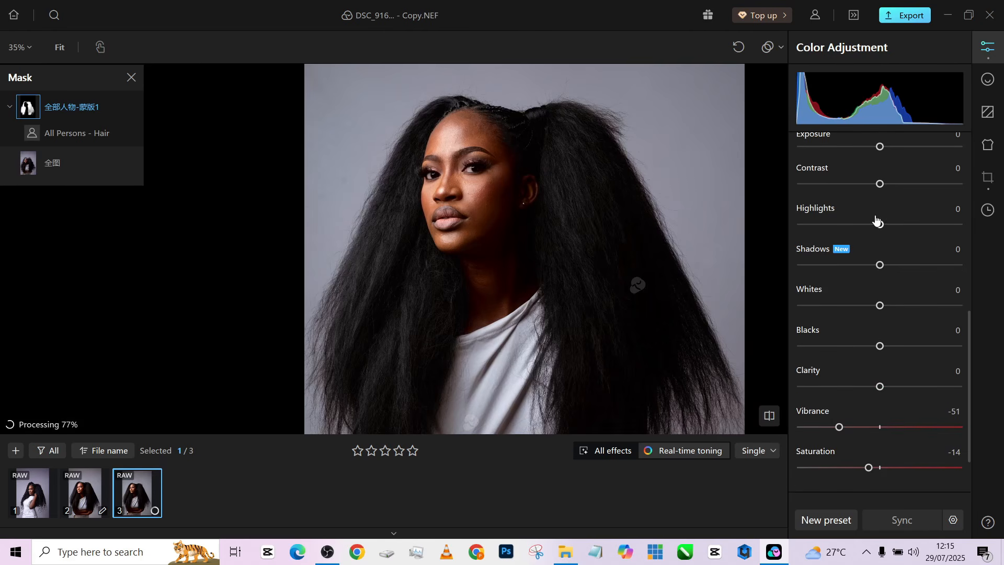
{"action": "scroll", "coordinate": [509, 211], "scroll_direction": "up", "scroll_amount": 2}
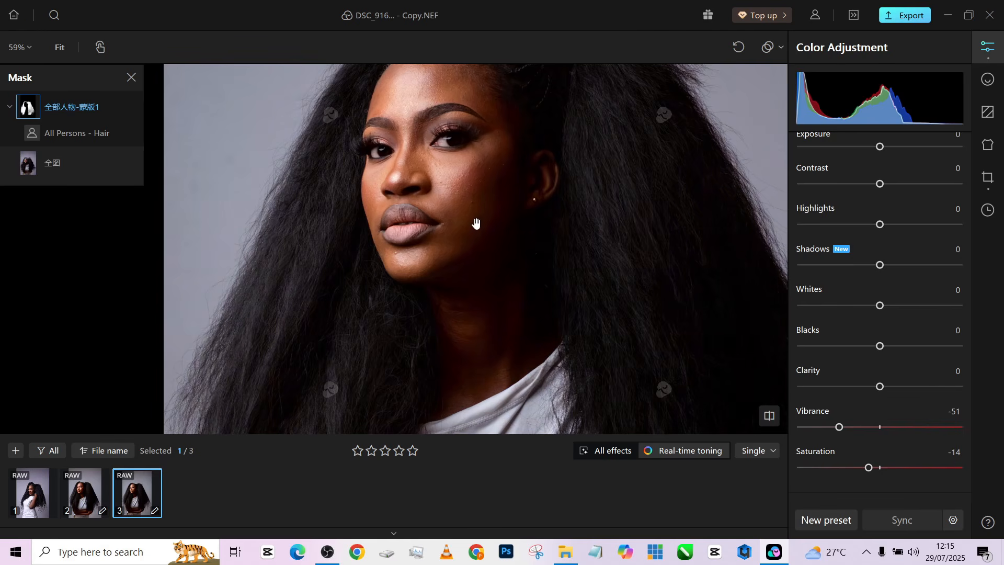
{"action": "scroll", "coordinate": [477, 223], "scroll_direction": "down", "scroll_amount": 2}
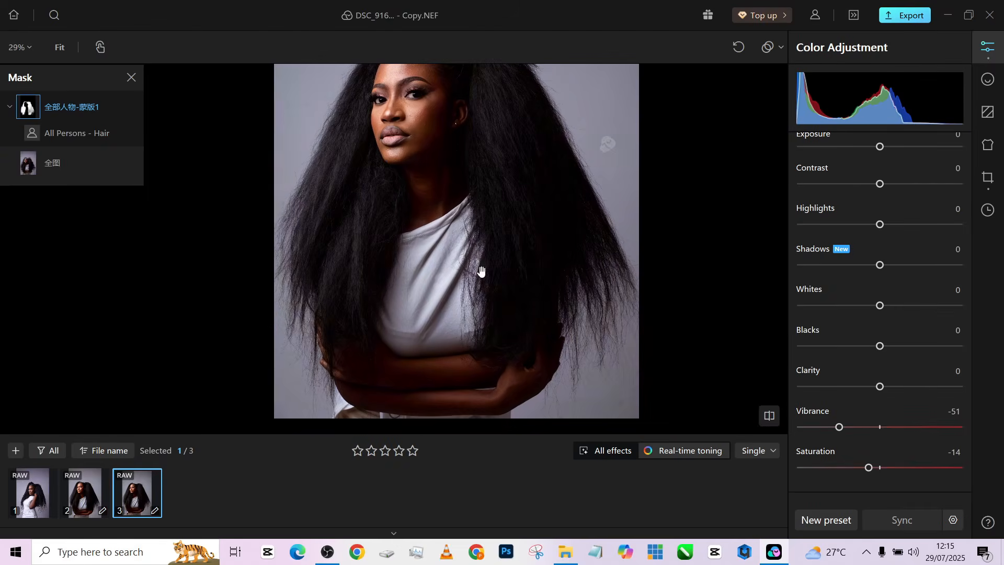
{"action": "left_click_drag", "start_coordinate": [433, 167], "coordinate": [429, 217]}
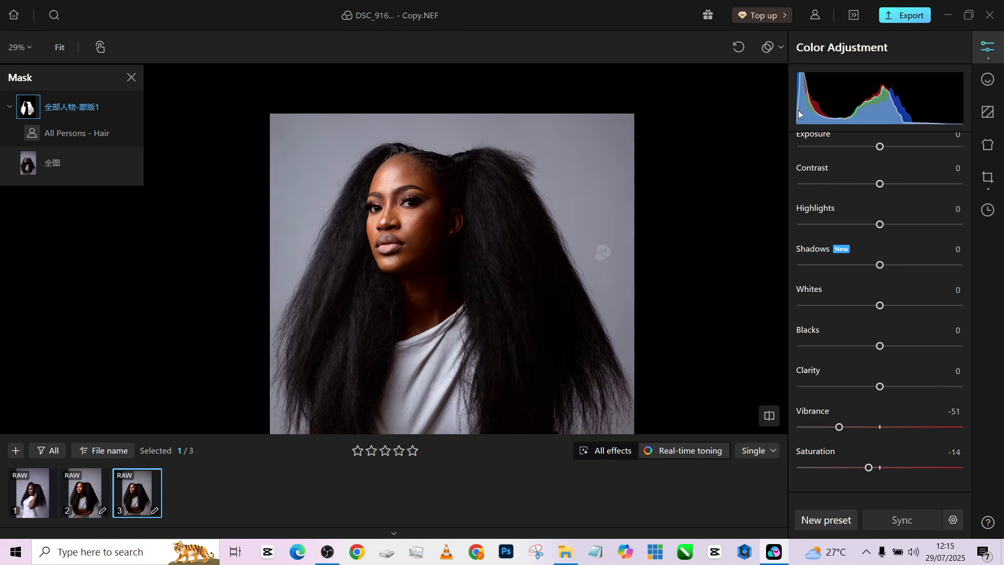
Step: Return to the global adjustments and raise the tone Highlights of the whole portrait to 29
{"action": "scroll", "coordinate": [836, 253], "scroll_direction": "down", "scroll_amount": 2}
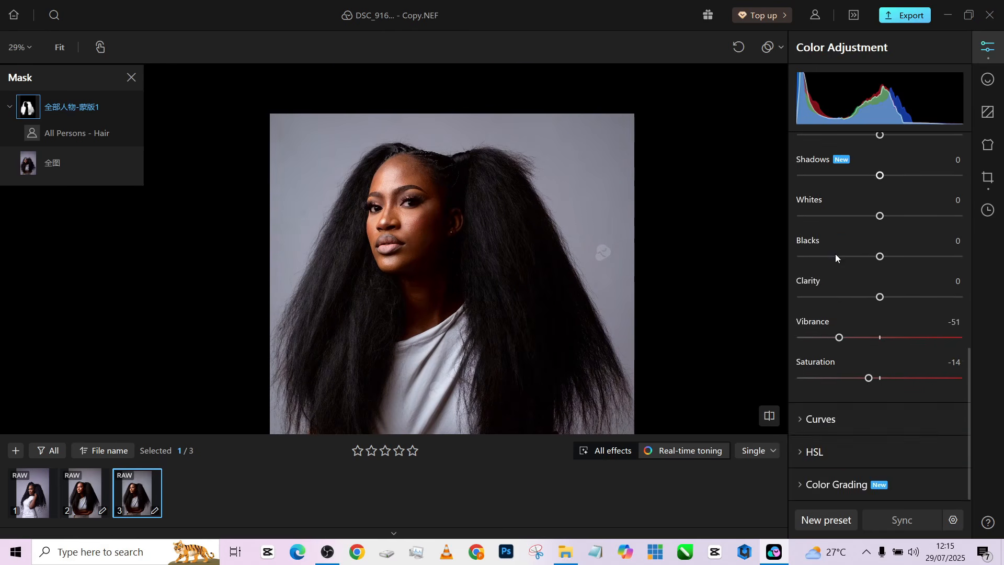
{"action": "scroll", "coordinate": [836, 253], "scroll_direction": "up", "scroll_amount": 8}
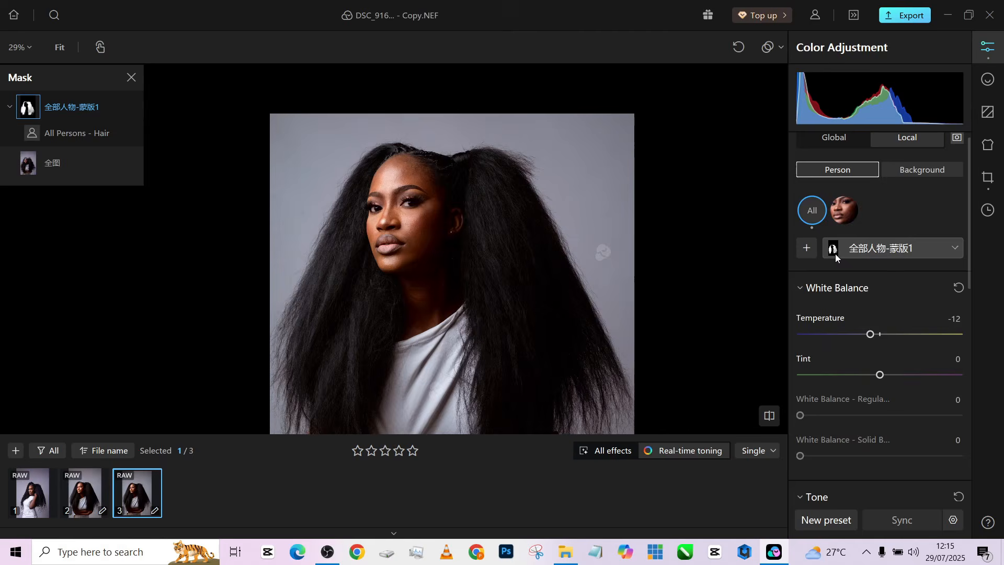
{"action": "left_click", "coordinate": [825, 139]}
{"action": "scroll", "coordinate": [390, 116], "scroll_direction": "down", "scroll_amount": 2}
{"action": "scroll", "coordinate": [409, 176], "scroll_direction": "up", "scroll_amount": 3}
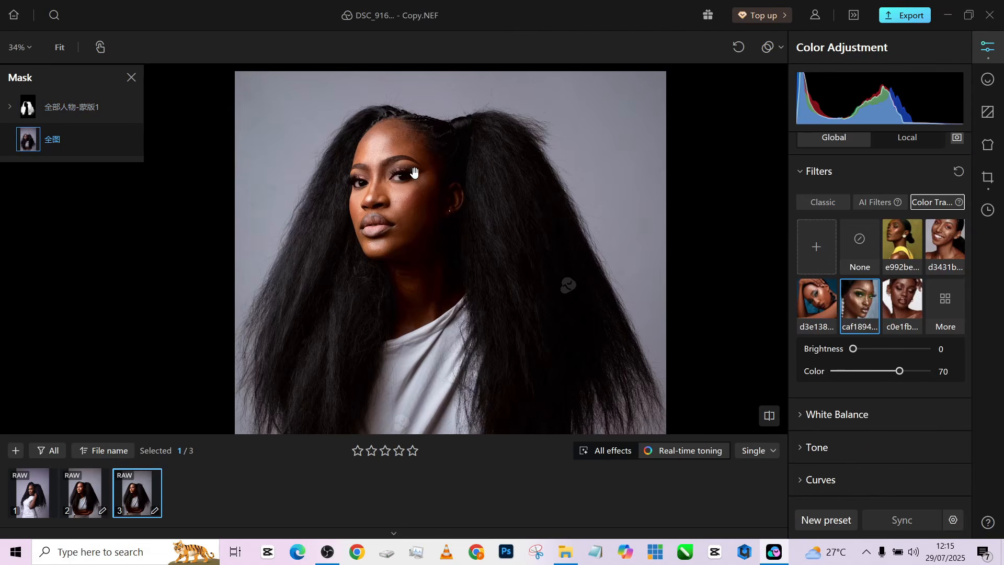
{"action": "scroll", "coordinate": [854, 376], "scroll_direction": "down", "scroll_amount": 3}
{"action": "left_click", "coordinate": [836, 339]}
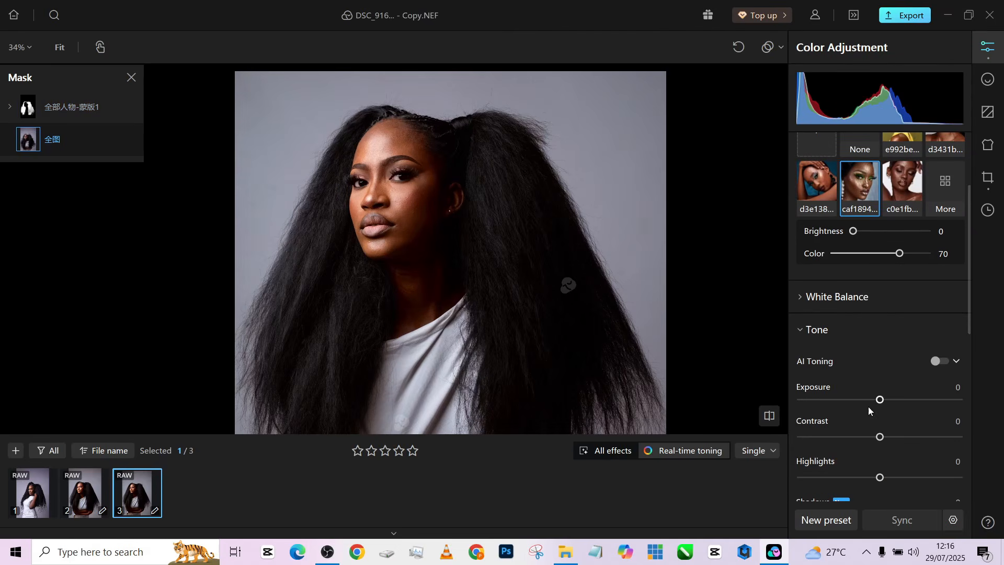
{"action": "left_click_drag", "start_coordinate": [894, 484], "coordinate": [904, 478]}
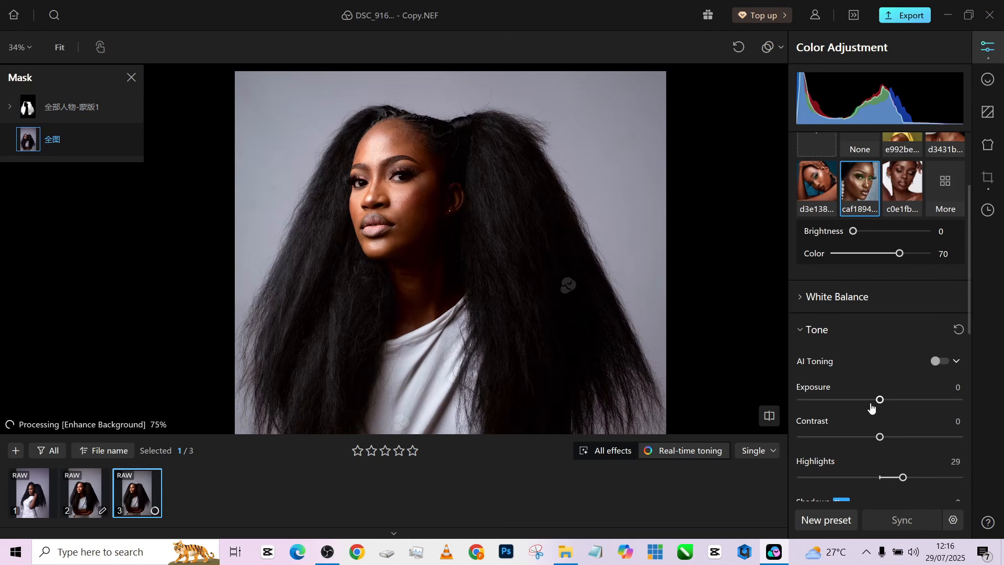
{"action": "scroll", "coordinate": [884, 471], "scroll_direction": "down", "scroll_amount": 1}
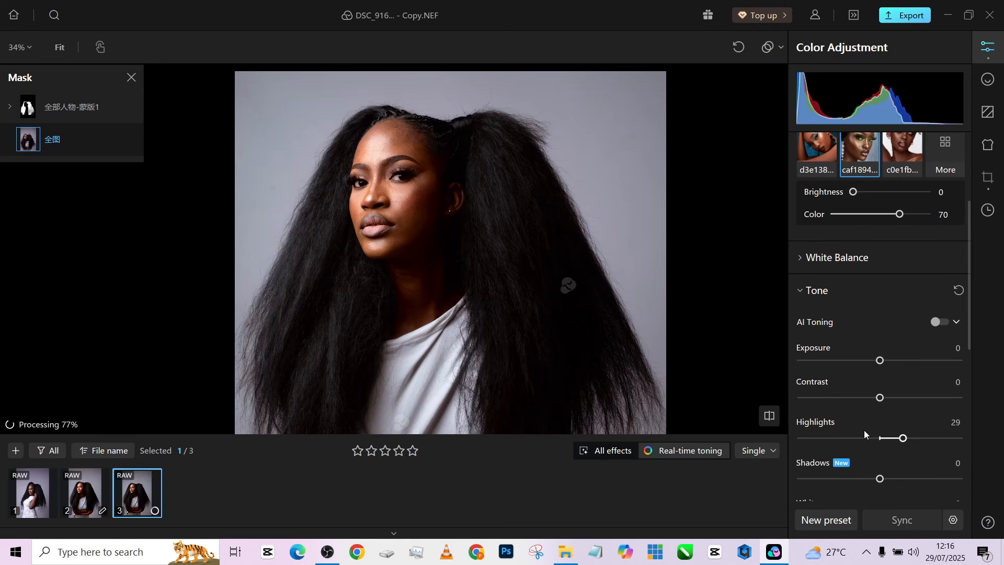
Step: Set the whole portrait's tone to Shadows 20, Contrast 9 and Highlights -14, and check the face and hair up close
{"action": "left_click", "coordinate": [897, 480]}
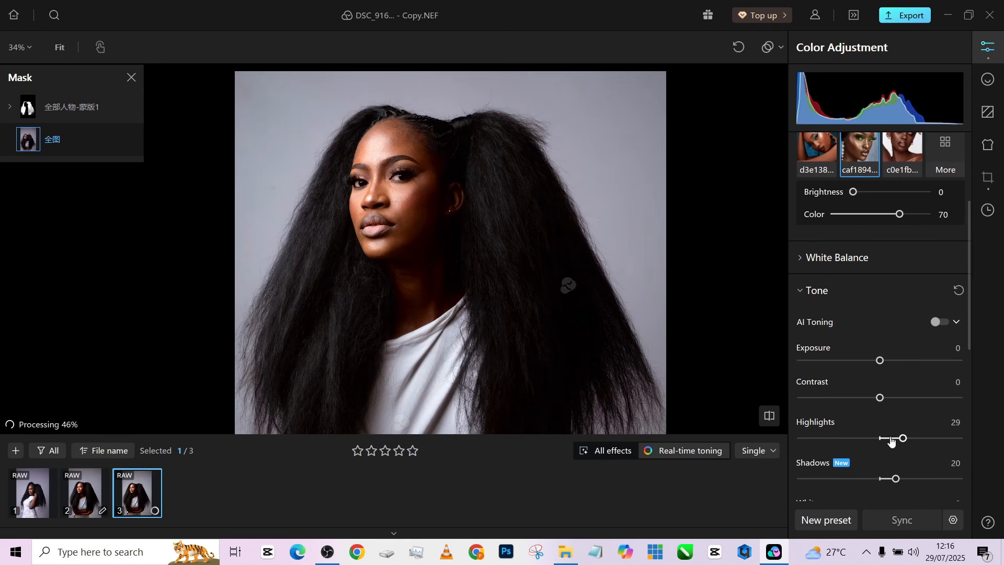
{"action": "left_click", "coordinate": [887, 399]}
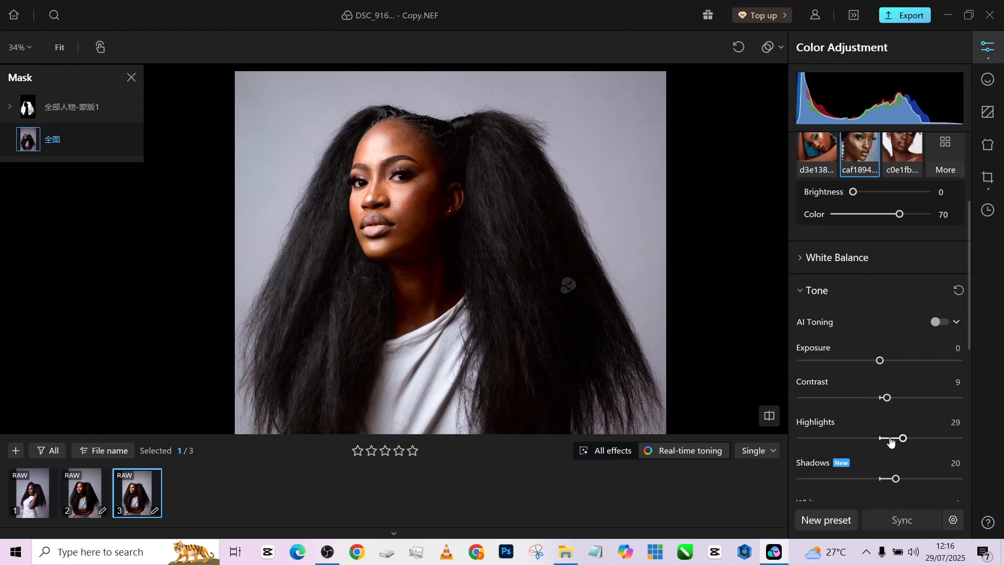
{"action": "left_click_drag", "start_coordinate": [891, 442], "coordinate": [856, 440]}
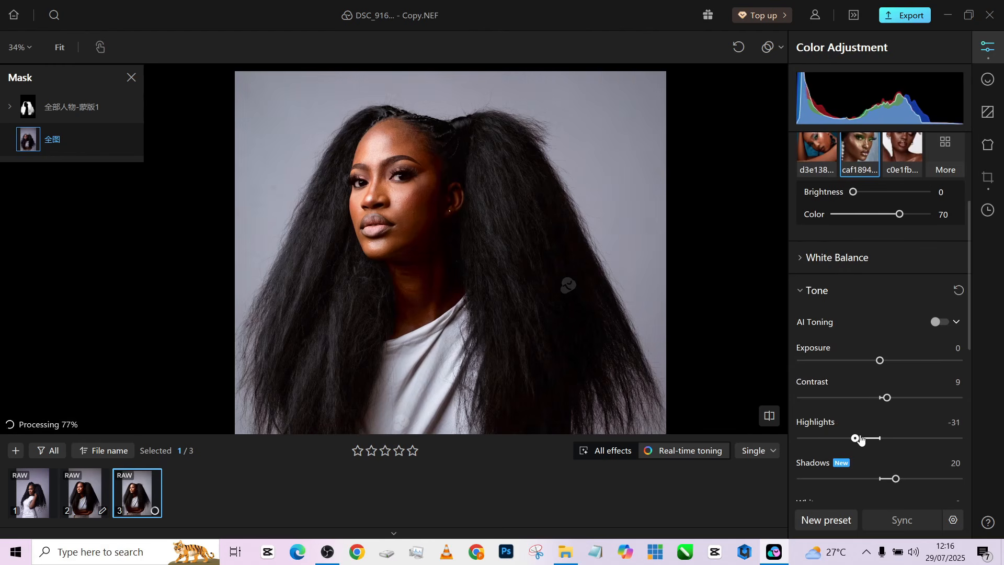
{"action": "left_click", "coordinate": [870, 439]}
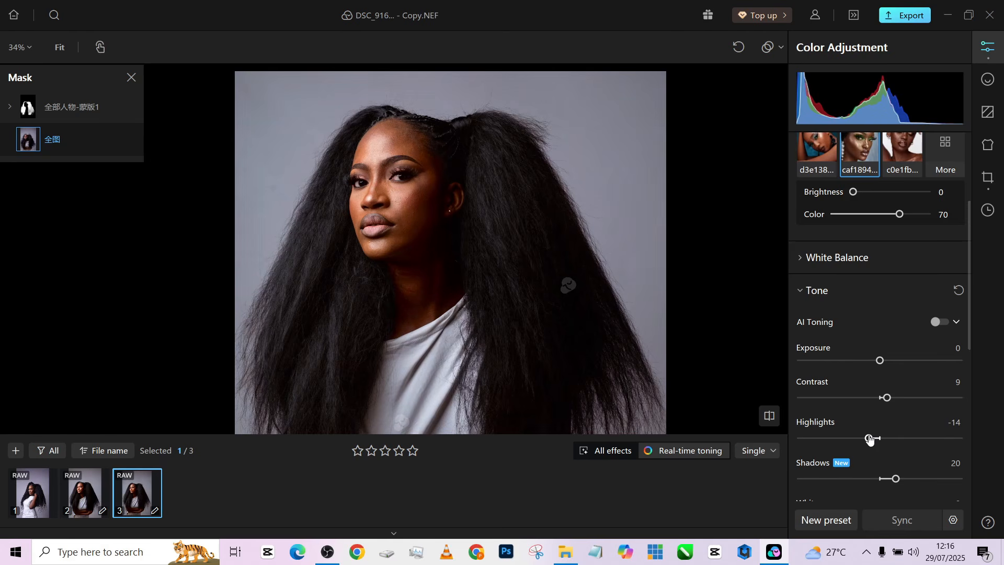
{"action": "left_click", "coordinate": [385, 132]}
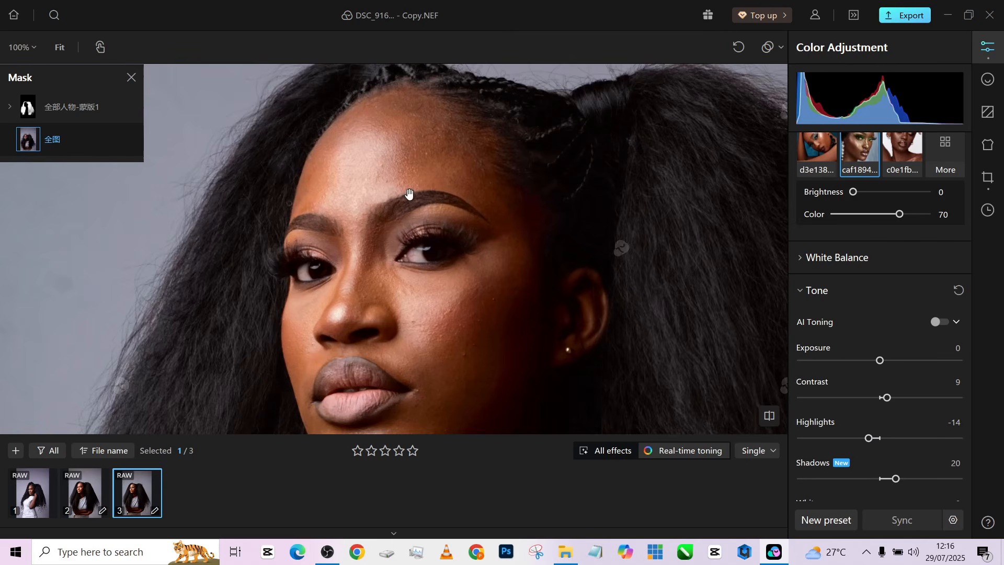
{"action": "scroll", "coordinate": [417, 233], "scroll_direction": "down", "scroll_amount": 5}
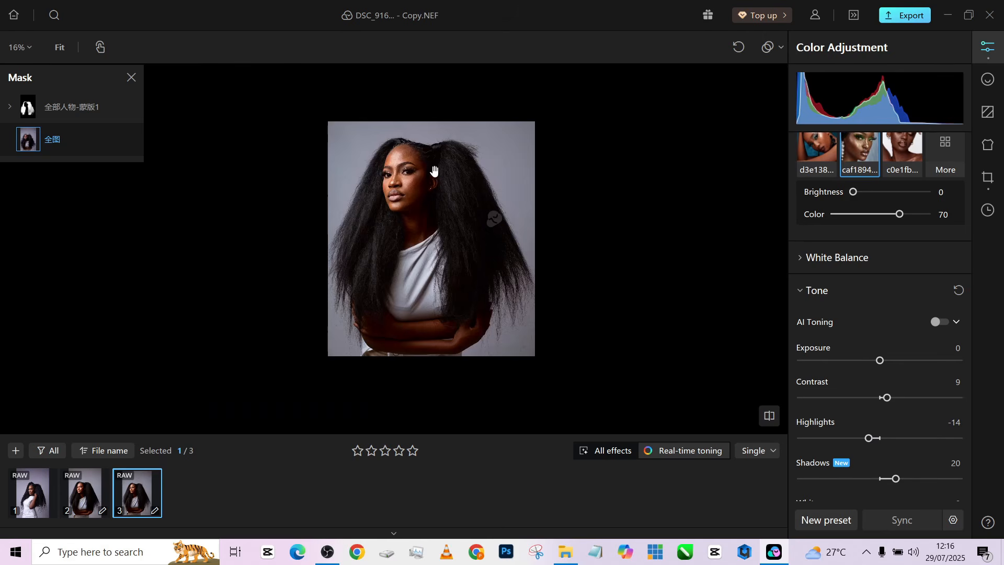
{"action": "left_click", "coordinate": [453, 130]}
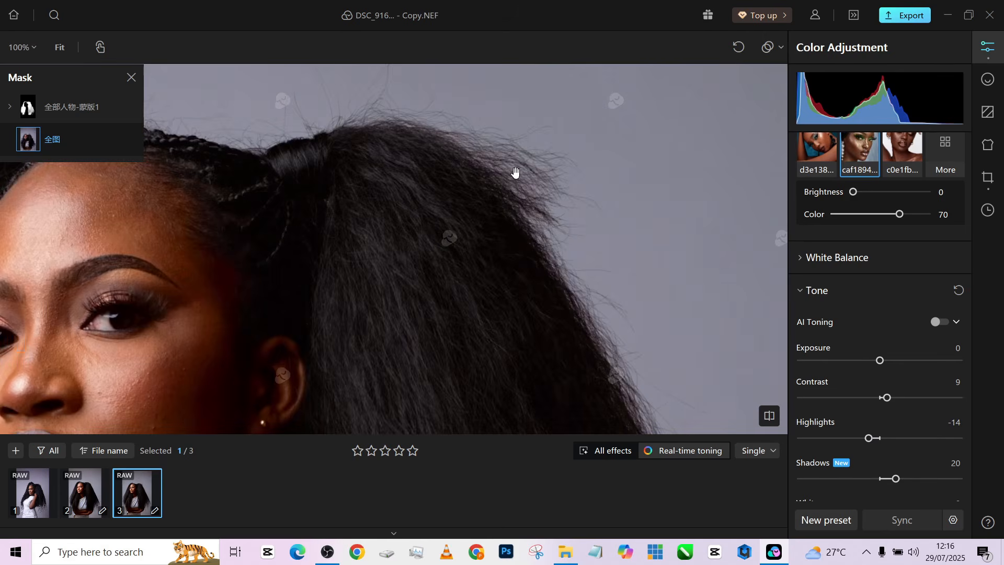
{"action": "scroll", "coordinate": [499, 131], "scroll_direction": "down", "scroll_amount": 3}
Step: Switch to portrait retouching, tame the flyaway hair with Stray Hair at 100, and review the full portrait
{"action": "left_click", "coordinate": [987, 79]}
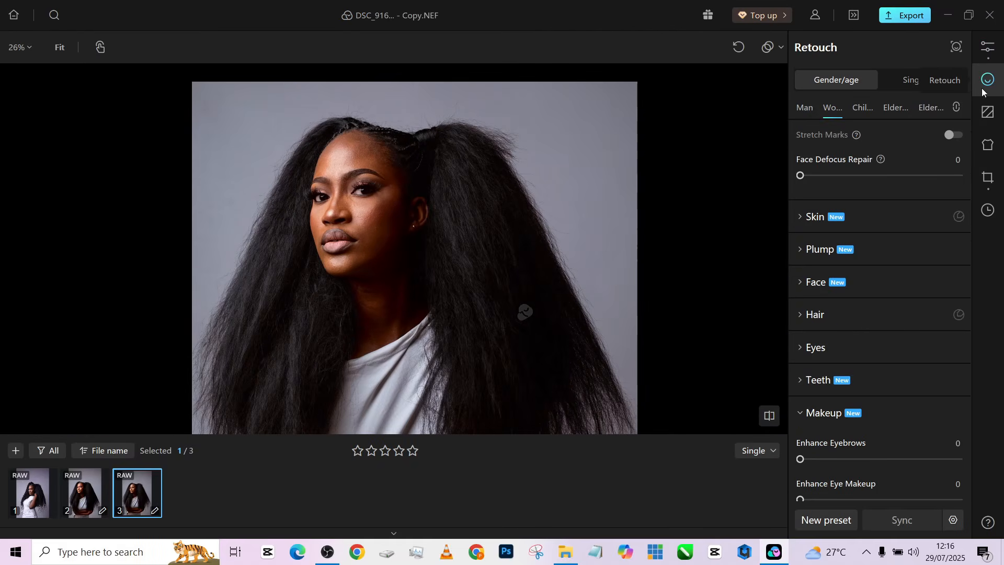
{"action": "scroll", "coordinate": [475, 116], "scroll_direction": "down", "scroll_amount": 1}
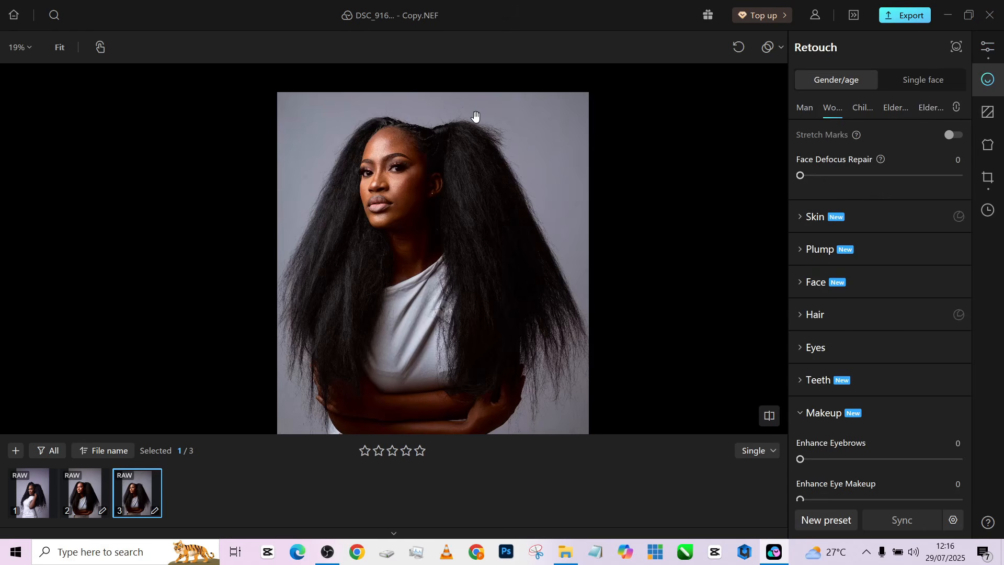
{"action": "left_click", "coordinate": [820, 317]}
{"action": "left_click_drag", "start_coordinate": [821, 364], "coordinate": [921, 364]}
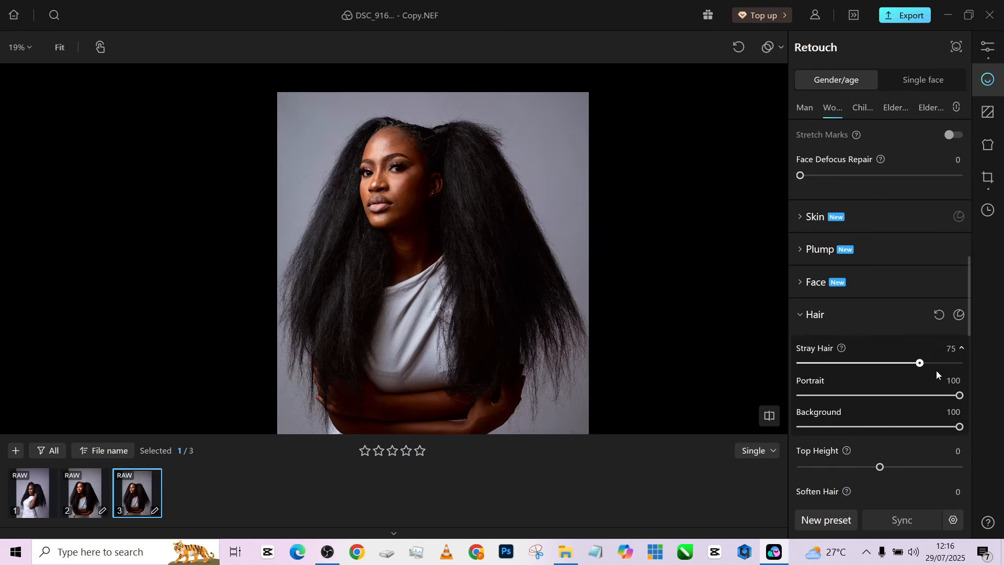
{"action": "scroll", "coordinate": [448, 152], "scroll_direction": "up", "scroll_amount": 1}
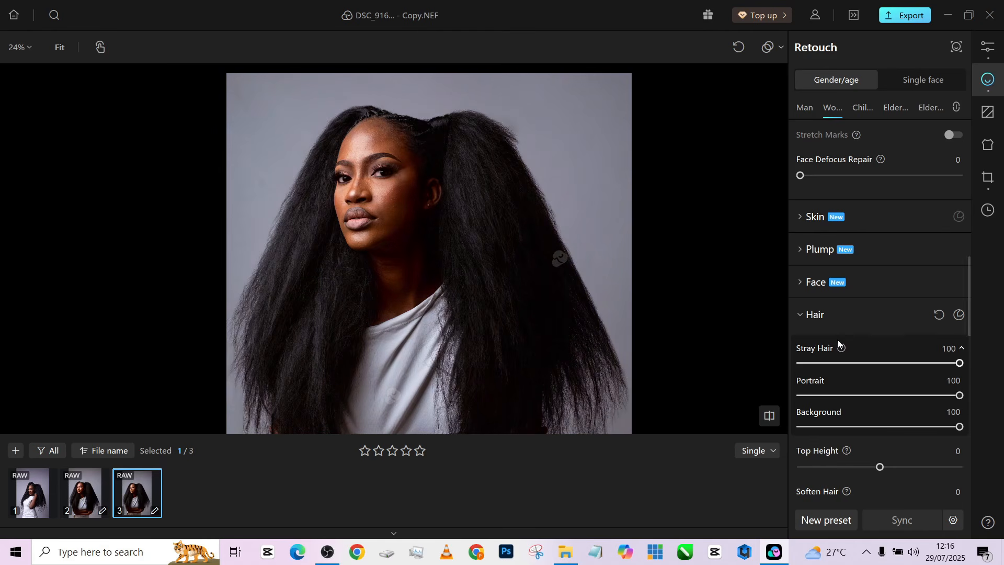
{"action": "scroll", "coordinate": [840, 343], "scroll_direction": "down", "scroll_amount": 1}
{"action": "scroll", "coordinate": [432, 170], "scroll_direction": "down", "scroll_amount": 3}
{"action": "scroll", "coordinate": [862, 437], "scroll_direction": "down", "scroll_amount": 1}
{"action": "scroll", "coordinate": [863, 439], "scroll_direction": "down", "scroll_amount": 1}
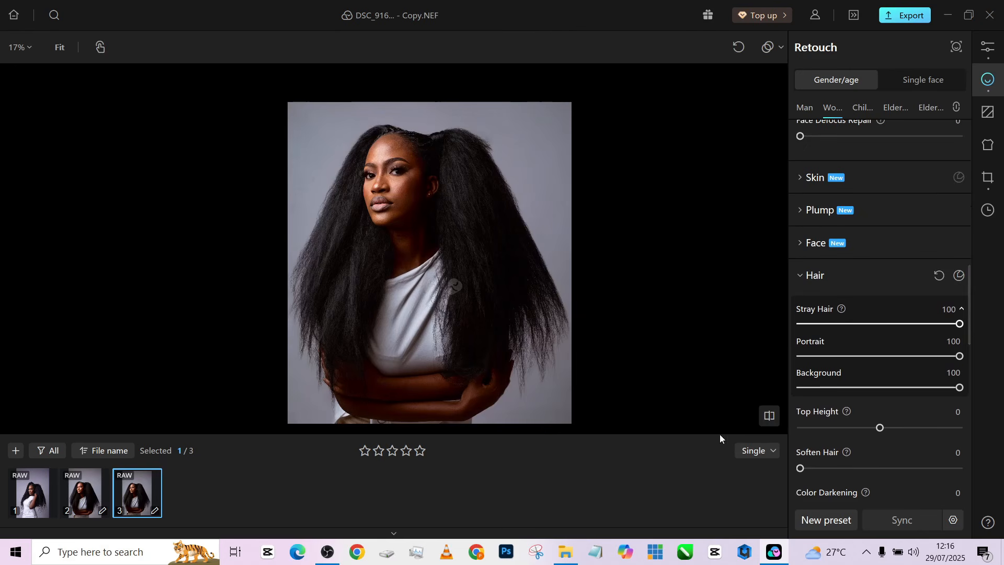
Step: Soften the hair texture with Soften Hair at 41, checking the strands up close
{"action": "scroll", "coordinate": [506, 239], "scroll_direction": "up", "scroll_amount": 2}
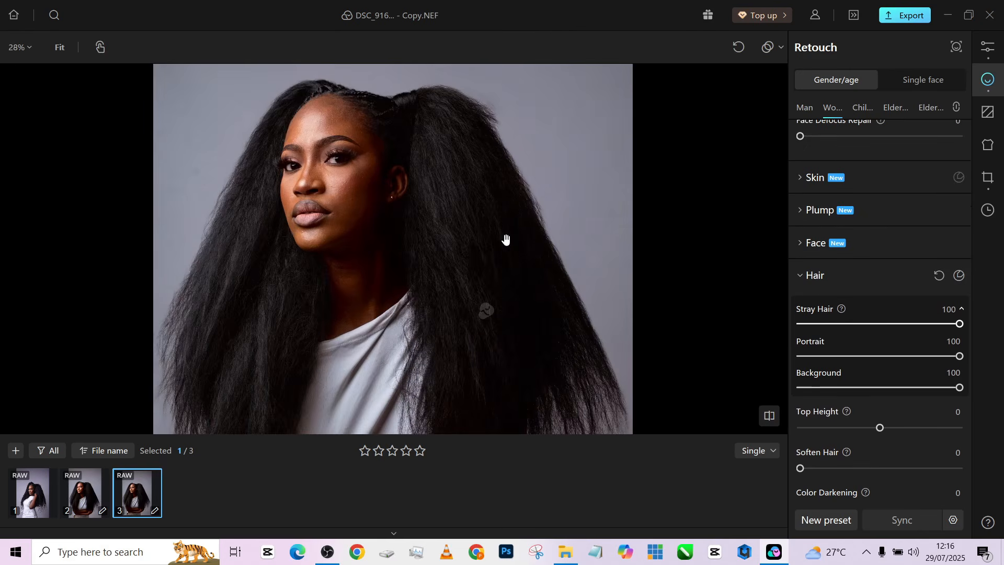
{"action": "scroll", "coordinate": [491, 209], "scroll_direction": "up", "scroll_amount": 4}
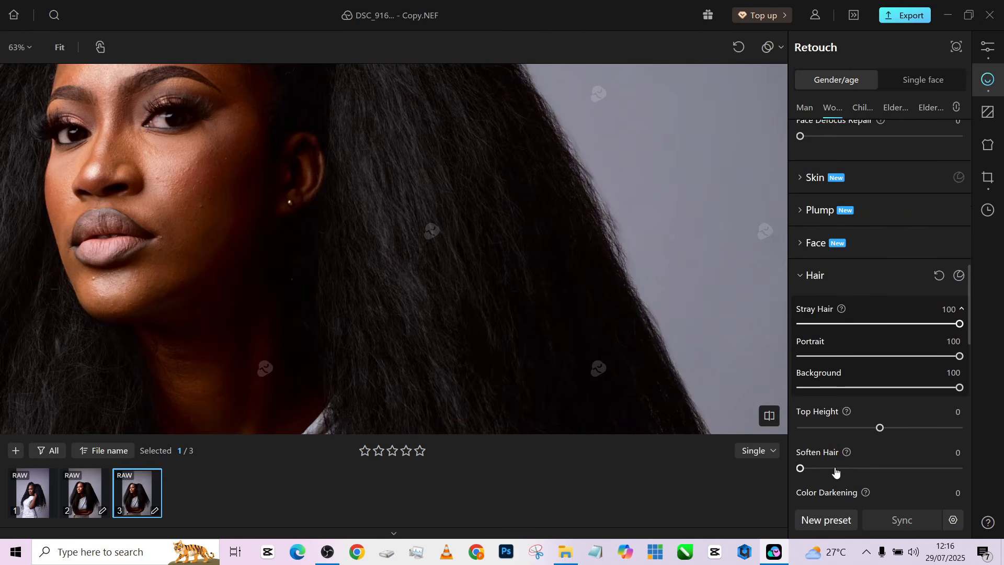
{"action": "left_click_drag", "start_coordinate": [835, 469], "coordinate": [870, 474]}
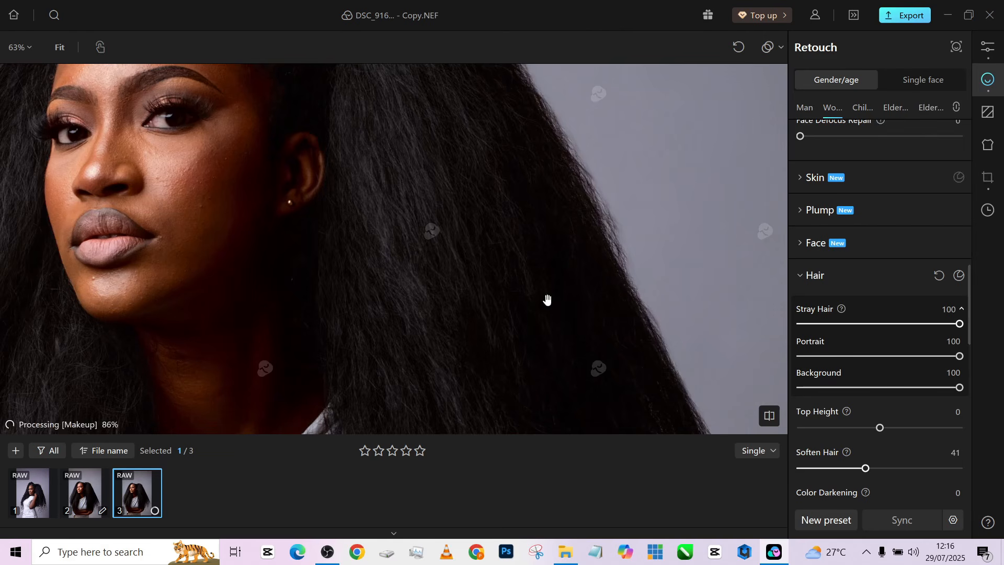
{"action": "scroll", "coordinate": [861, 447], "scroll_direction": "down", "scroll_amount": 1}
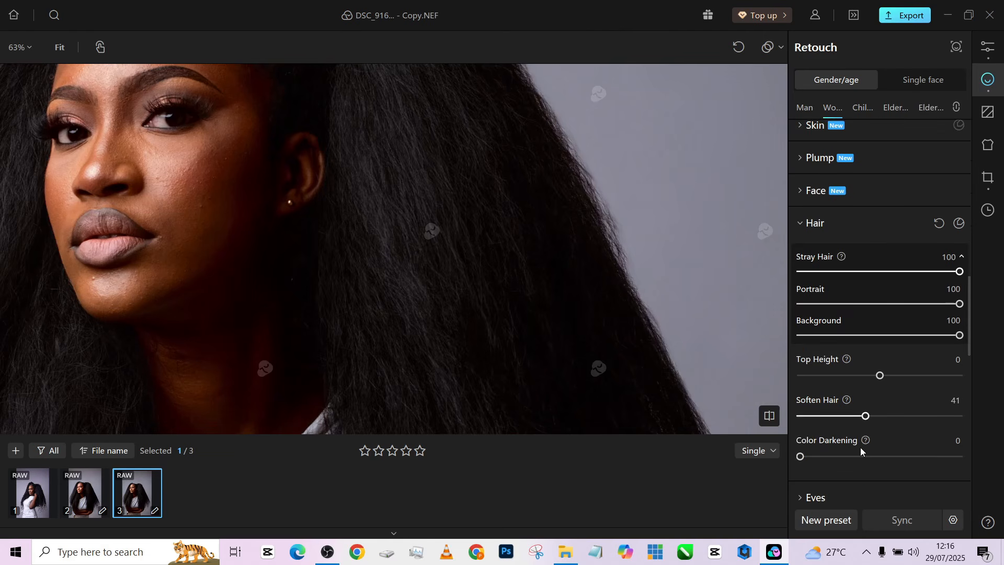
{"action": "scroll", "coordinate": [354, 159], "scroll_direction": "down", "scroll_amount": 4}
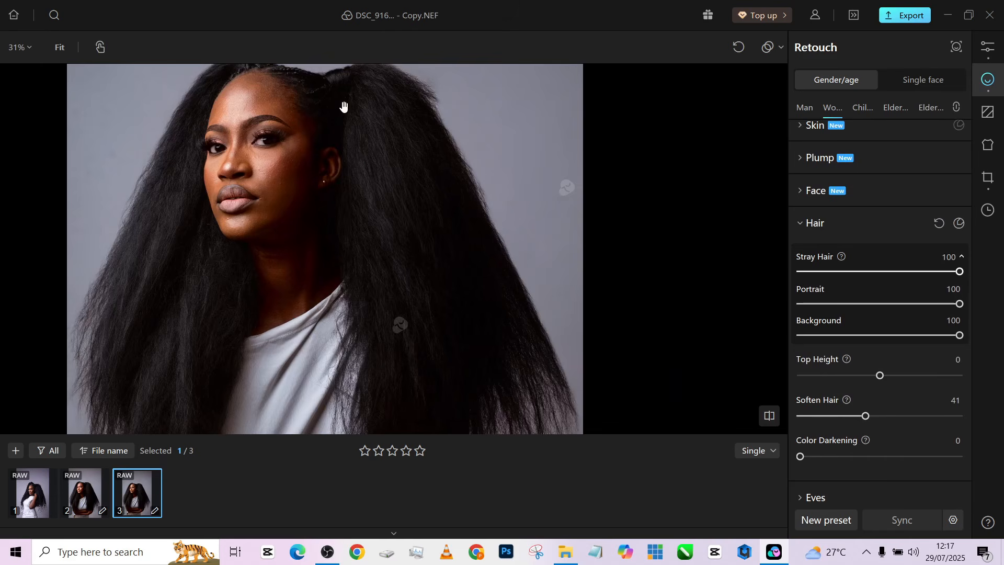
Step: Try the crown volume at maximum Top Height and settle on a value of 59
{"action": "left_click_drag", "start_coordinate": [363, 143], "coordinate": [386, 205]}
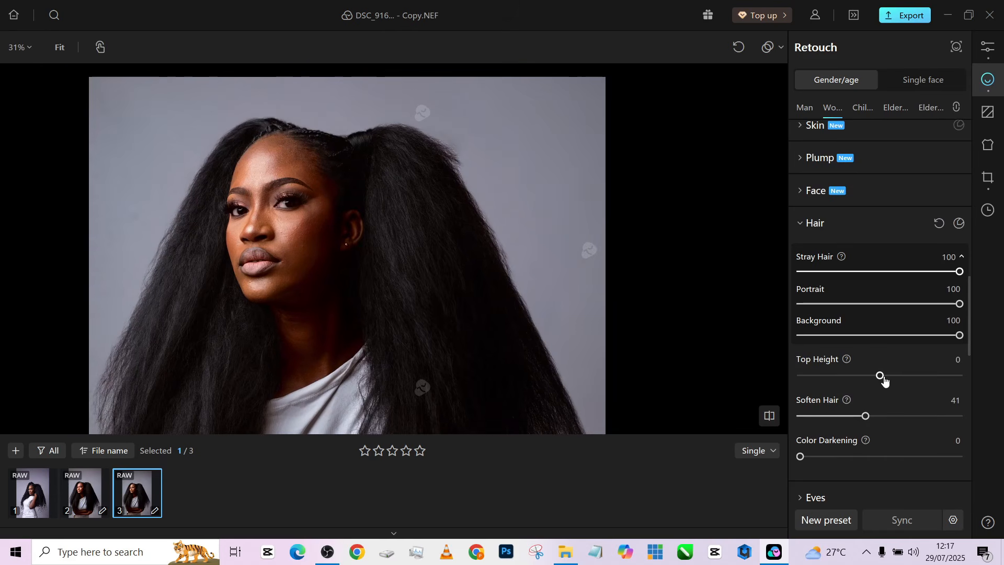
{"action": "left_click_drag", "start_coordinate": [884, 380], "coordinate": [965, 379]}
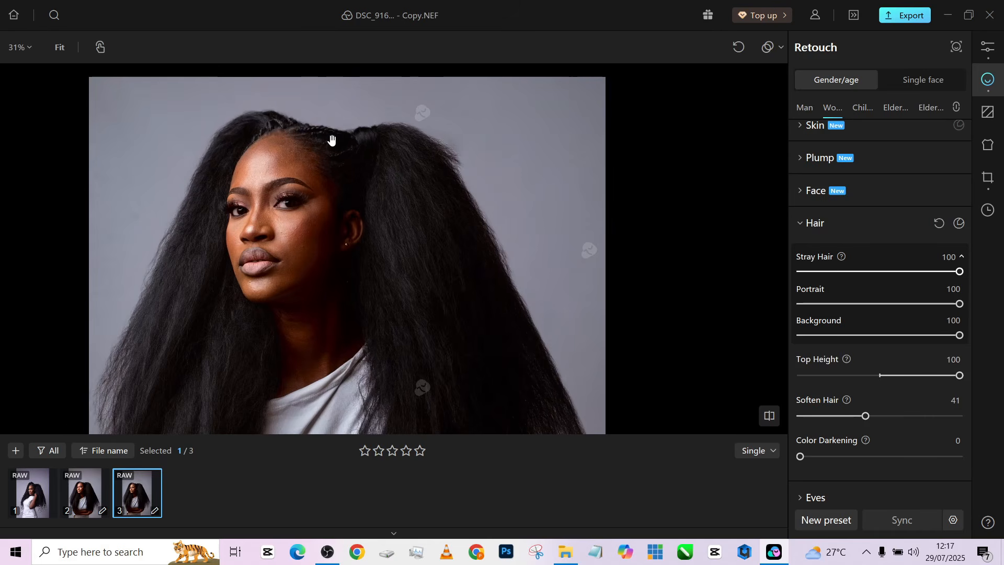
{"action": "scroll", "coordinate": [335, 173], "scroll_direction": "down", "scroll_amount": 2}
{"action": "scroll", "coordinate": [342, 216], "scroll_direction": "up", "scroll_amount": 1}
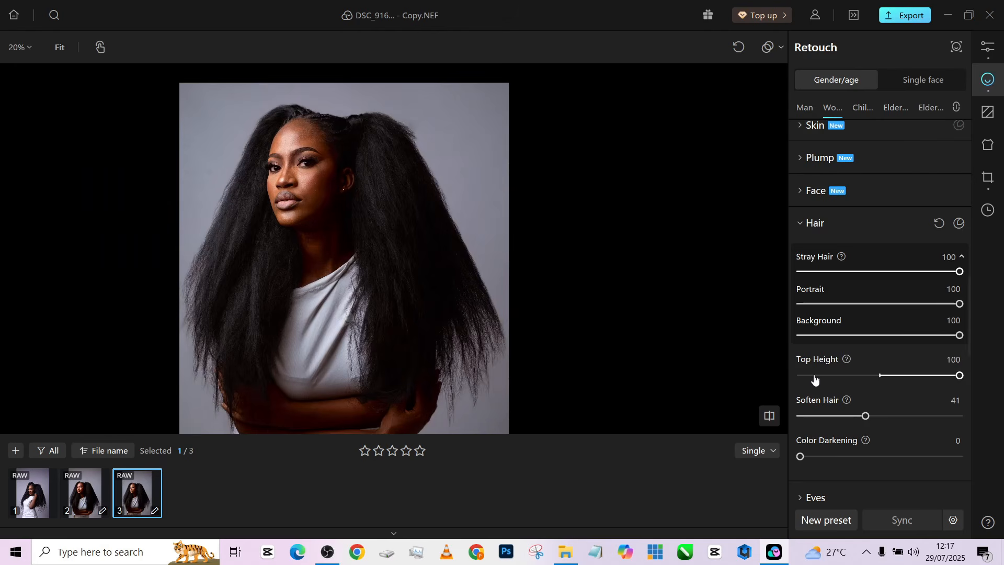
{"action": "left_click_drag", "start_coordinate": [807, 377], "coordinate": [927, 375]}
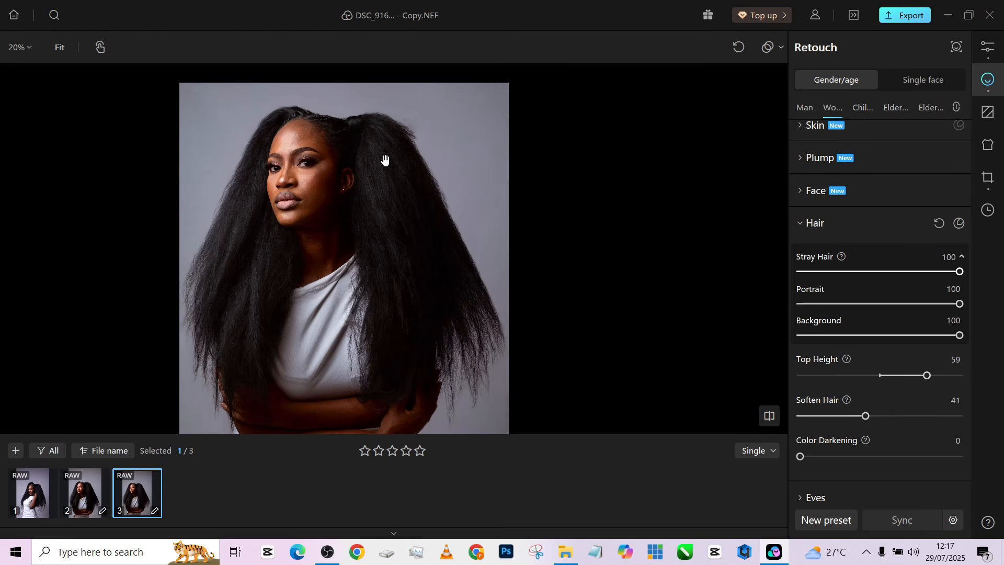
Step: Enable Makeup Protection, set Acne (Face) removal to 100, and inspect the cheek and forehead skin
{"action": "left_click", "coordinate": [298, 155]}
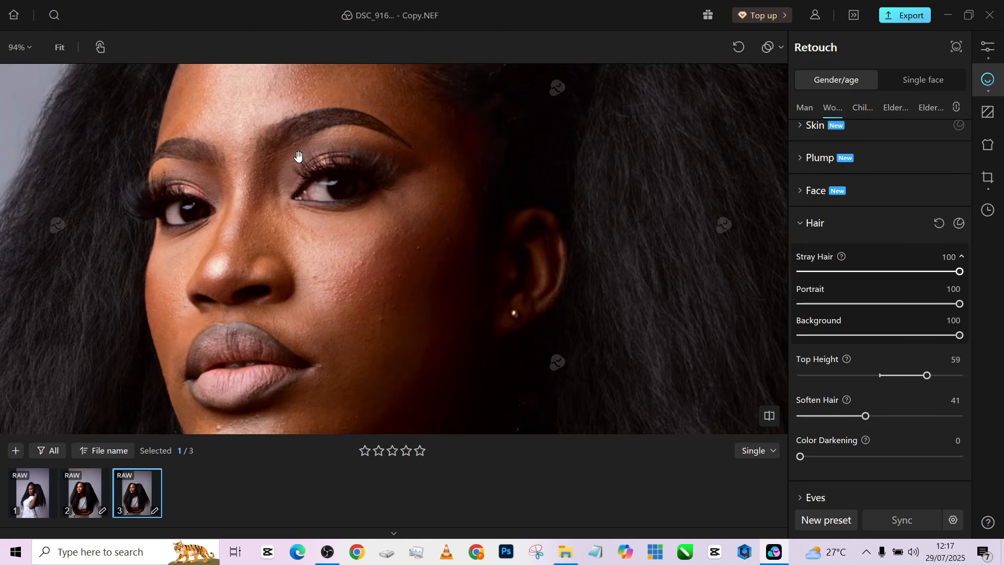
{"action": "scroll", "coordinate": [299, 156], "scroll_direction": "down", "scroll_amount": 2}
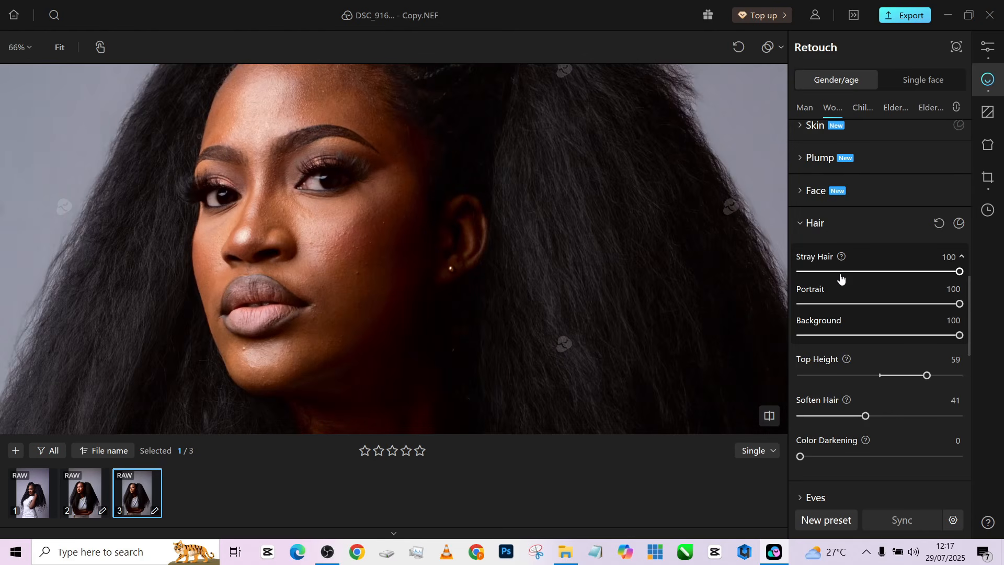
{"action": "scroll", "coordinate": [885, 242], "scroll_direction": "up", "scroll_amount": 5}
{"action": "scroll", "coordinate": [886, 241], "scroll_direction": "up", "scroll_amount": 10}
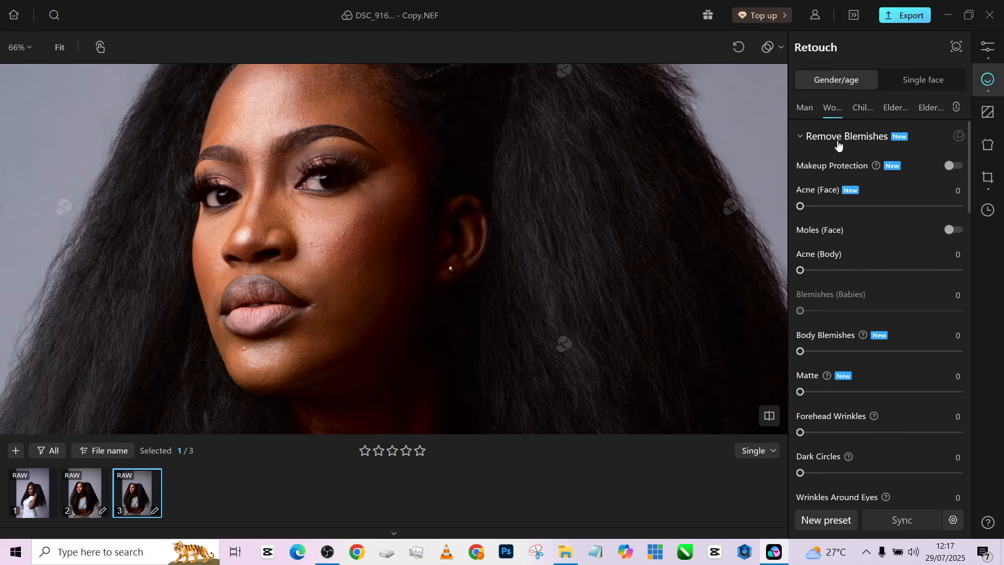
{"action": "left_click", "coordinate": [955, 168]}
{"action": "left_click_drag", "start_coordinate": [801, 207], "coordinate": [962, 207]}
{"action": "scroll", "coordinate": [343, 245], "scroll_direction": "up", "scroll_amount": 2}
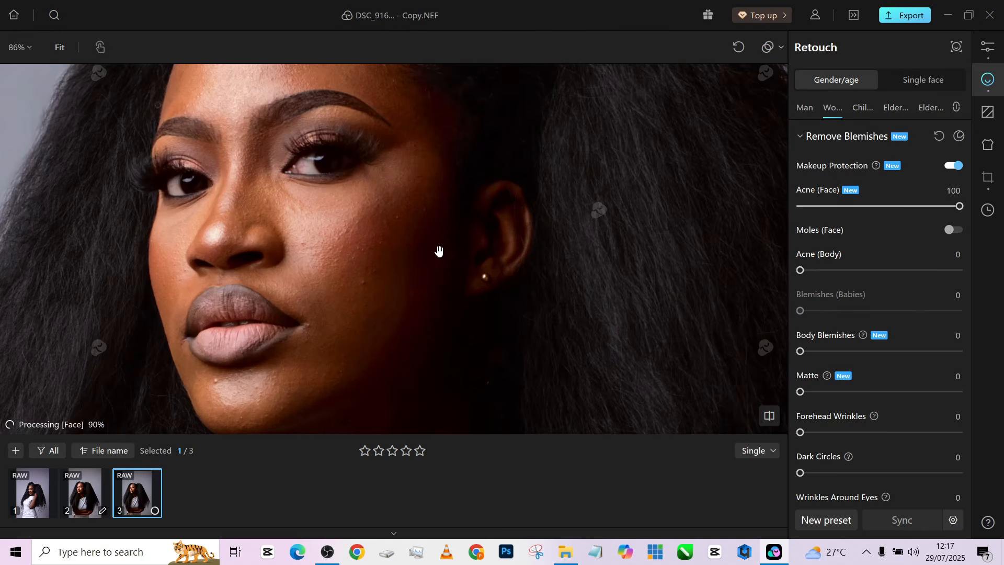
{"action": "left_click_drag", "start_coordinate": [316, 276], "coordinate": [299, 372]}
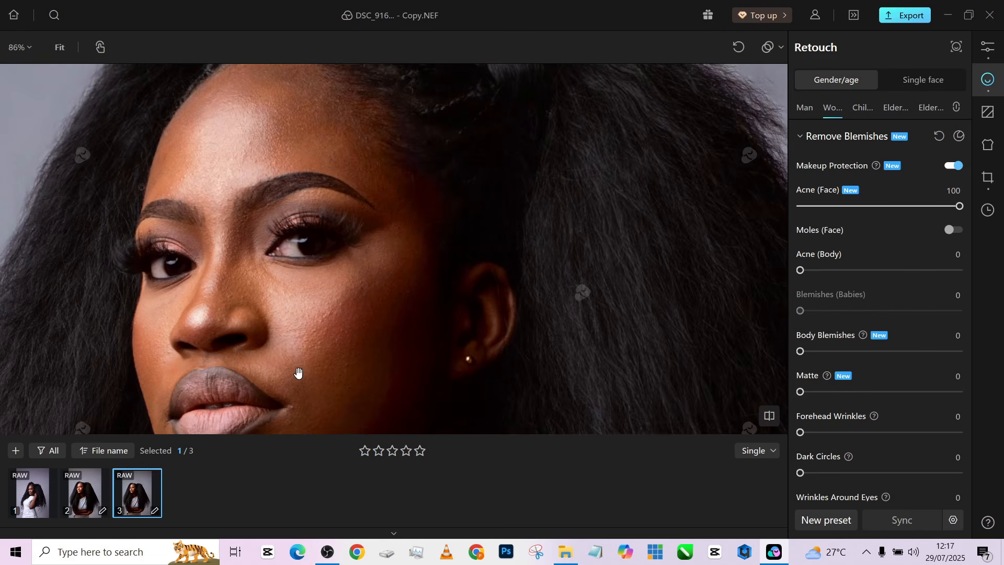
{"action": "scroll", "coordinate": [293, 343], "scroll_direction": "up", "scroll_amount": 3}
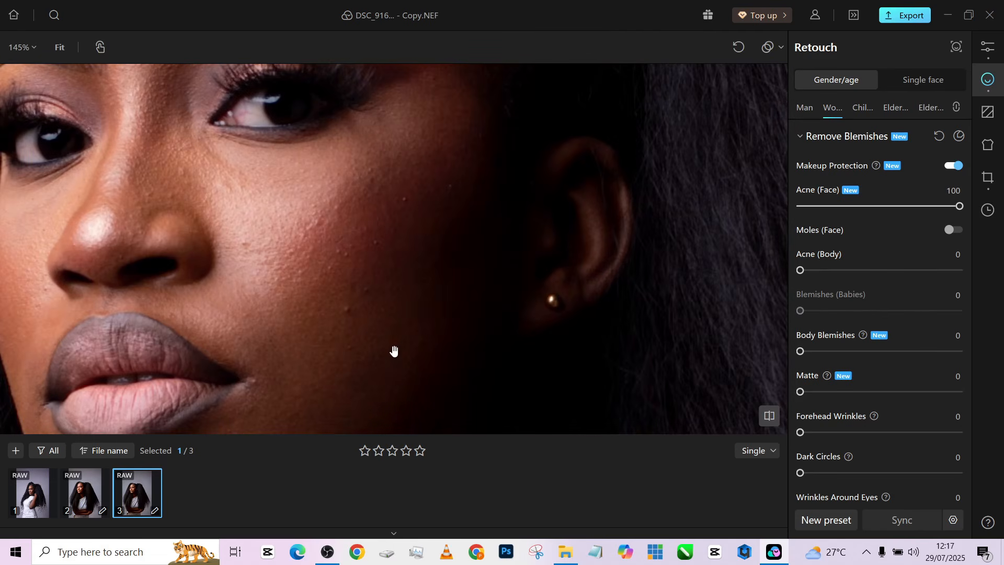
{"action": "scroll", "coordinate": [355, 111], "scroll_direction": "down", "scroll_amount": 4}
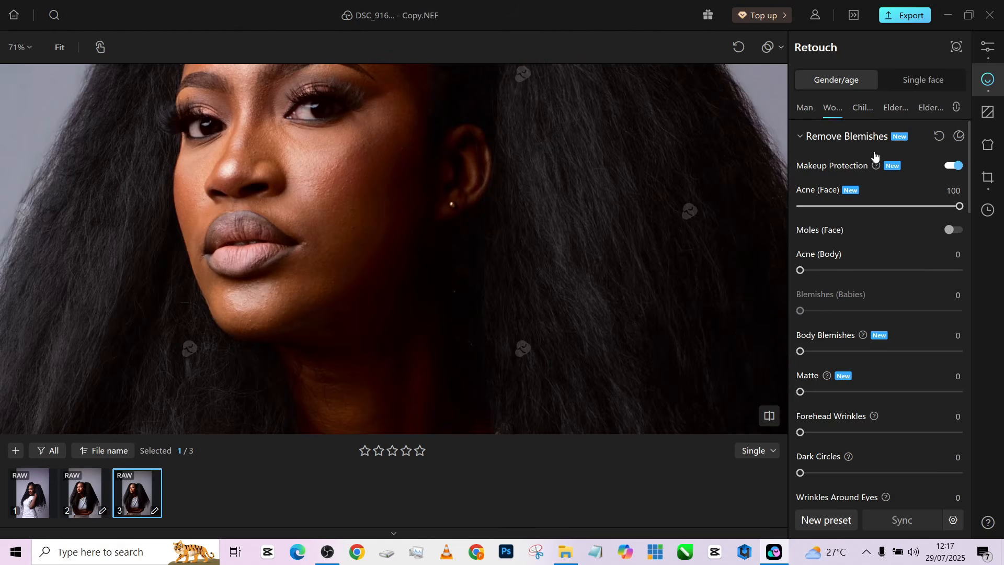
Step: Set Body Blemishes and Acne (Body) removal to 100 and enable Moles (Face) removal
{"action": "left_click_drag", "start_coordinate": [843, 352], "coordinate": [973, 352]}
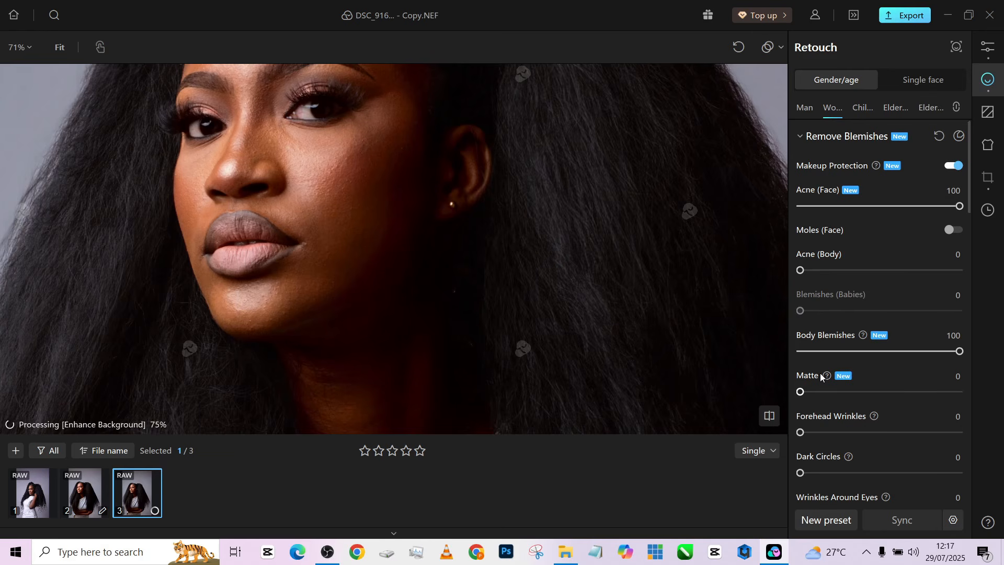
{"action": "left_click_drag", "start_coordinate": [915, 270], "coordinate": [963, 270]}
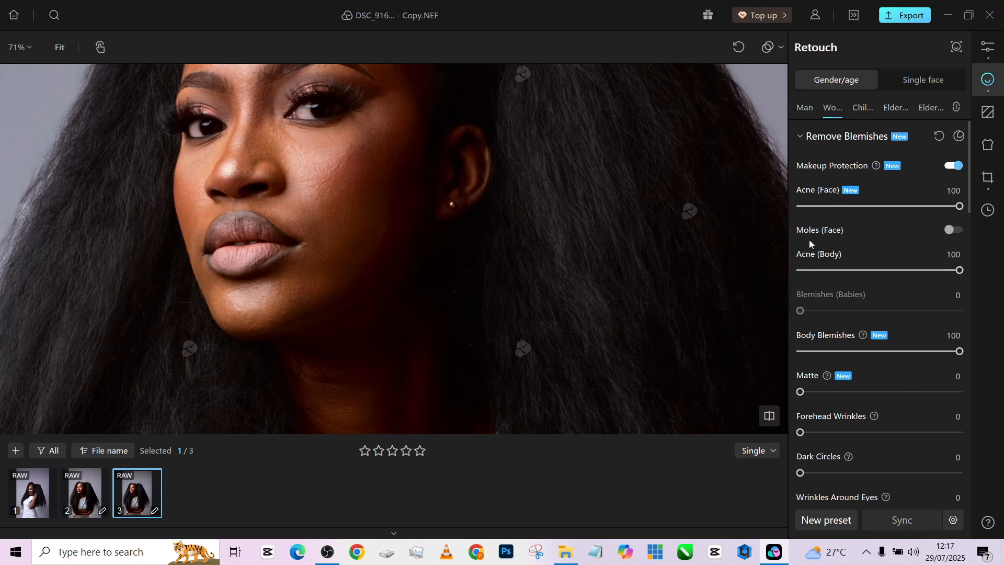
{"action": "left_click", "coordinate": [952, 230]}
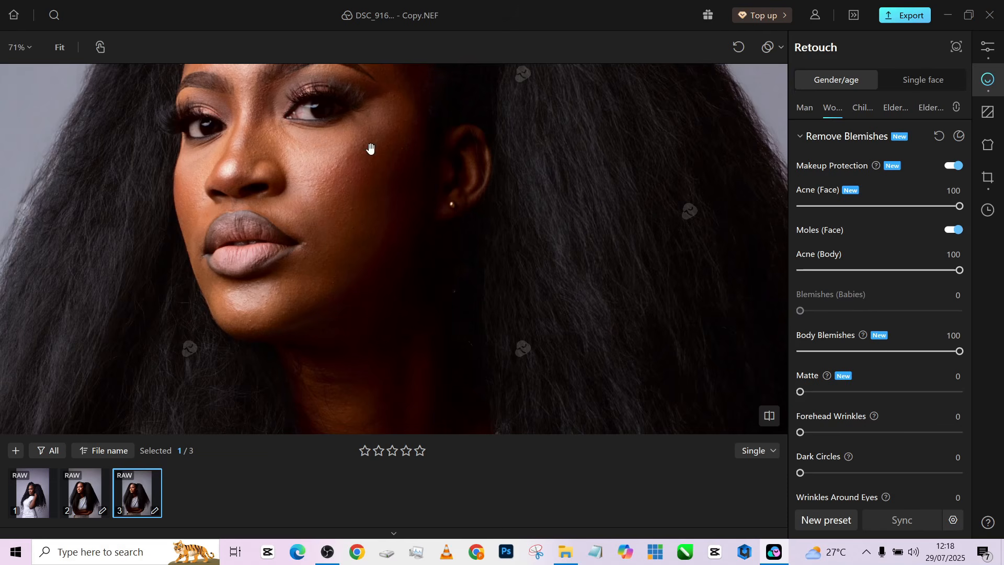
Step: Reduce the skin shine with Matte at 100 and examine the highlights on the face
{"action": "left_click_drag", "start_coordinate": [283, 168], "coordinate": [291, 274]}
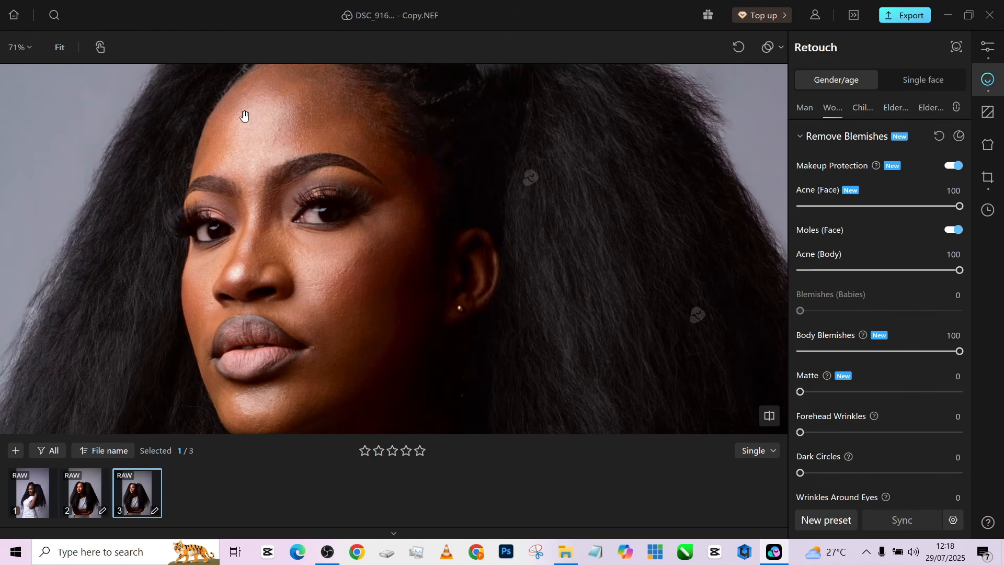
{"action": "scroll", "coordinate": [243, 105], "scroll_direction": "down", "scroll_amount": 2}
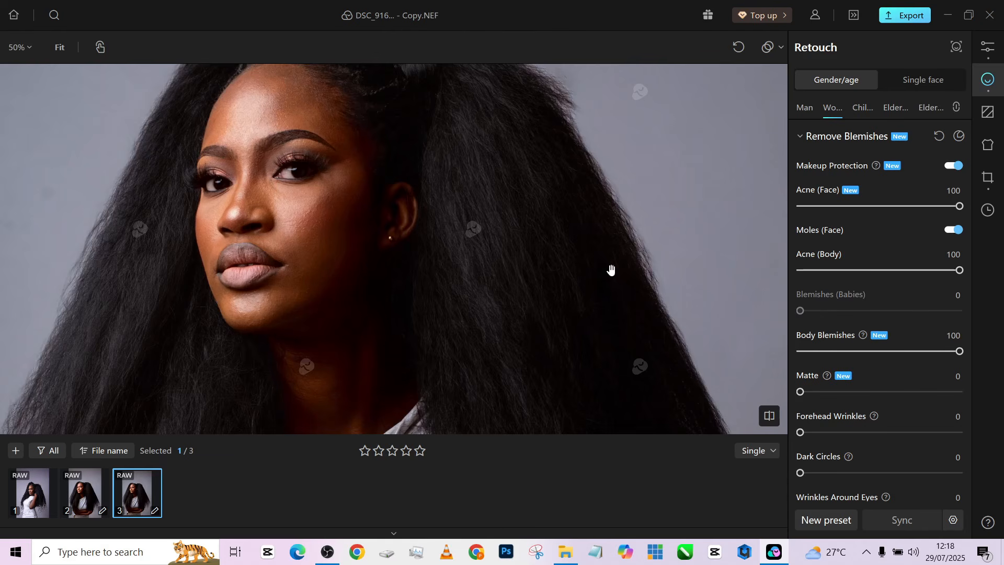
{"action": "left_click_drag", "start_coordinate": [946, 396], "coordinate": [964, 391]}
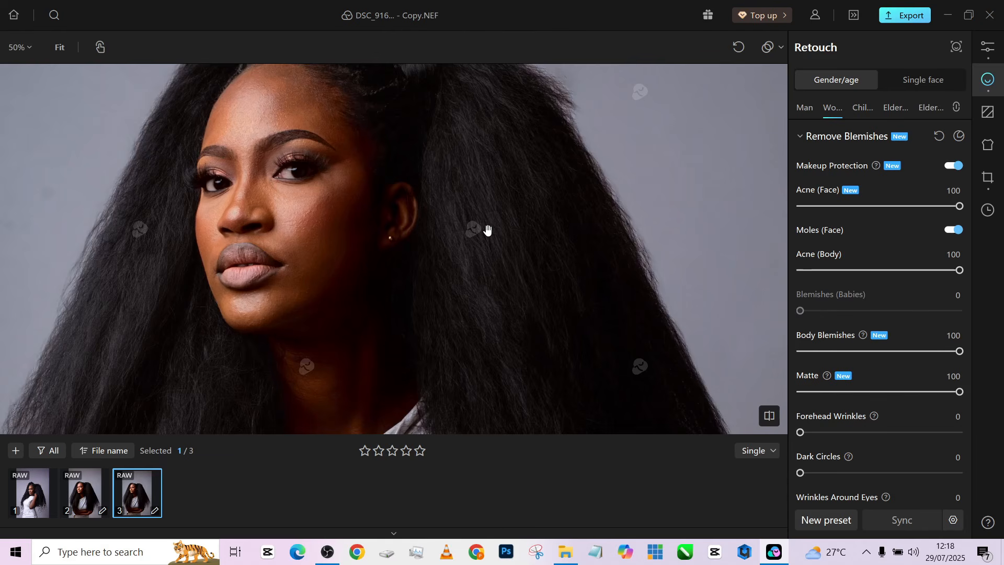
{"action": "scroll", "coordinate": [207, 80], "scroll_direction": "up", "scroll_amount": 3}
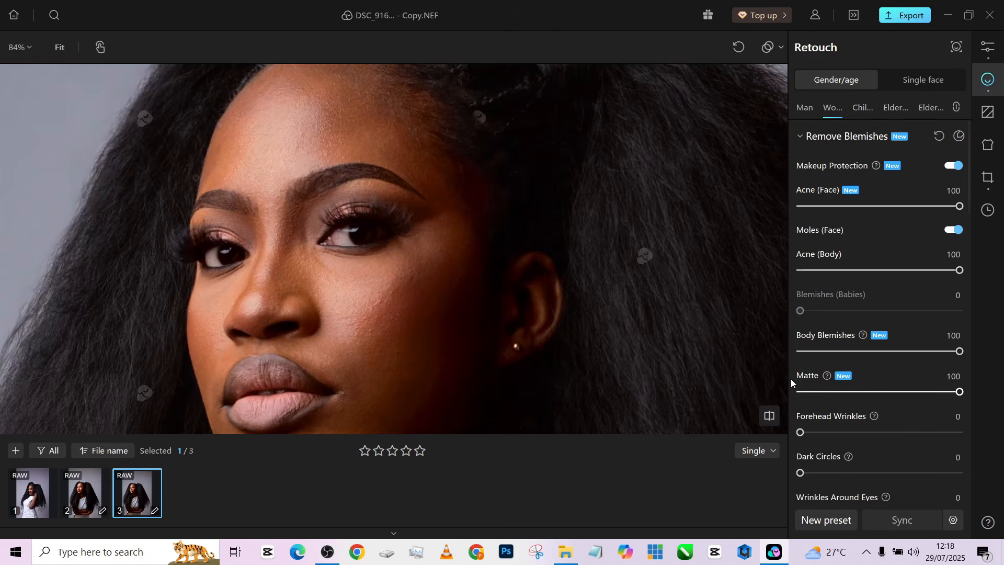
Step: Return Matte to 0, and set Forehead Wrinkles to 30 and Dark Circles to 59
{"action": "left_click", "coordinate": [799, 395]}
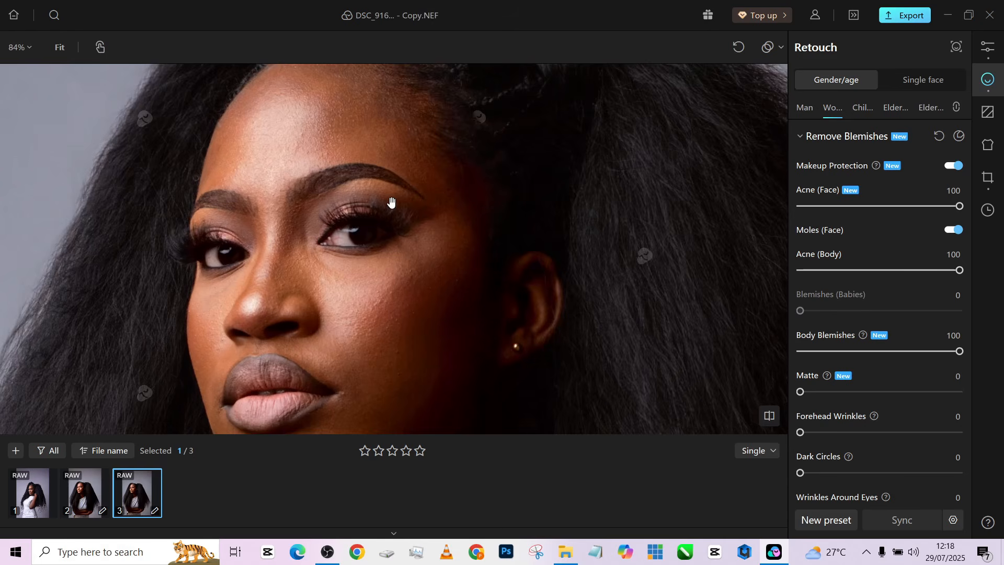
{"action": "scroll", "coordinate": [392, 202], "scroll_direction": "down", "scroll_amount": 3}
{"action": "left_click_drag", "start_coordinate": [828, 432], "coordinate": [894, 433]}
{"action": "scroll", "coordinate": [847, 434], "scroll_direction": "down", "scroll_amount": 1}
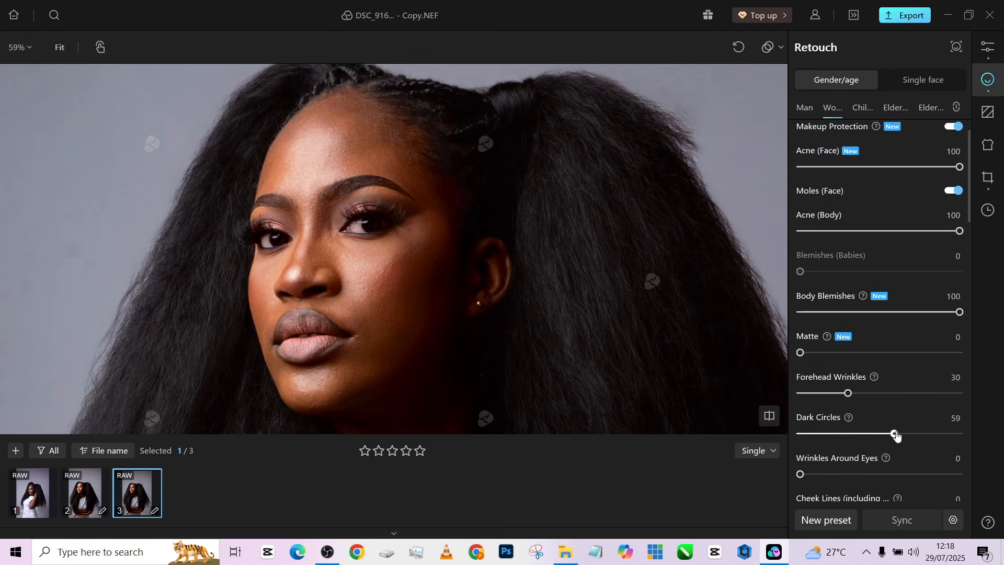
Step: Soften the lines near the eyes by setting Wrinkles Around Eyes to 31
{"action": "scroll", "coordinate": [375, 260], "scroll_direction": "up", "scroll_amount": 2}
{"action": "scroll", "coordinate": [908, 442], "scroll_direction": "down", "scroll_amount": 1}
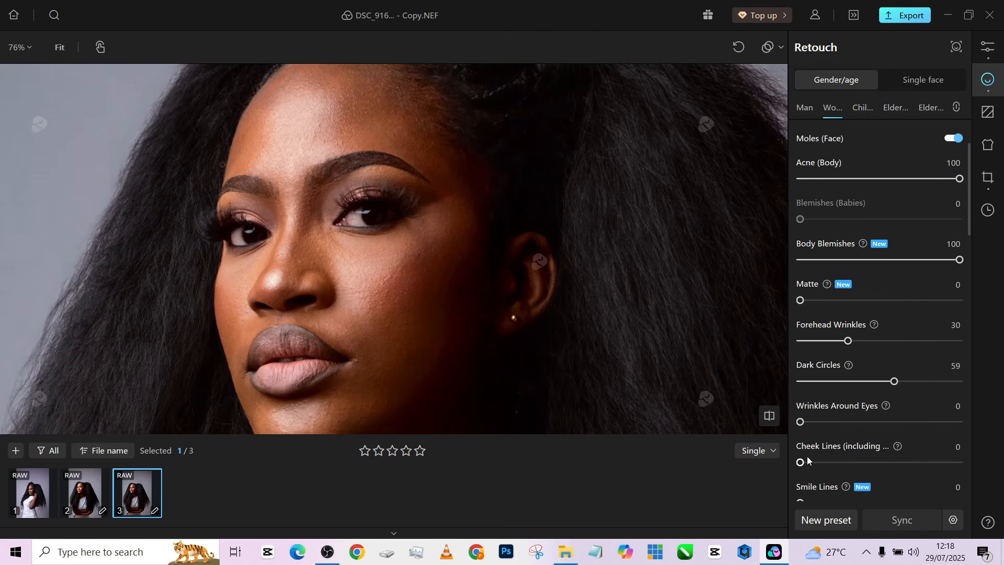
{"action": "mouse_move", "coordinate": [800, 463]}
{"action": "left_mouse_down"}
{"action": "mouse_move", "coordinate": [840, 463]}
{"action": "mouse_move", "coordinate": [800, 463]}
{"action": "left_mouse_up"}
{"action": "left_click_drag", "start_coordinate": [800, 421], "coordinate": [851, 423]}
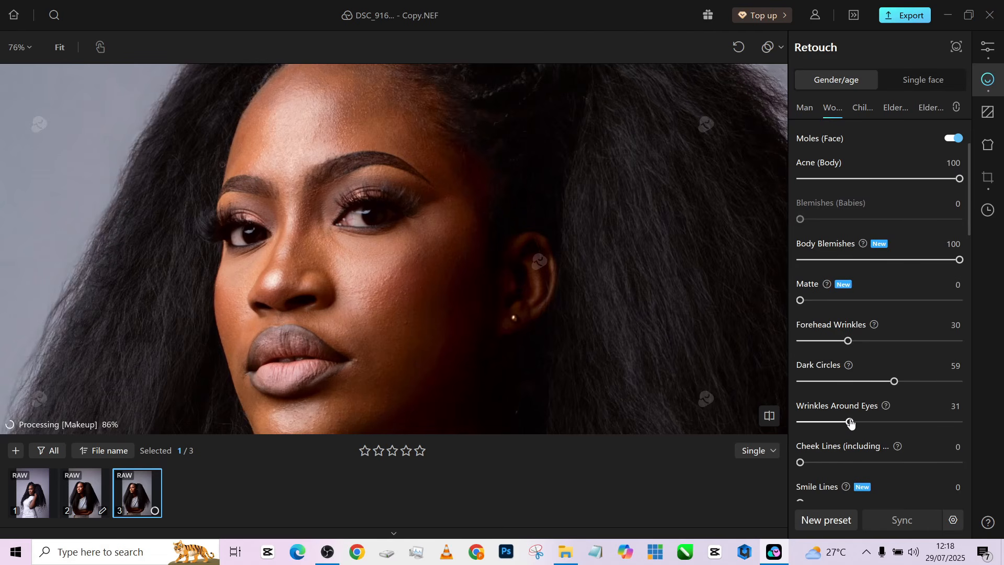
{"action": "scroll", "coordinate": [891, 417], "scroll_direction": "down", "scroll_amount": 1}
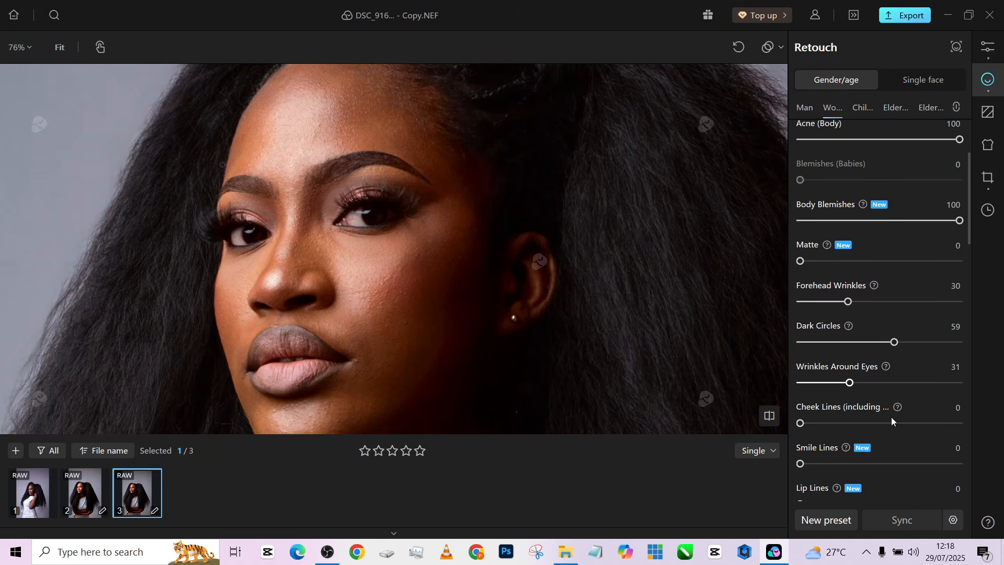
Step: Check the lips and neck up close, and set Neck Wrinkles to 70
{"action": "scroll", "coordinate": [576, 307], "scroll_direction": "down", "scroll_amount": 2}
{"action": "scroll", "coordinate": [818, 400], "scroll_direction": "down", "scroll_amount": 2}
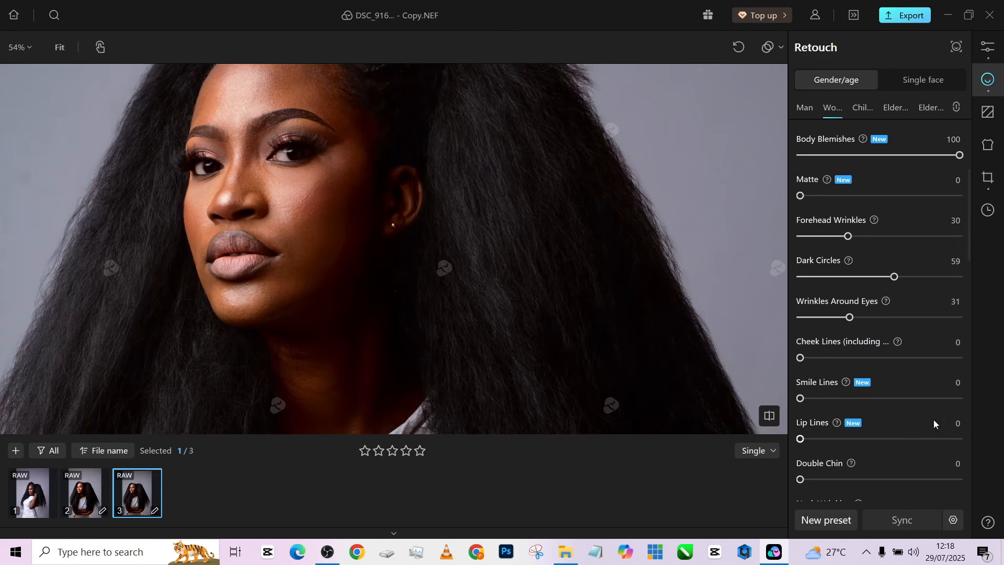
{"action": "scroll", "coordinate": [288, 241], "scroll_direction": "up", "scroll_amount": 6}
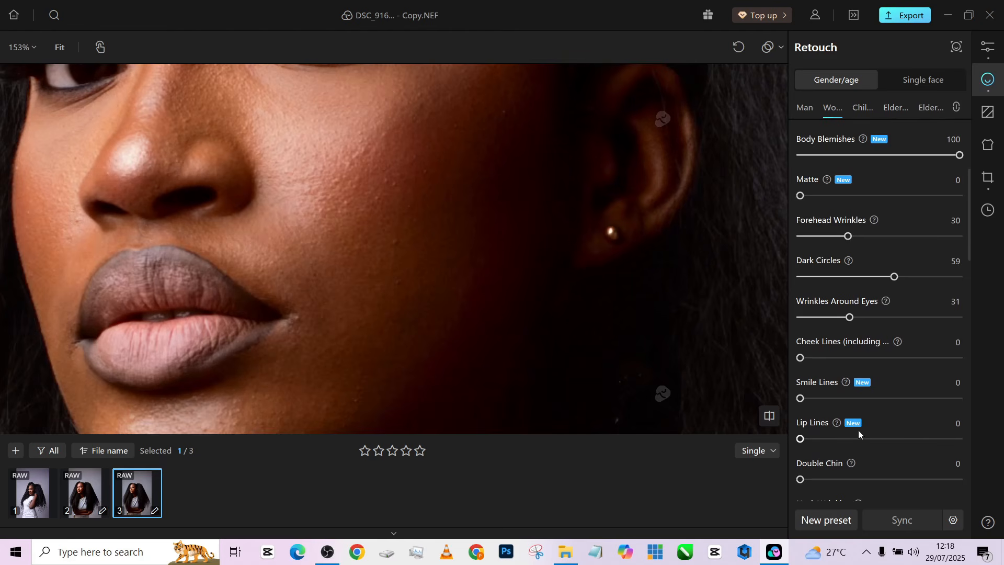
{"action": "scroll", "coordinate": [420, 195], "scroll_direction": "down", "scroll_amount": 8}
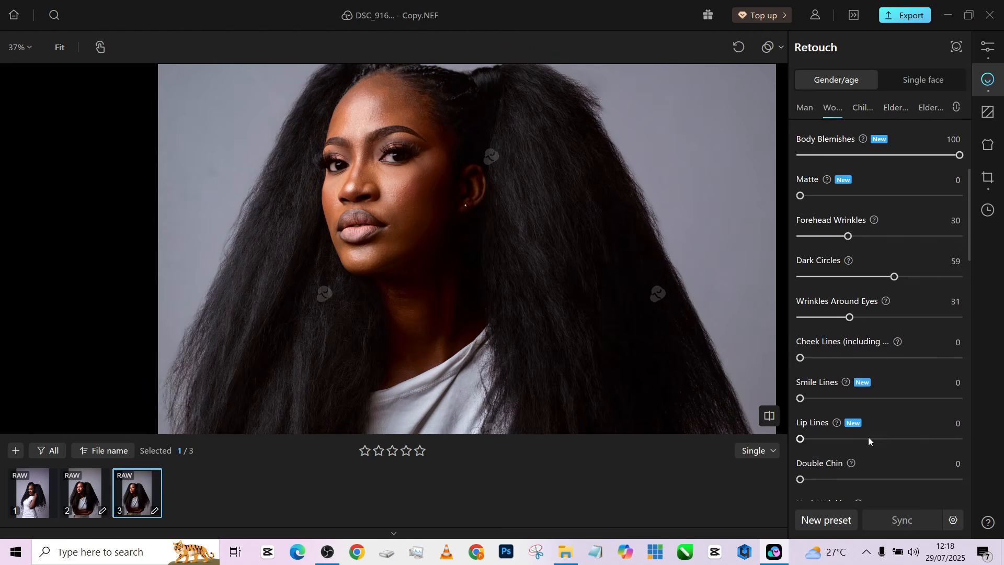
{"action": "scroll", "coordinate": [873, 444], "scroll_direction": "down", "scroll_amount": 1}
{"action": "scroll", "coordinate": [457, 305], "scroll_direction": "up", "scroll_amount": 7}
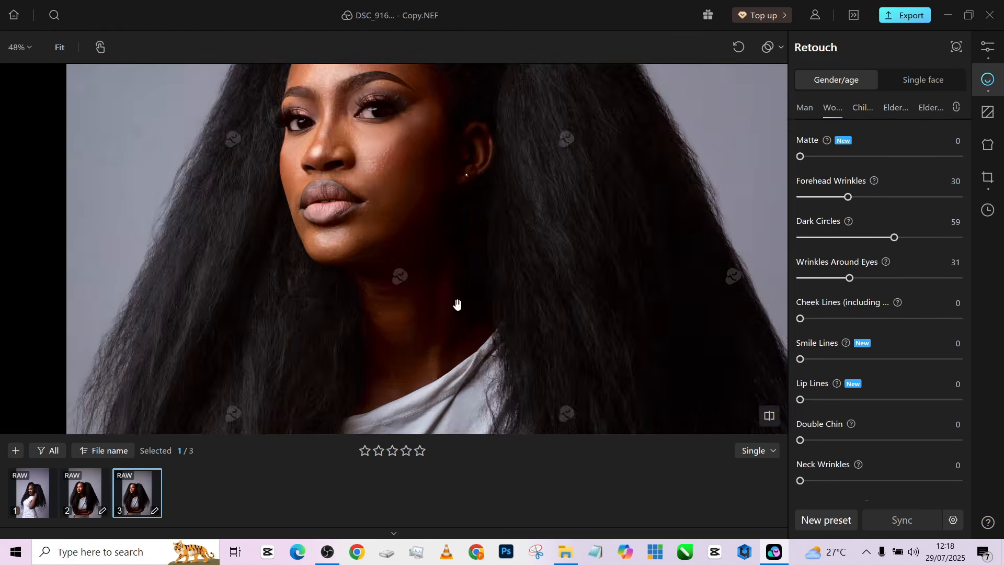
{"action": "left_click_drag", "start_coordinate": [353, 343], "coordinate": [347, 253]}
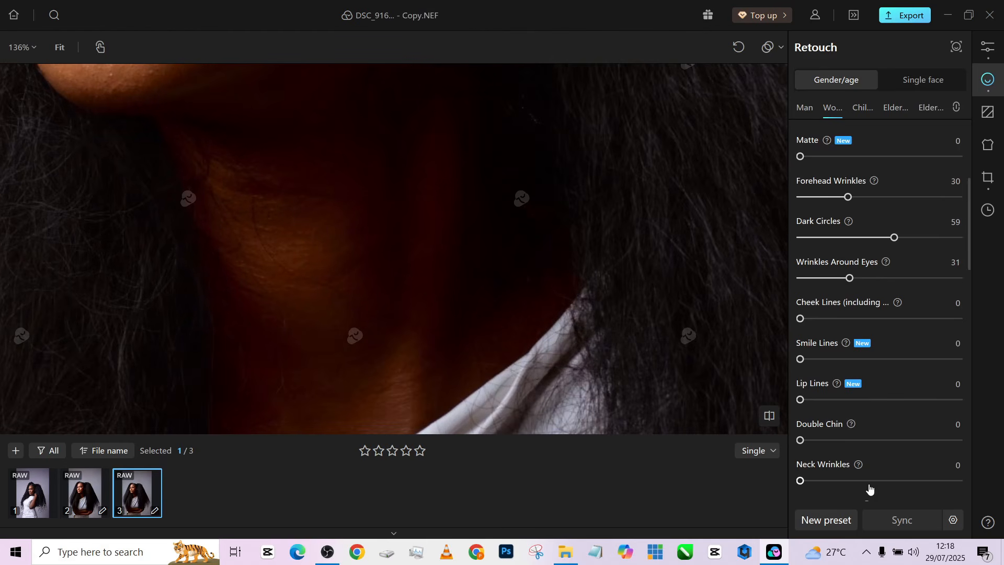
{"action": "scroll", "coordinate": [870, 487], "scroll_direction": "down", "scroll_amount": 1}
{"action": "left_click_drag", "start_coordinate": [854, 445], "coordinate": [912, 442]}
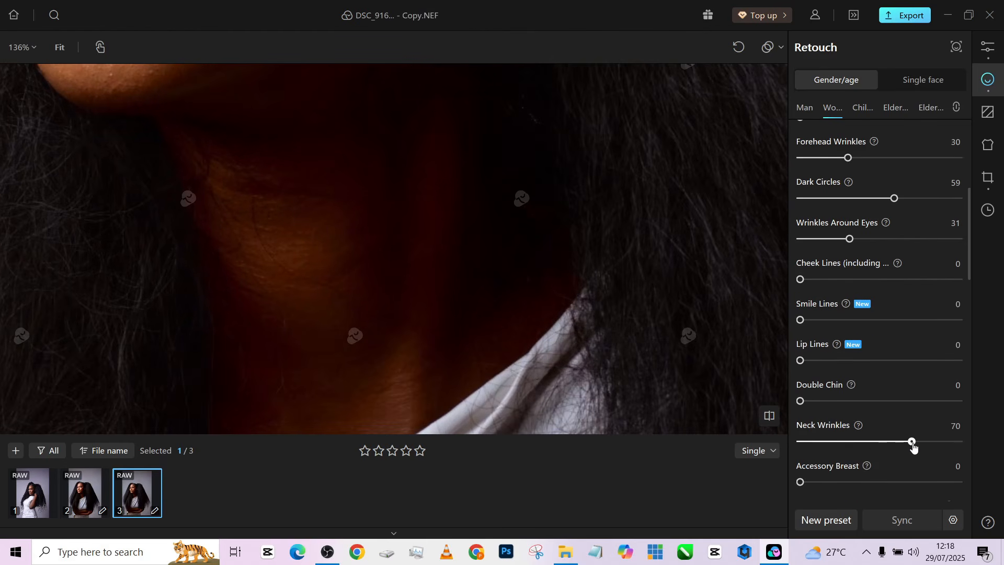
{"action": "scroll", "coordinate": [386, 268], "scroll_direction": "down", "scroll_amount": 8}
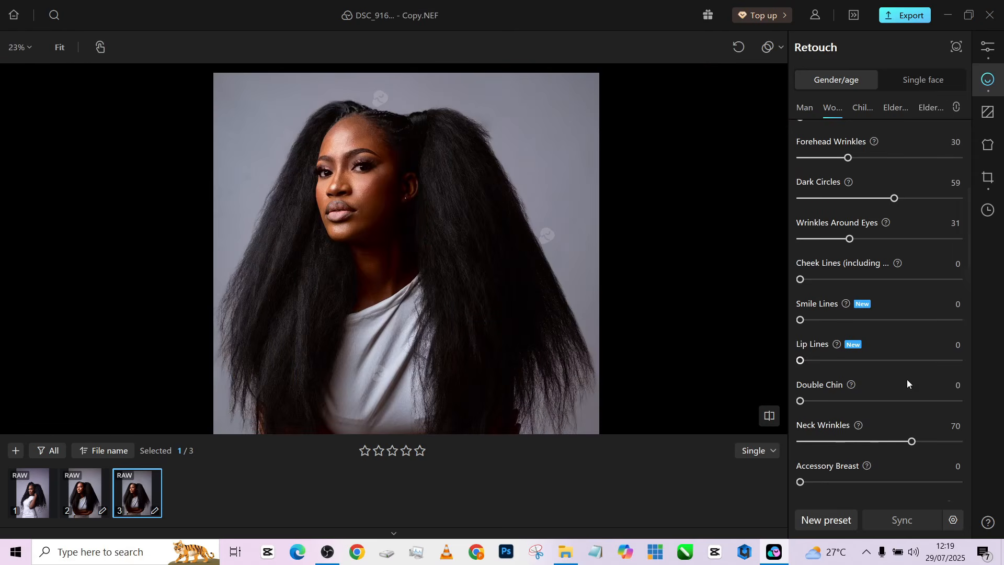
Step: Move on to the skin retouching settings, setting the first Frequency Separation to 80 with High-frequency enhancement at 19
{"action": "scroll", "coordinate": [874, 432], "scroll_direction": "down", "scroll_amount": 8}
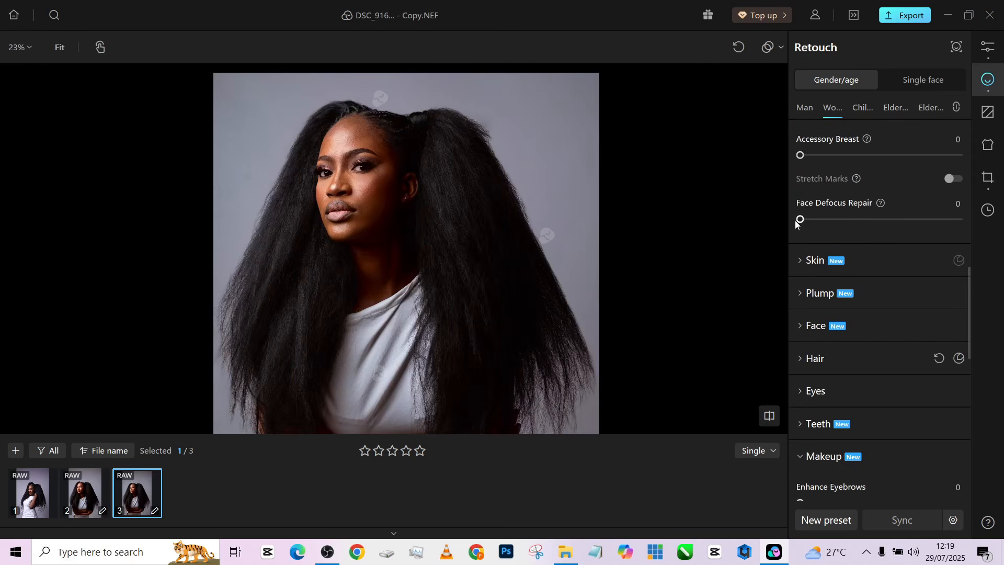
{"action": "scroll", "coordinate": [841, 277], "scroll_direction": "up", "scroll_amount": 10}
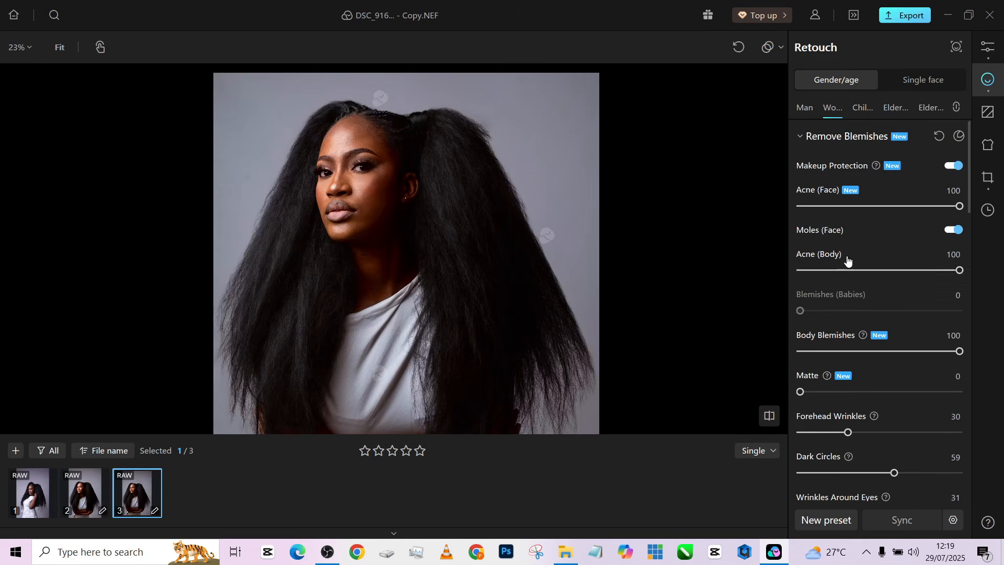
{"action": "left_click", "coordinate": [800, 137]}
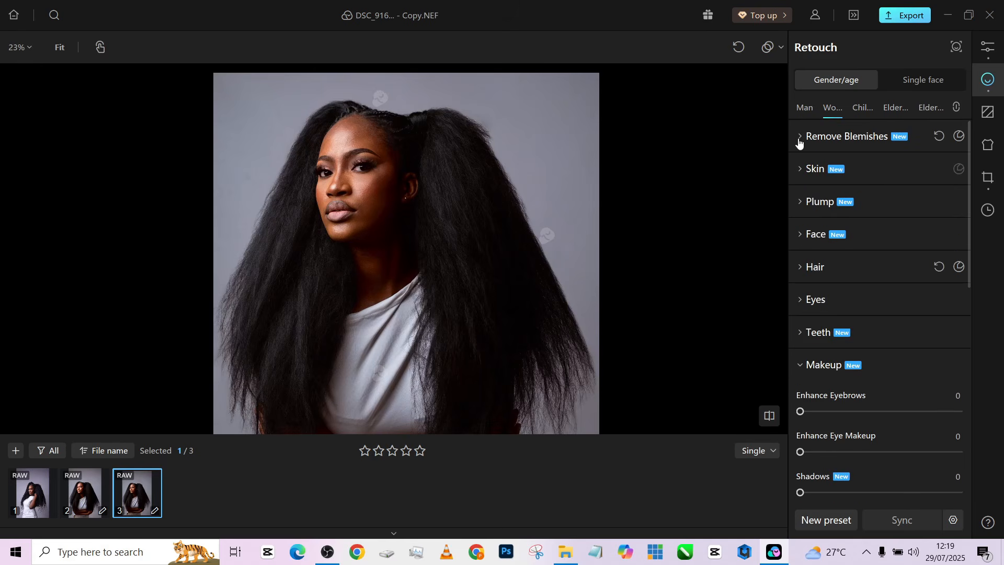
{"action": "left_click", "coordinate": [797, 171]}
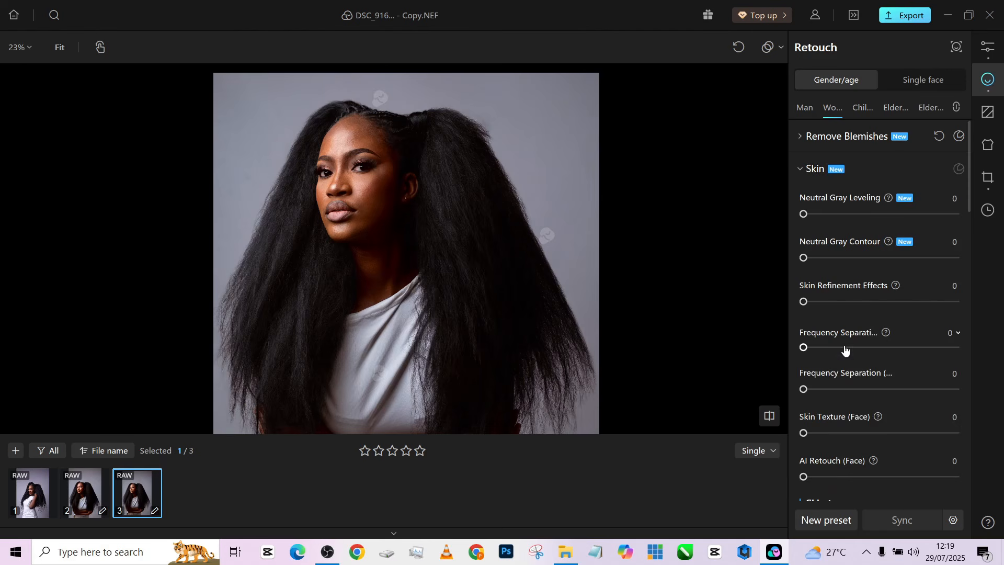
{"action": "left_click_drag", "start_coordinate": [846, 350], "coordinate": [910, 353]}
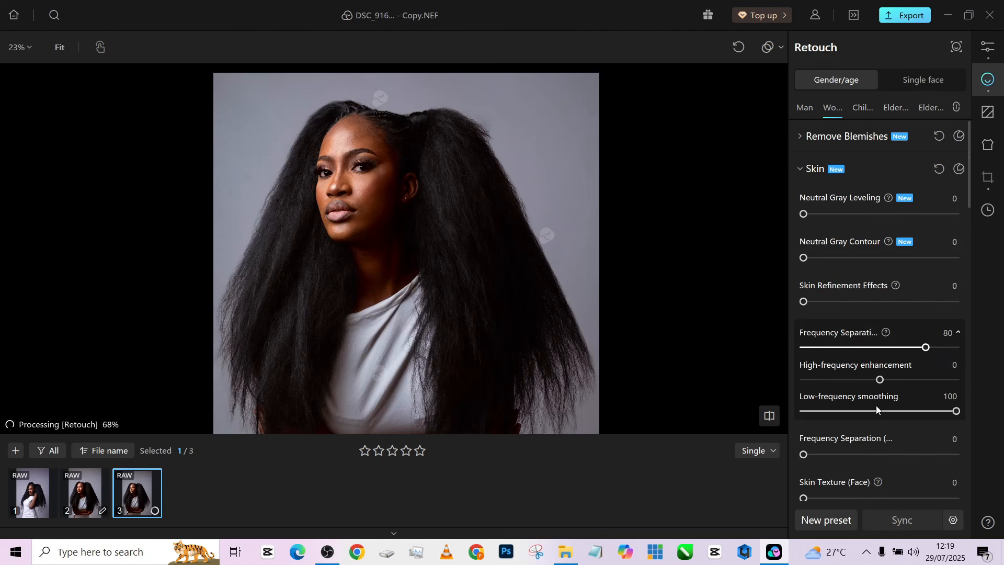
{"action": "scroll", "coordinate": [414, 205], "scroll_direction": "up", "scroll_amount": 4}
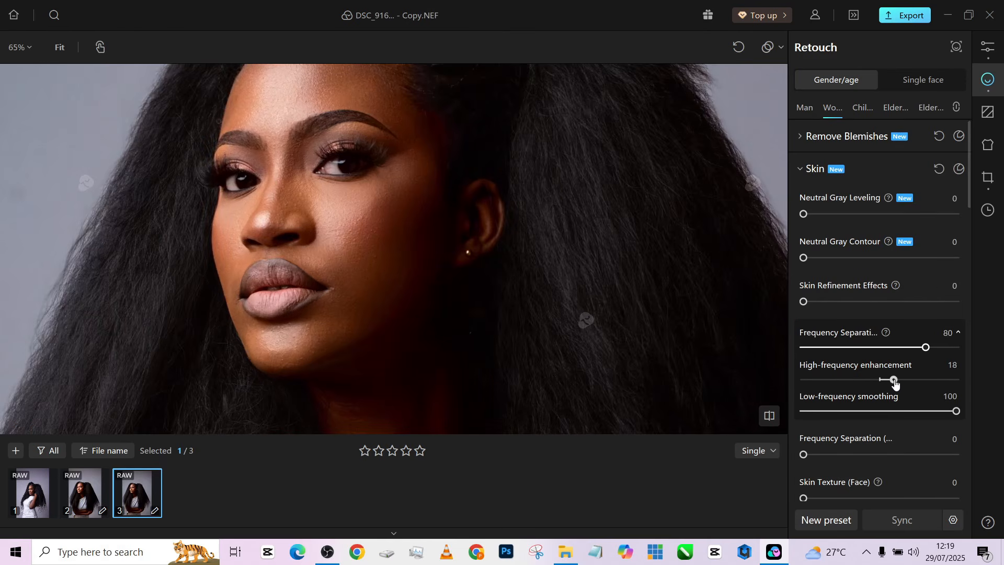
{"action": "left_click", "coordinate": [895, 384]}
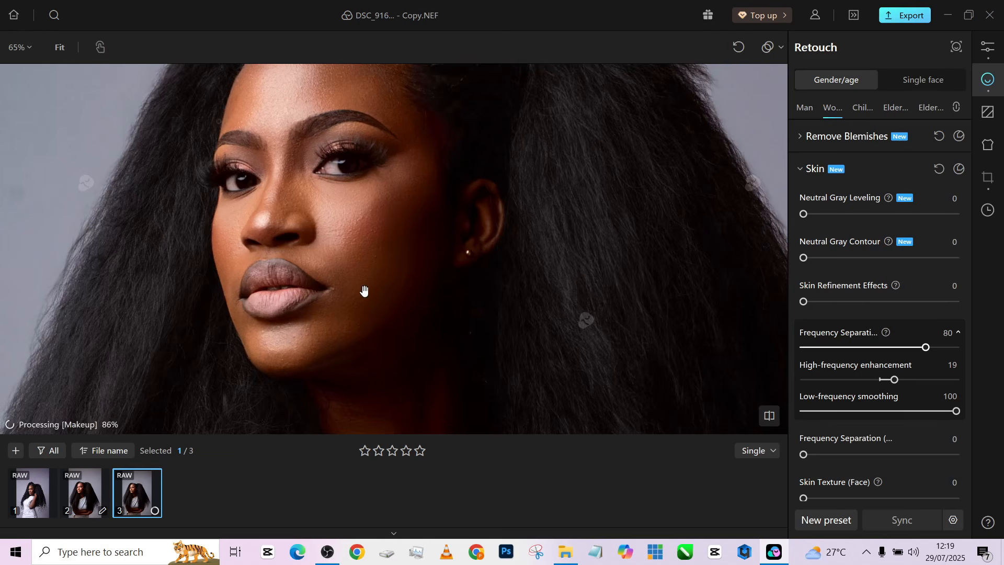
Step: Inspect the smoothing on the cheek and raise the first Frequency Separation strength to 94
{"action": "left_click_drag", "start_coordinate": [365, 291], "coordinate": [380, 317]}
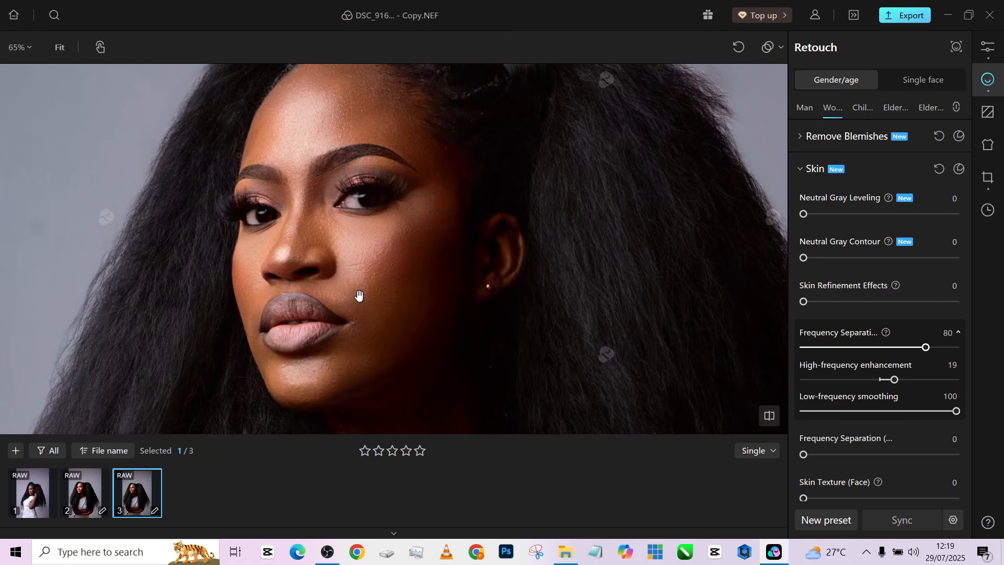
{"action": "scroll", "coordinate": [356, 260], "scroll_direction": "up", "scroll_amount": 2}
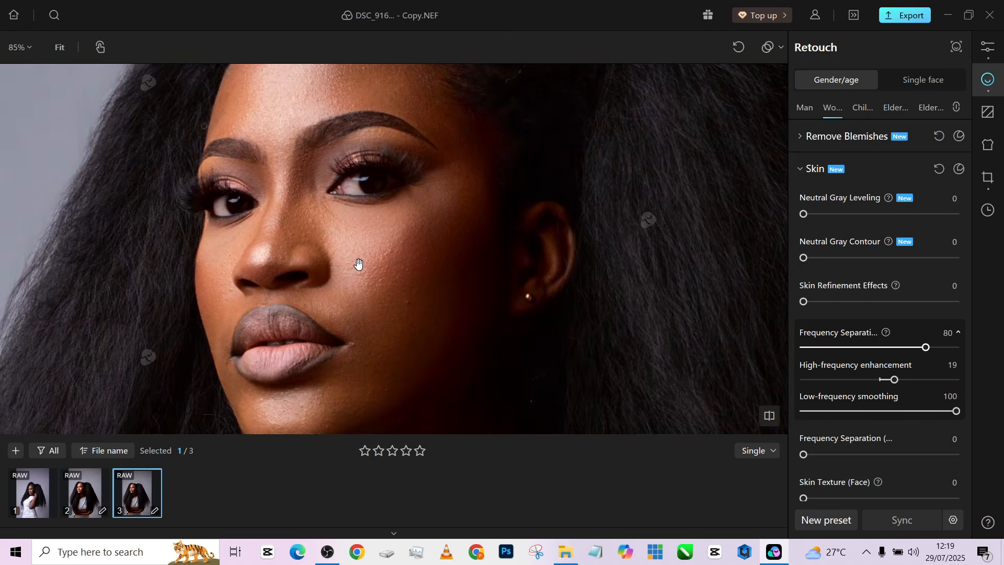
{"action": "scroll", "coordinate": [358, 264], "scroll_direction": "down", "scroll_amount": 3}
{"action": "scroll", "coordinate": [359, 263], "scroll_direction": "up", "scroll_amount": 1}
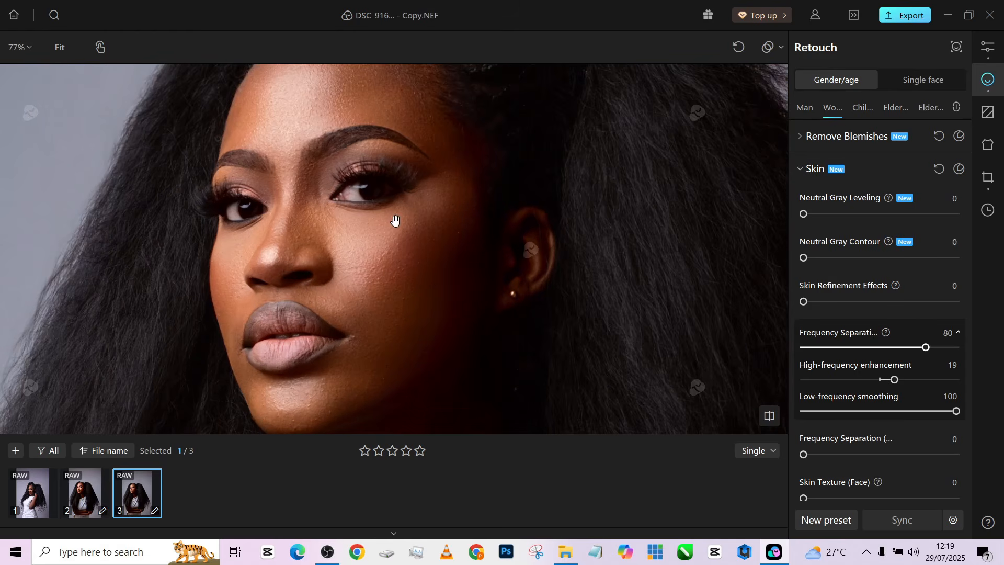
{"action": "left_click_drag", "start_coordinate": [403, 268], "coordinate": [350, 220]}
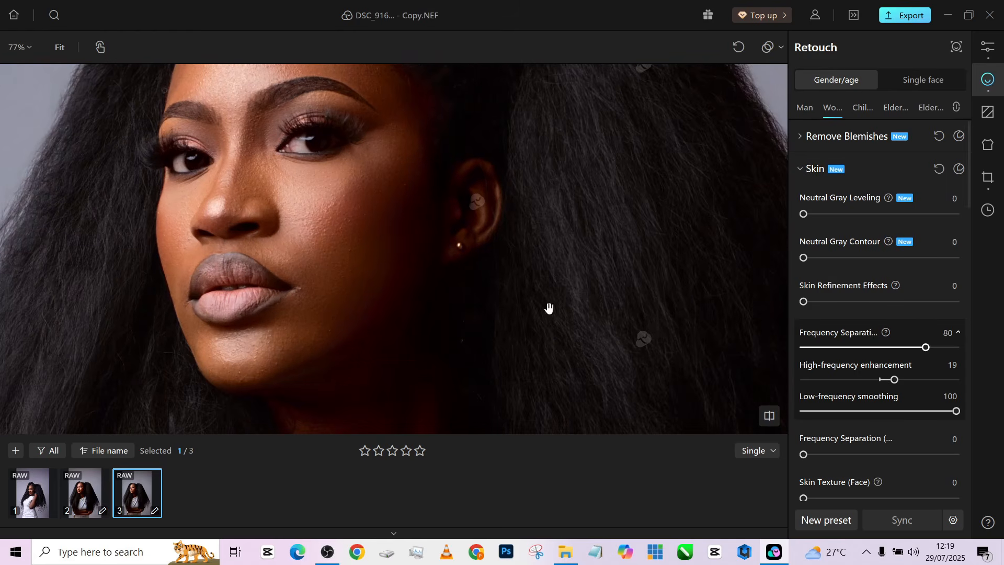
{"action": "left_click", "coordinate": [948, 348]}
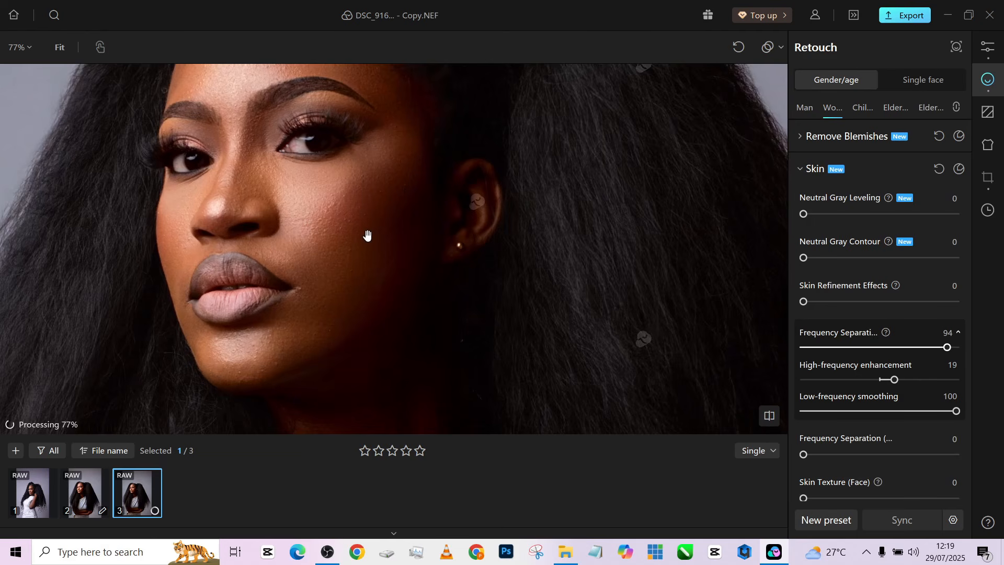
{"action": "left_click_drag", "start_coordinate": [345, 281], "coordinate": [368, 311]}
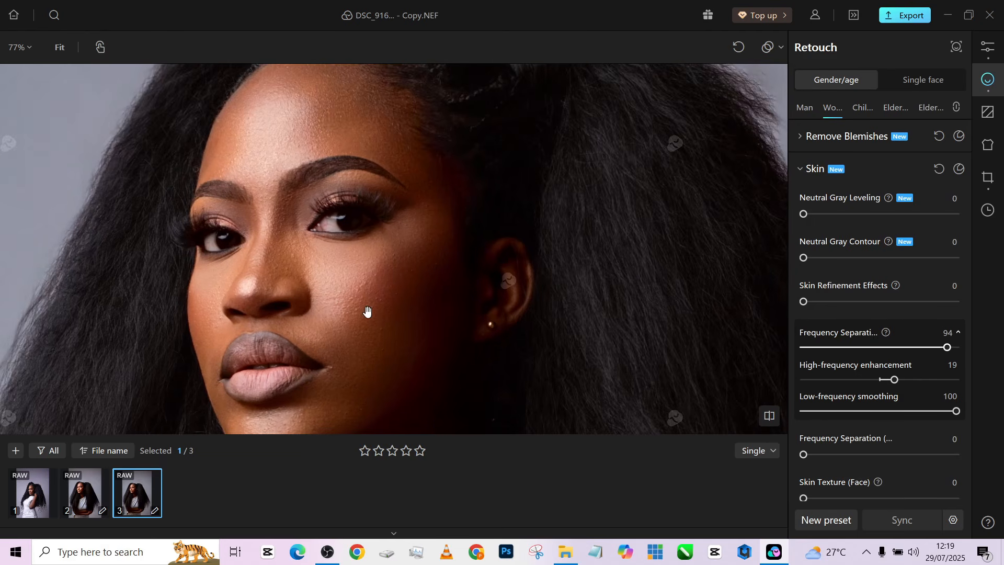
{"action": "scroll", "coordinate": [320, 173], "scroll_direction": "down", "scroll_amount": 2}
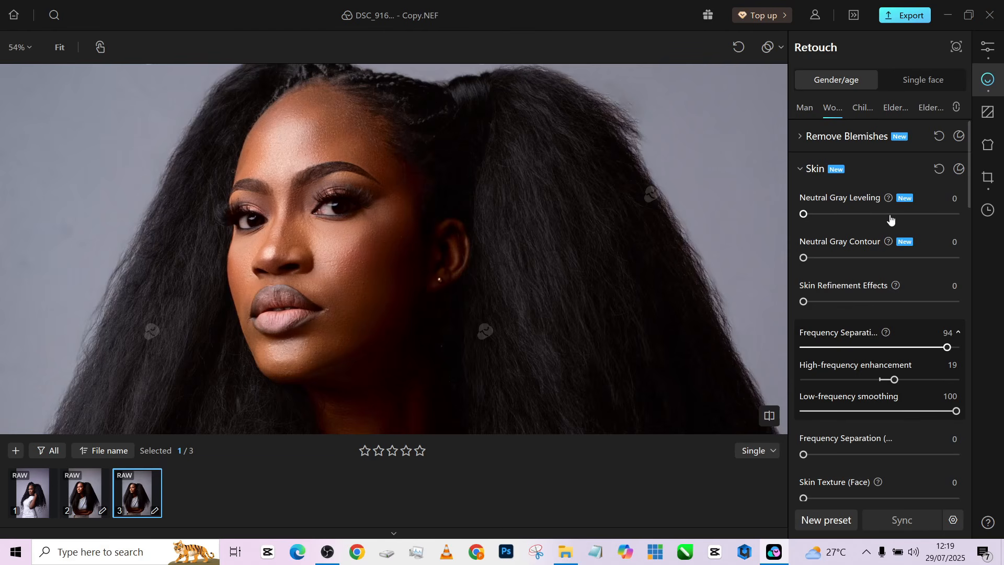
Step: Even out the skin with Neutral Gray Leveling at 87 and examine the face at several magnifications
{"action": "left_click_drag", "start_coordinate": [918, 214], "coordinate": [926, 214]}
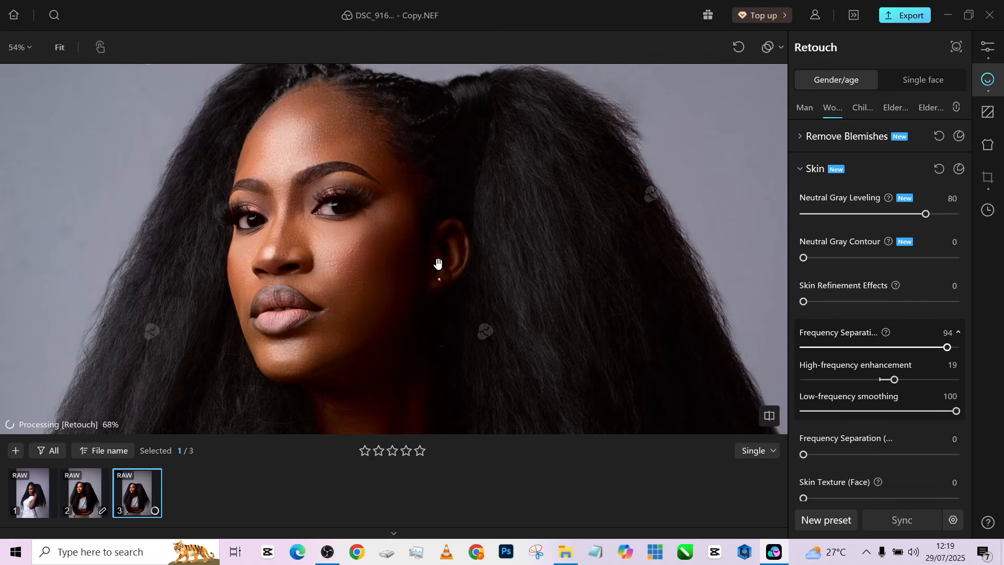
{"action": "scroll", "coordinate": [368, 263], "scroll_direction": "up", "scroll_amount": 1}
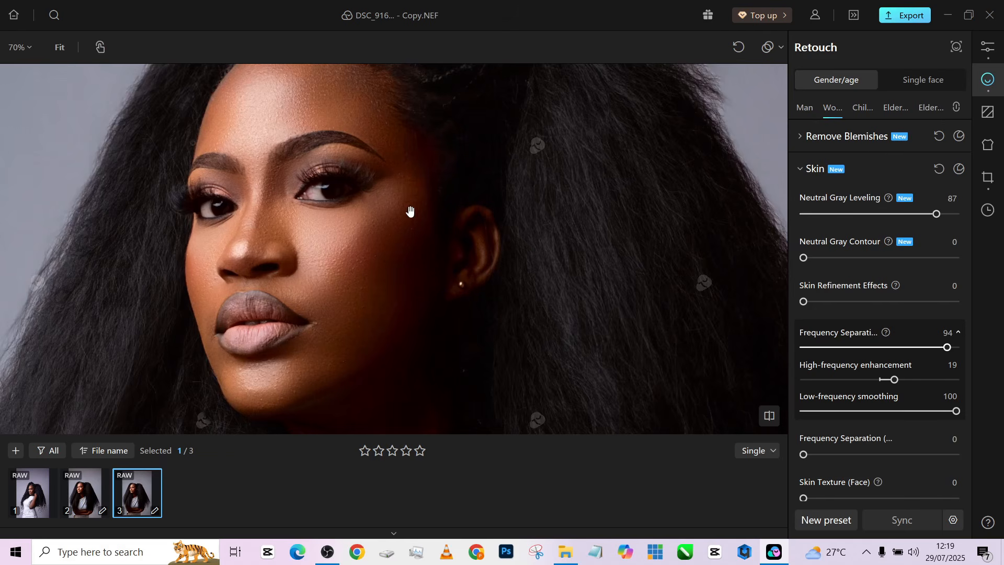
{"action": "scroll", "coordinate": [392, 212], "scroll_direction": "down", "scroll_amount": 3}
{"action": "scroll", "coordinate": [386, 221], "scroll_direction": "up", "scroll_amount": 1}
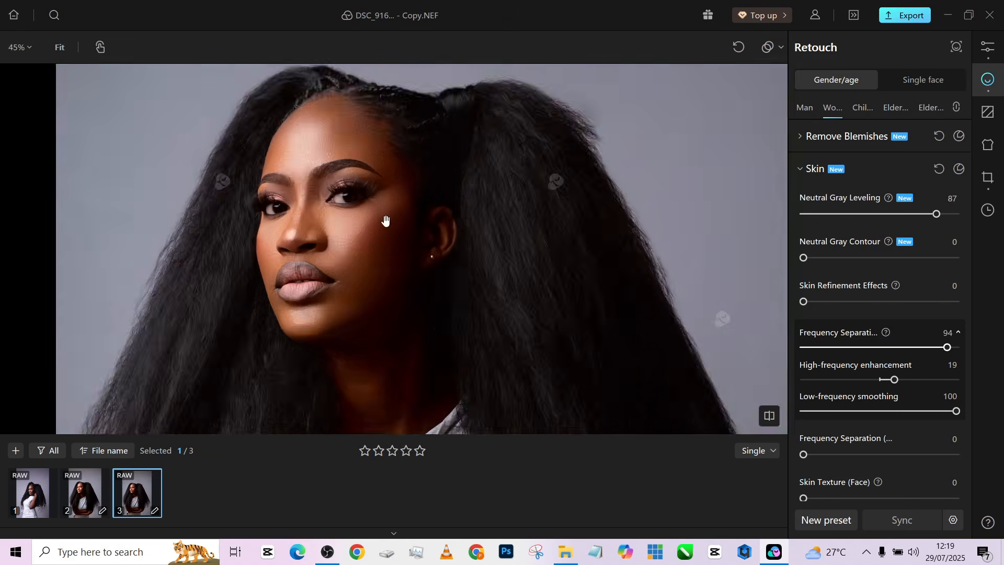
{"action": "scroll", "coordinate": [386, 221], "scroll_direction": "up", "scroll_amount": 1}
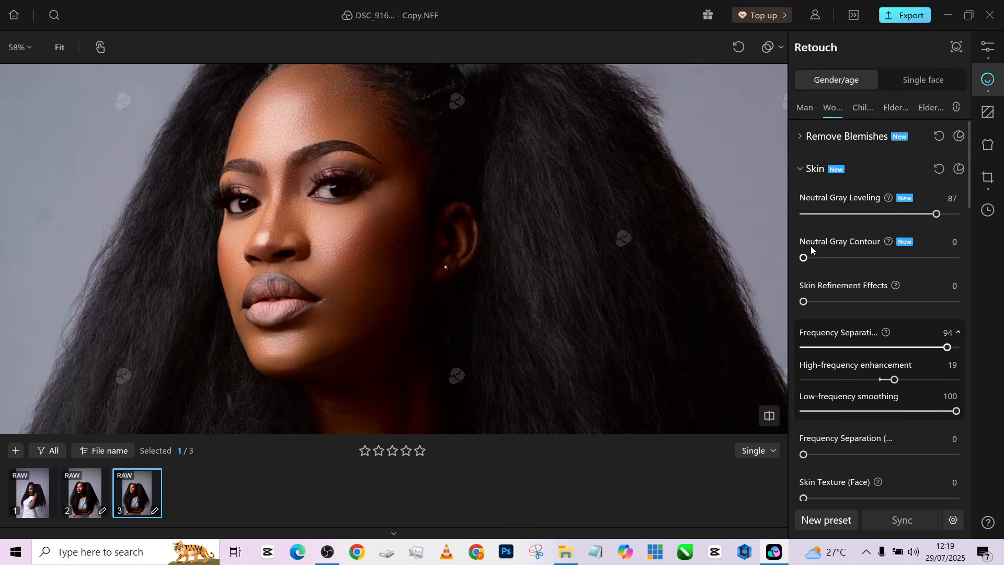
Step: Set Neutral Gray Contour to 80 and Skin Refinement Effects to 34
{"action": "left_click_drag", "start_coordinate": [819, 263], "coordinate": [911, 267]}
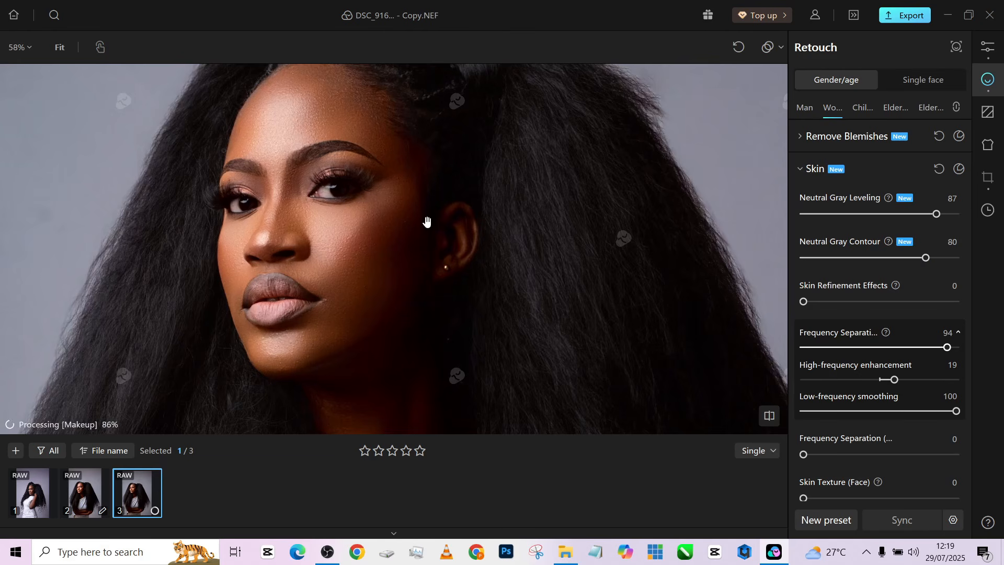
{"action": "scroll", "coordinate": [346, 100], "scroll_direction": "down", "scroll_amount": 1}
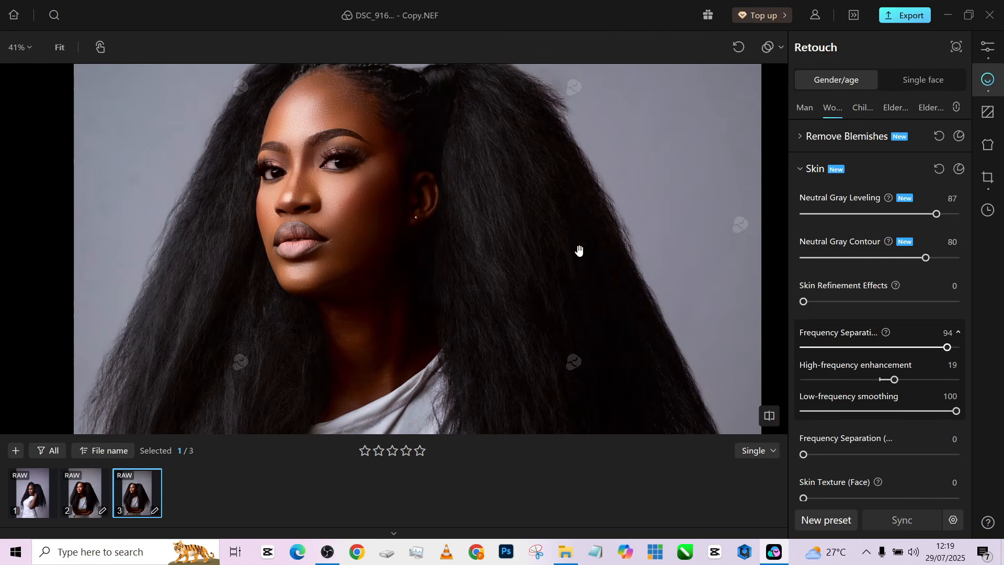
{"action": "left_click_drag", "start_coordinate": [803, 302], "coordinate": [856, 302]}
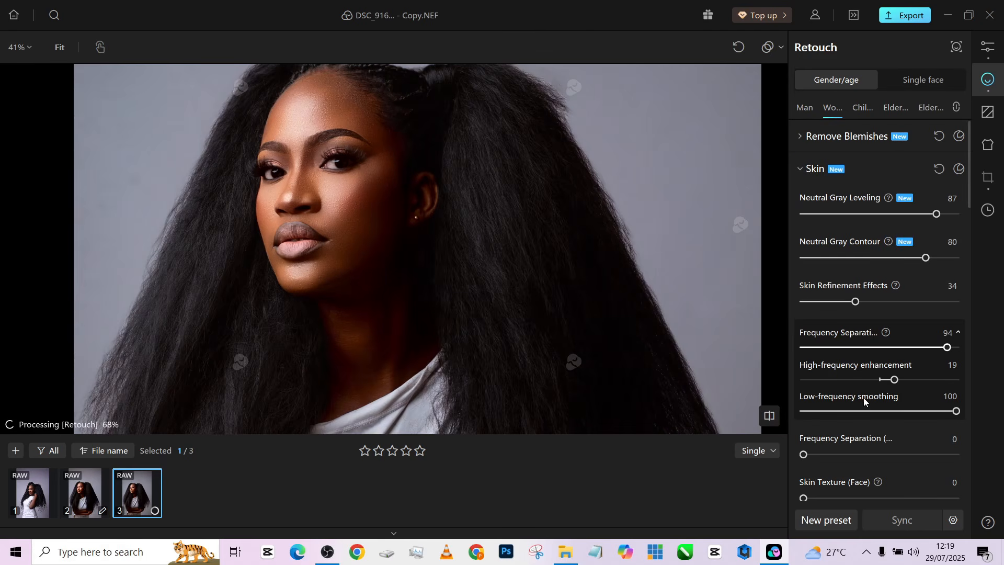
Step: Set Skin Texture (Face) to 81 and AI Retouch (Face) to 22
{"action": "scroll", "coordinate": [882, 436], "scroll_direction": "down", "scroll_amount": 1}
{"action": "scroll", "coordinate": [855, 458], "scroll_direction": "down", "scroll_amount": 2}
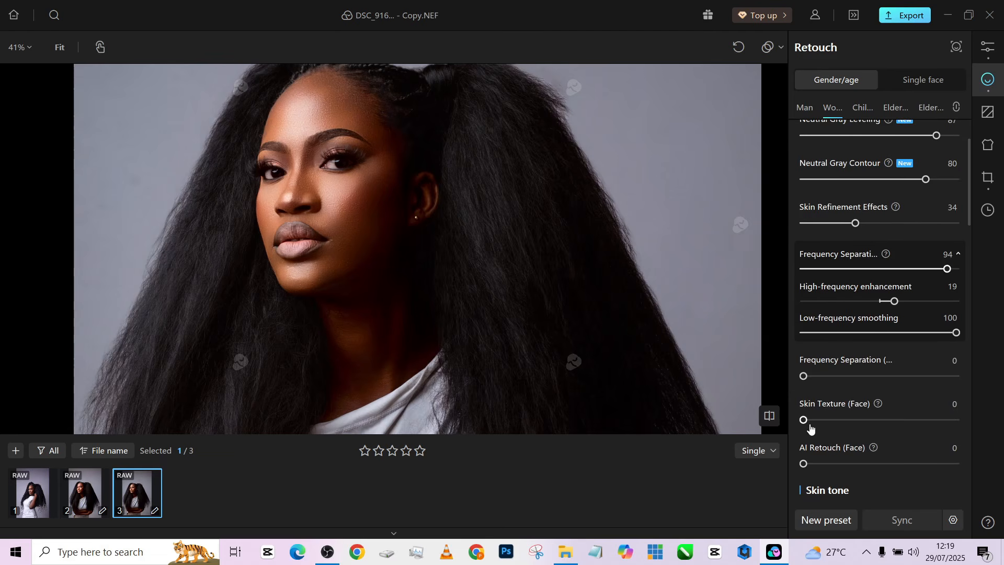
{"action": "left_click_drag", "start_coordinate": [805, 421], "coordinate": [915, 424]}
{"action": "left_click", "coordinate": [818, 464]}
{"action": "left_click_drag", "start_coordinate": [819, 465], "coordinate": [838, 464]}
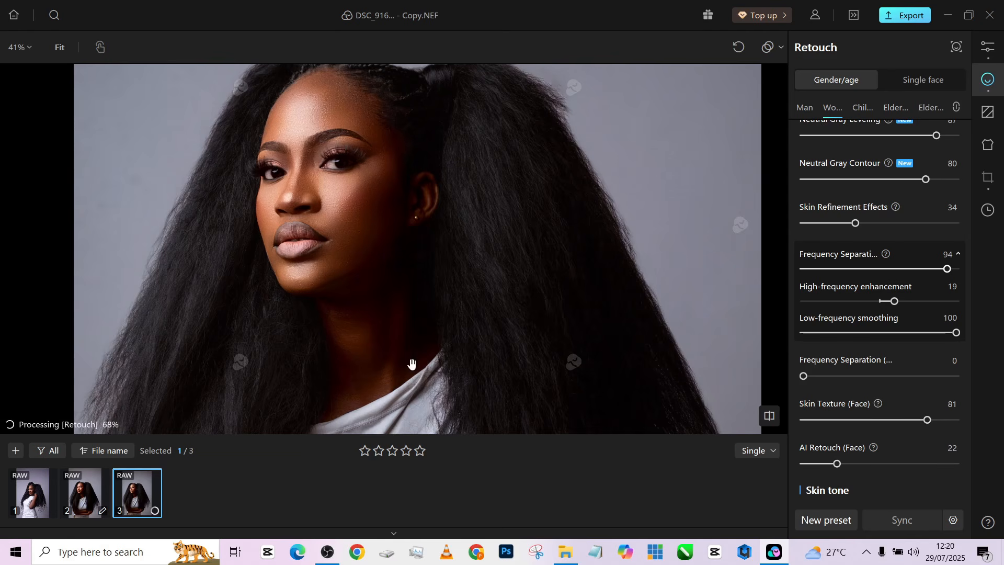
Step: Set the second Frequency Separation strength to 100 and inspect the skin on the arms and face
{"action": "scroll", "coordinate": [412, 363], "scroll_direction": "down", "scroll_amount": 8}
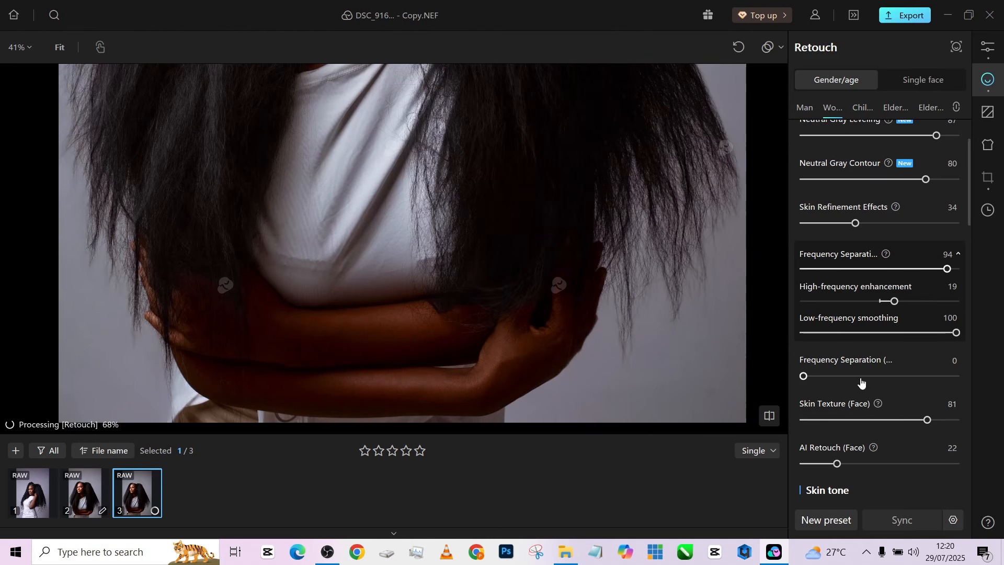
{"action": "scroll", "coordinate": [512, 433], "scroll_direction": "up", "scroll_amount": 8}
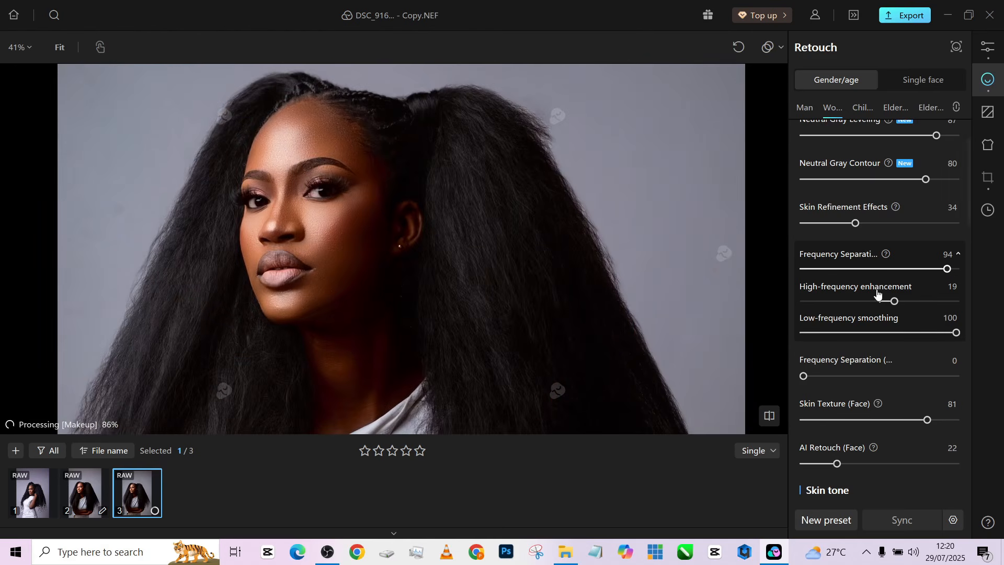
{"action": "left_click", "coordinate": [557, 238]}
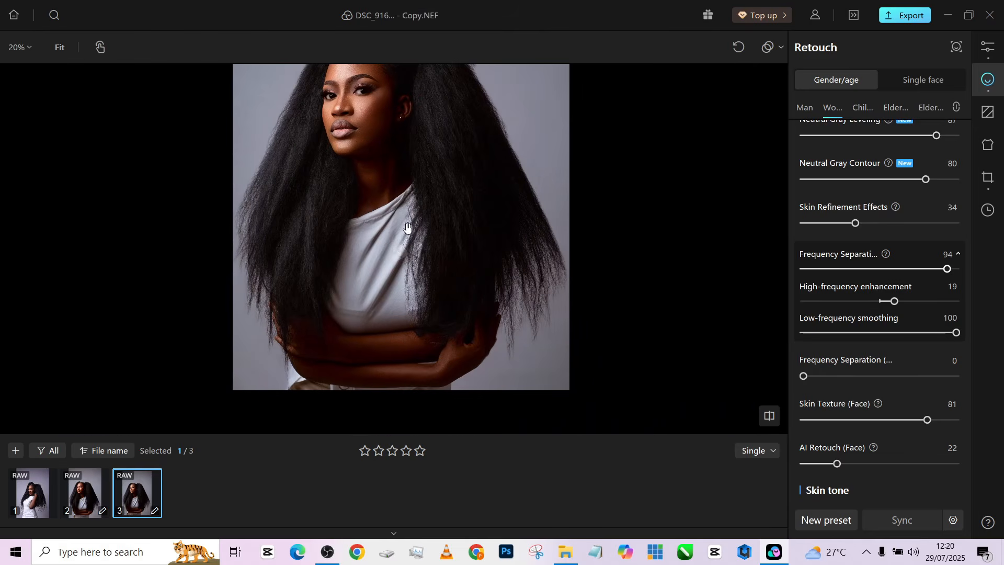
{"action": "left_click", "coordinate": [853, 377]}
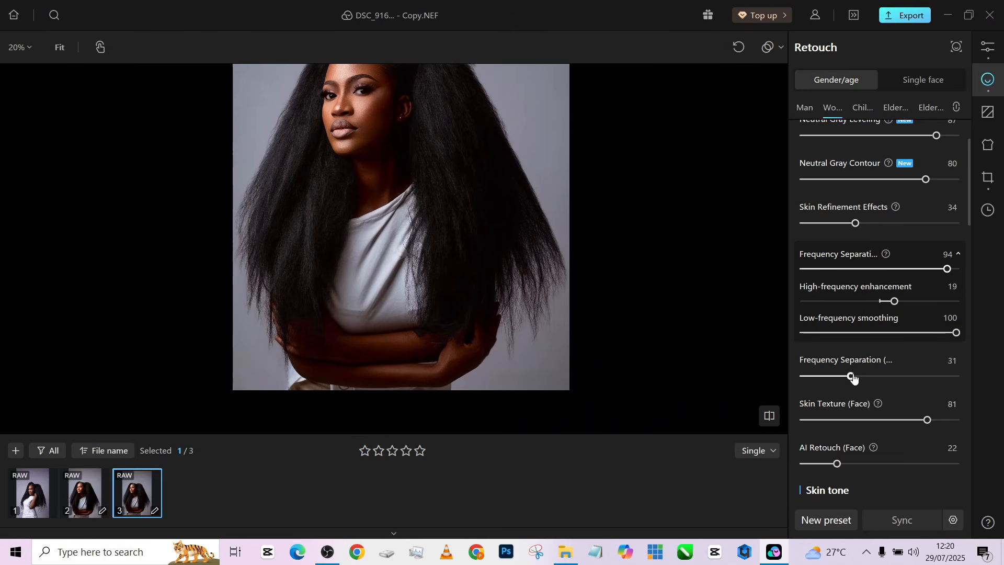
{"action": "left_click", "coordinate": [405, 366]}
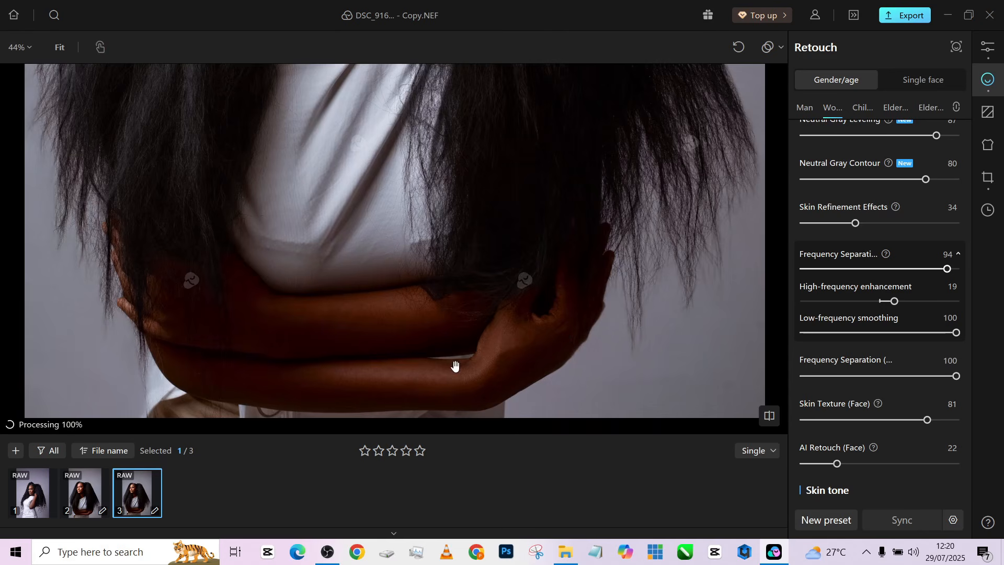
{"action": "left_click_drag", "start_coordinate": [330, 203], "coordinate": [324, 361]}
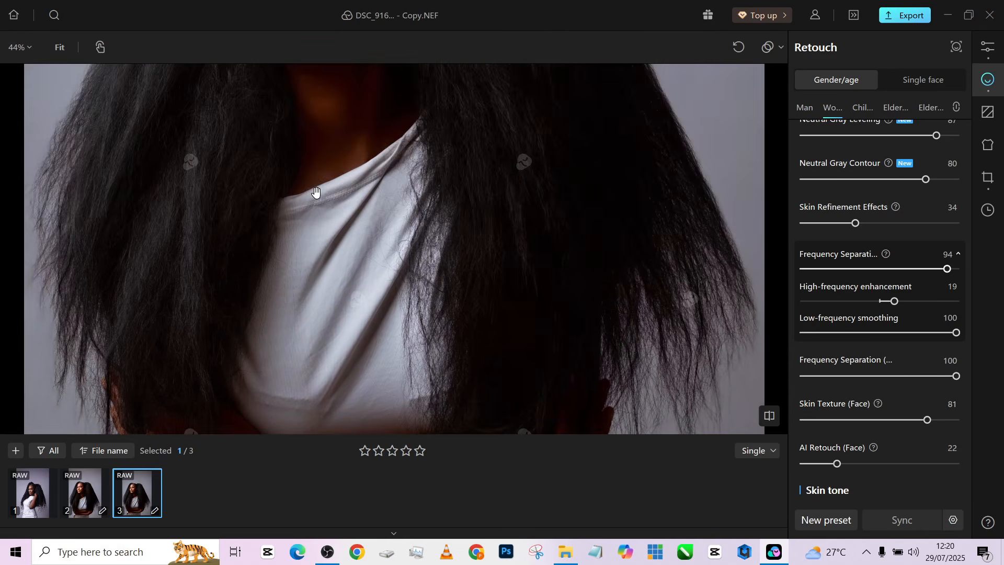
{"action": "scroll", "coordinate": [316, 193], "scroll_direction": "down", "scroll_amount": 3}
{"action": "left_click_drag", "start_coordinate": [361, 176], "coordinate": [352, 322]}
{"action": "scroll", "coordinate": [308, 164], "scroll_direction": "up", "scroll_amount": 2}
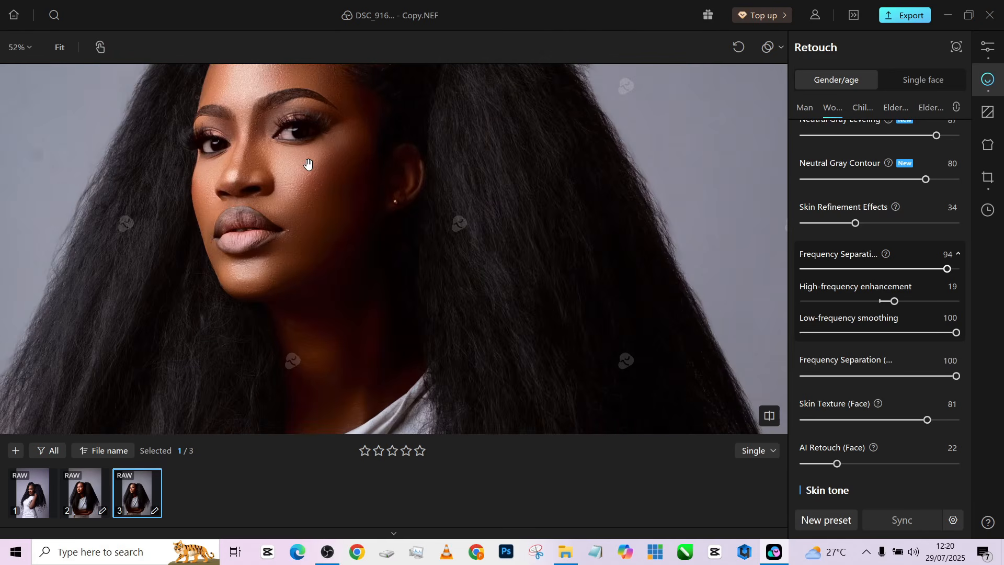
{"action": "scroll", "coordinate": [299, 150], "scroll_direction": "up", "scroll_amount": 3}
{"action": "left_click_drag", "start_coordinate": [298, 150], "coordinate": [365, 276]}
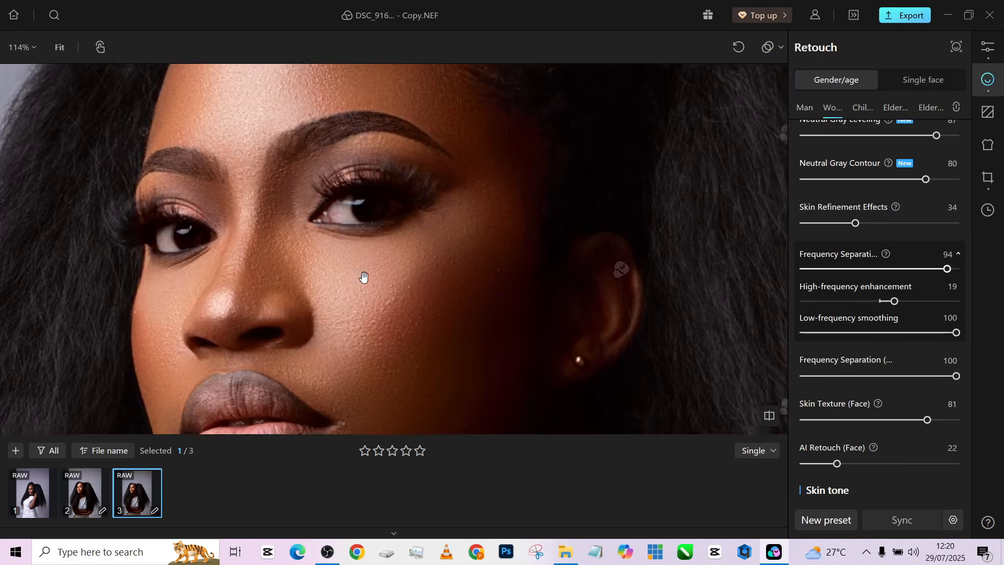
{"action": "scroll", "coordinate": [357, 254], "scroll_direction": "up", "scroll_amount": 3}
Step: Set the Redness correction for the eyes to 100
{"action": "scroll", "coordinate": [907, 408], "scroll_direction": "down", "scroll_amount": 8}
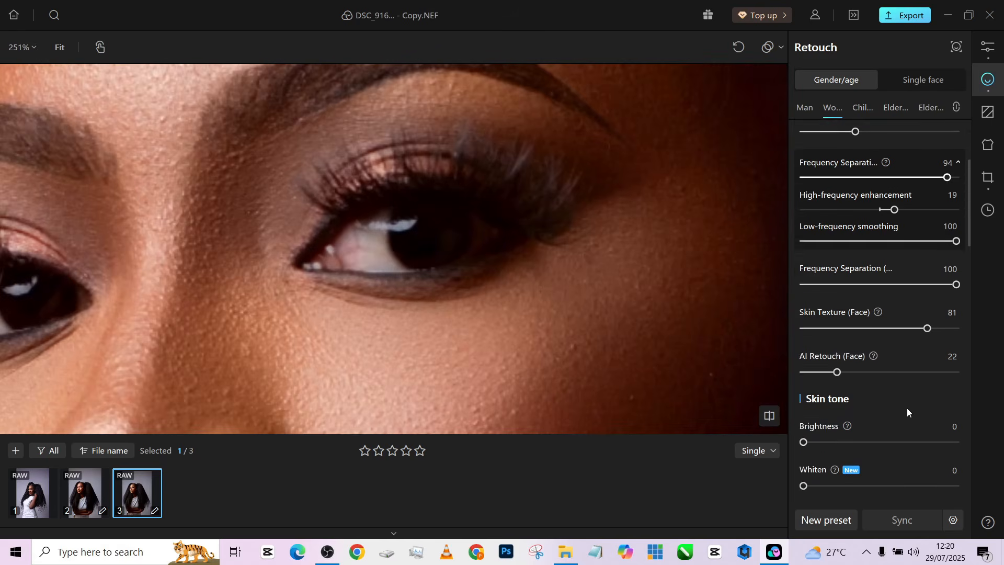
{"action": "scroll", "coordinate": [875, 382], "scroll_direction": "down", "scroll_amount": 5}
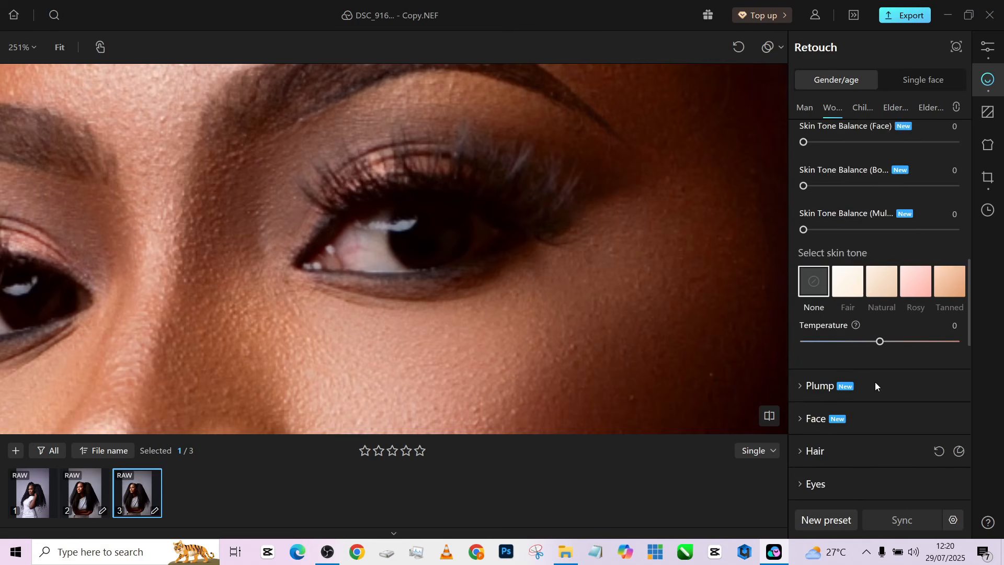
{"action": "left_click", "coordinate": [829, 366]}
{"action": "left_click_drag", "start_coordinate": [836, 382], "coordinate": [957, 376]}
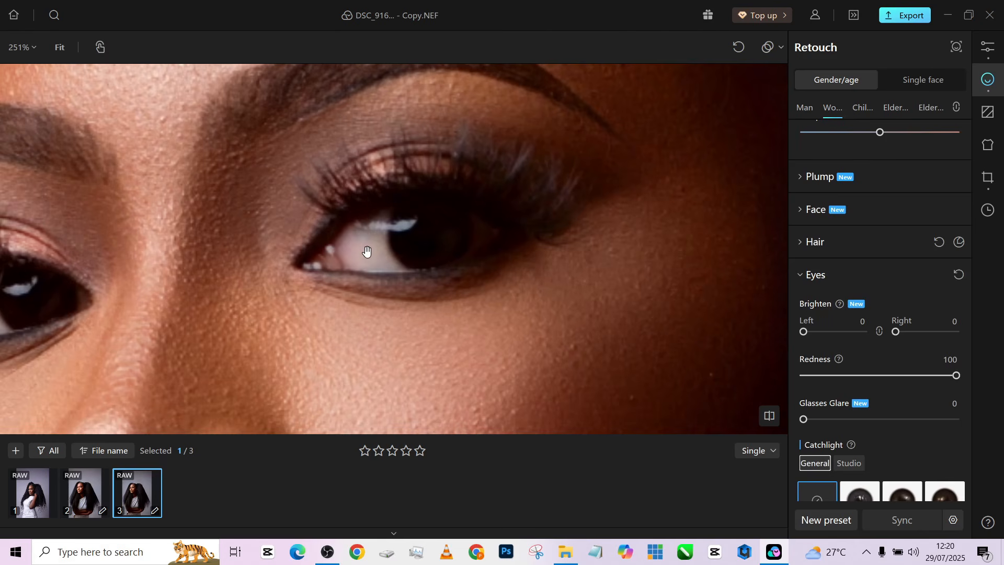
Step: Brighten the left and right eyes to 74 each
{"action": "left_click_drag", "start_coordinate": [343, 273], "coordinate": [648, 289]}
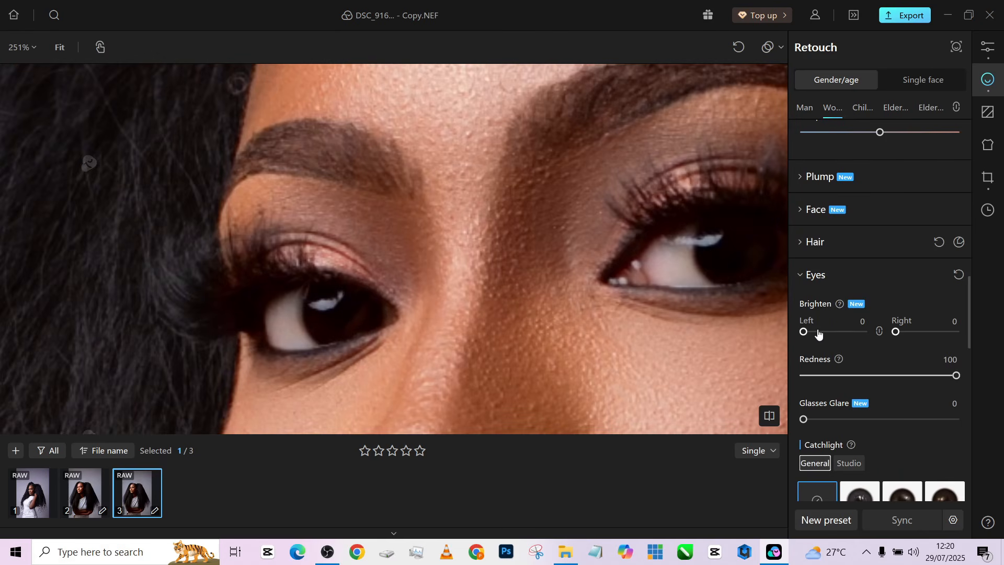
{"action": "left_click_drag", "start_coordinate": [819, 333], "coordinate": [849, 332]}
{"action": "scroll", "coordinate": [380, 189], "scroll_direction": "down", "scroll_amount": 5}
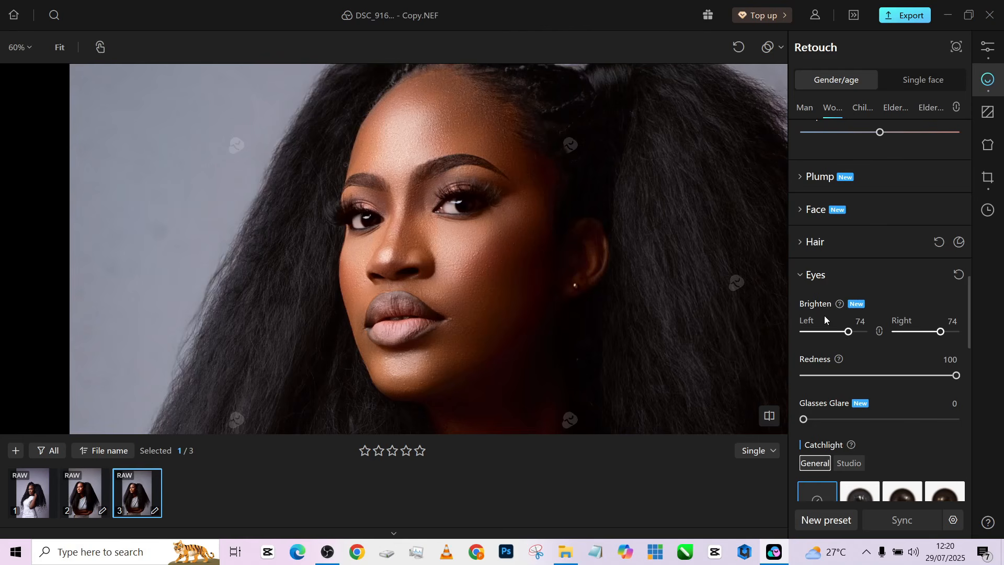
Step: Apply the Clarity catchlight from the General set to the eyes
{"action": "scroll", "coordinate": [885, 360], "scroll_direction": "down", "scroll_amount": 1}
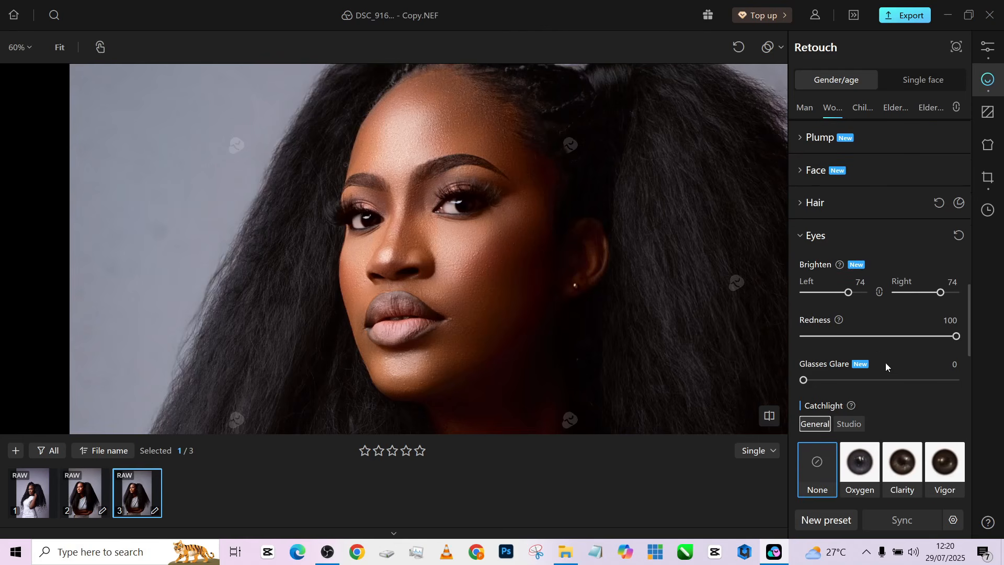
{"action": "scroll", "coordinate": [410, 137], "scroll_direction": "up", "scroll_amount": 2}
{"action": "scroll", "coordinate": [891, 444], "scroll_direction": "down", "scroll_amount": 1}
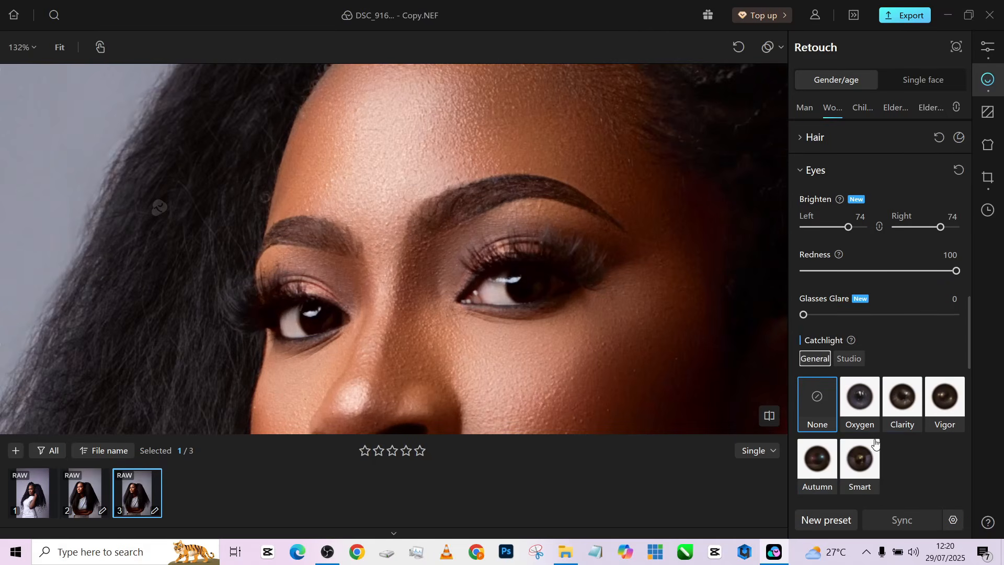
{"action": "left_click", "coordinate": [903, 406]}
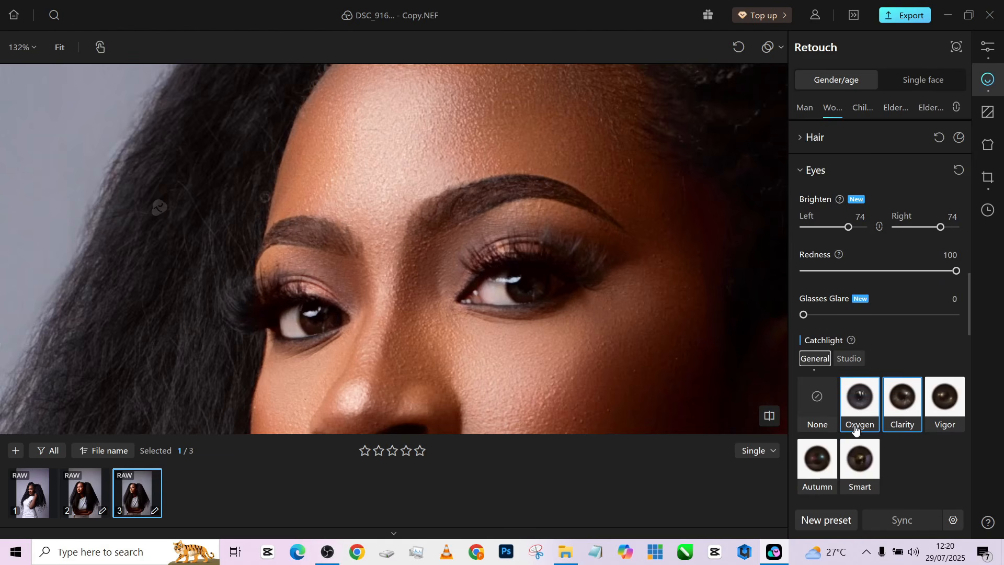
Step: Try stronger rotations for the catchlights and set Rotate to 44 for both eyes
{"action": "scroll", "coordinate": [859, 428], "scroll_direction": "down", "scroll_amount": 1}
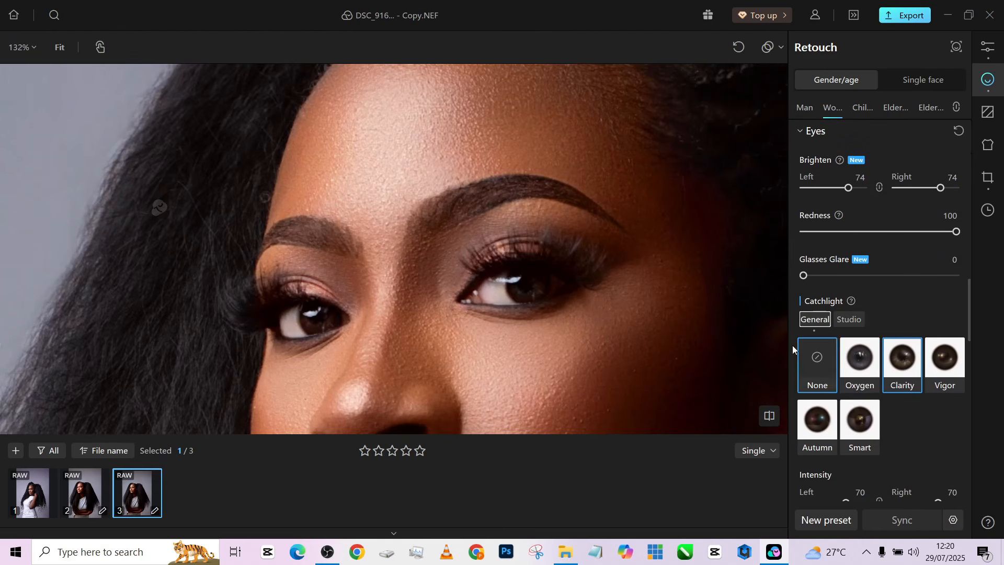
{"action": "scroll", "coordinate": [884, 417], "scroll_direction": "down", "scroll_amount": 3}
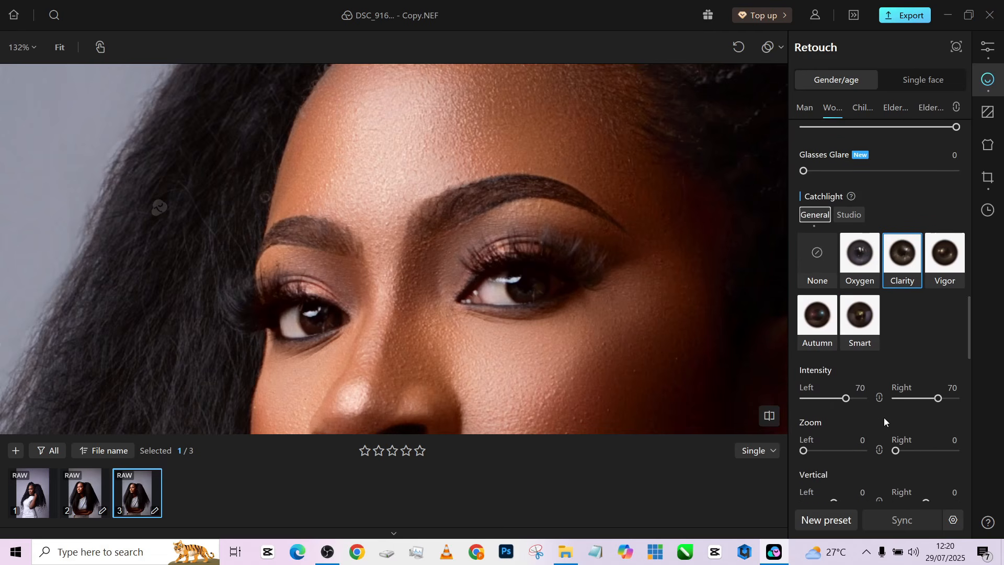
{"action": "scroll", "coordinate": [884, 418], "scroll_direction": "down", "scroll_amount": 2}
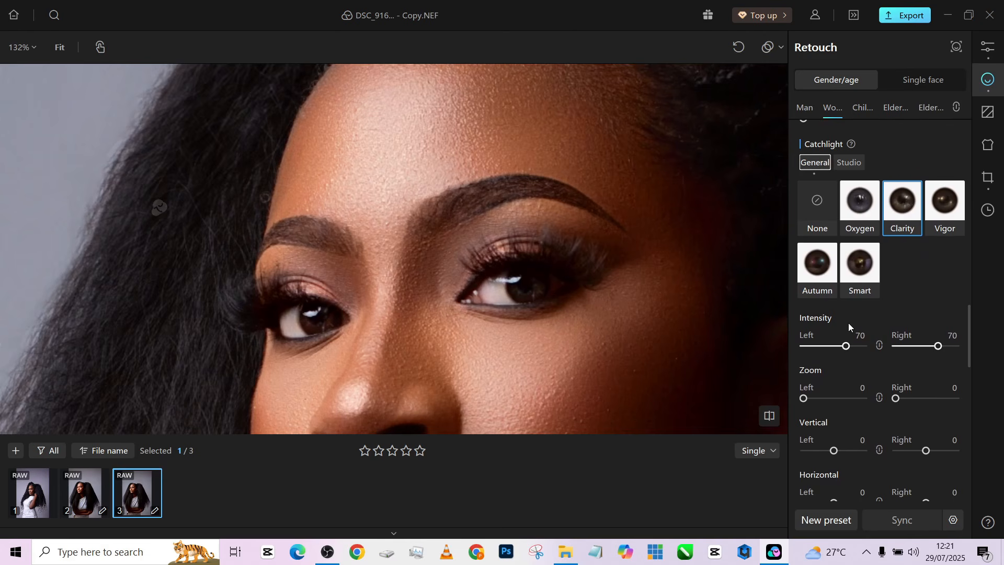
{"action": "scroll", "coordinate": [849, 322], "scroll_direction": "down", "scroll_amount": 2}
{"action": "scroll", "coordinate": [848, 322], "scroll_direction": "down", "scroll_amount": 1}
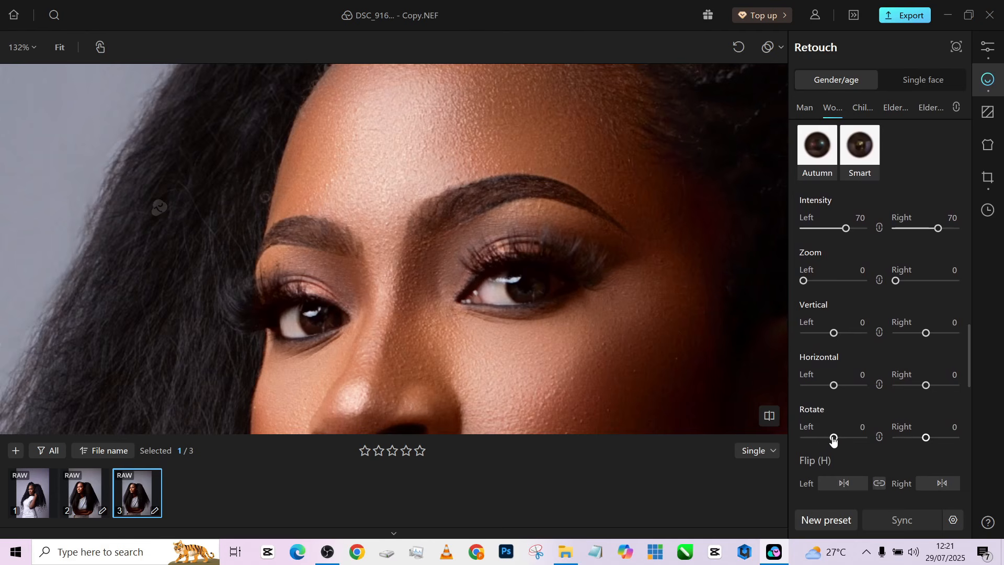
{"action": "left_click_drag", "start_coordinate": [834, 439], "coordinate": [858, 442]}
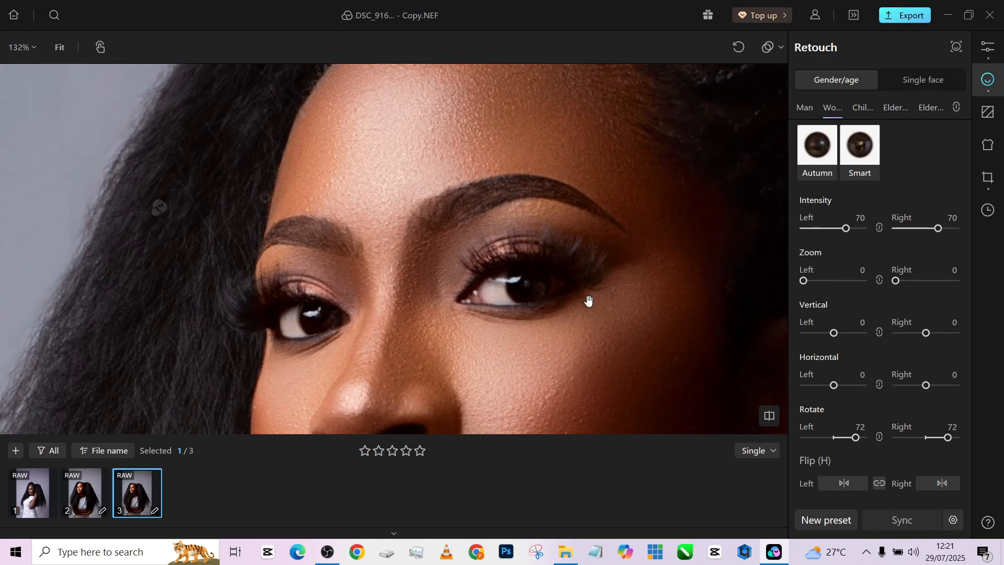
{"action": "left_click", "coordinate": [865, 439]}
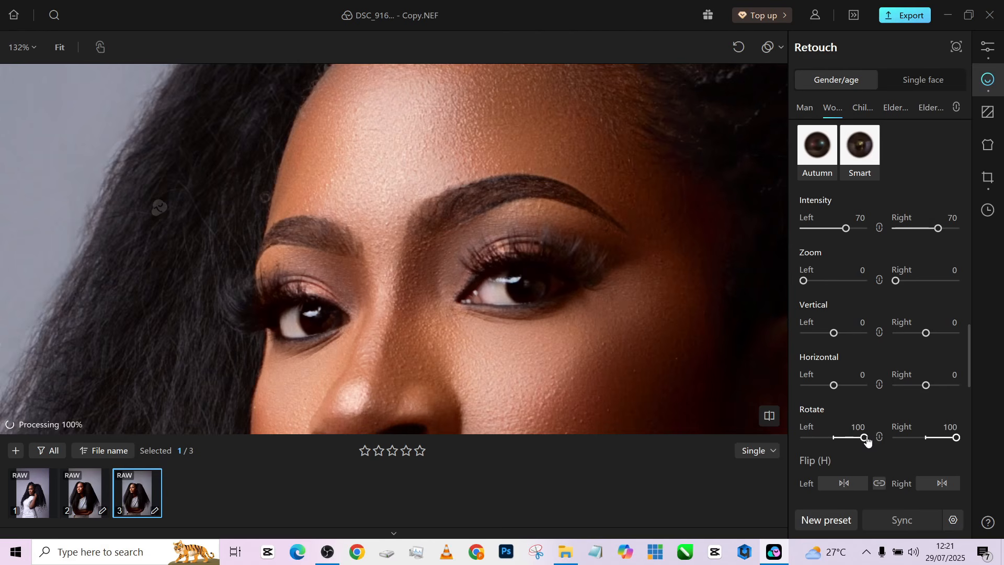
{"action": "left_click_drag", "start_coordinate": [866, 441], "coordinate": [848, 442]}
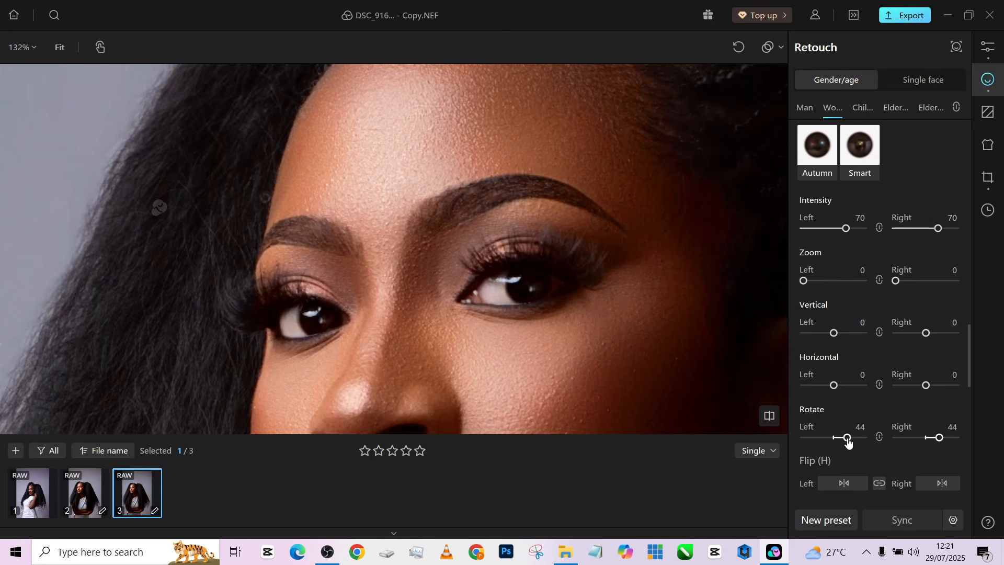
Step: Examine the retouched portrait at several magnifications, from the face down to the folded arms
{"action": "scroll", "coordinate": [556, 188], "scroll_direction": "down", "scroll_amount": 3}
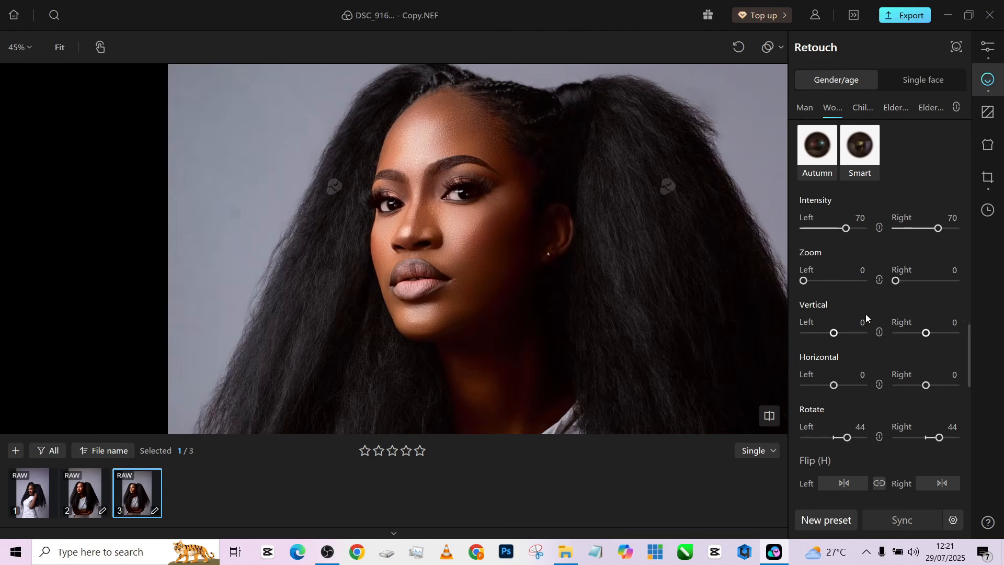
{"action": "scroll", "coordinate": [545, 229], "scroll_direction": "up", "scroll_amount": 4}
{"action": "scroll", "coordinate": [345, 96], "scroll_direction": "down", "scroll_amount": 3}
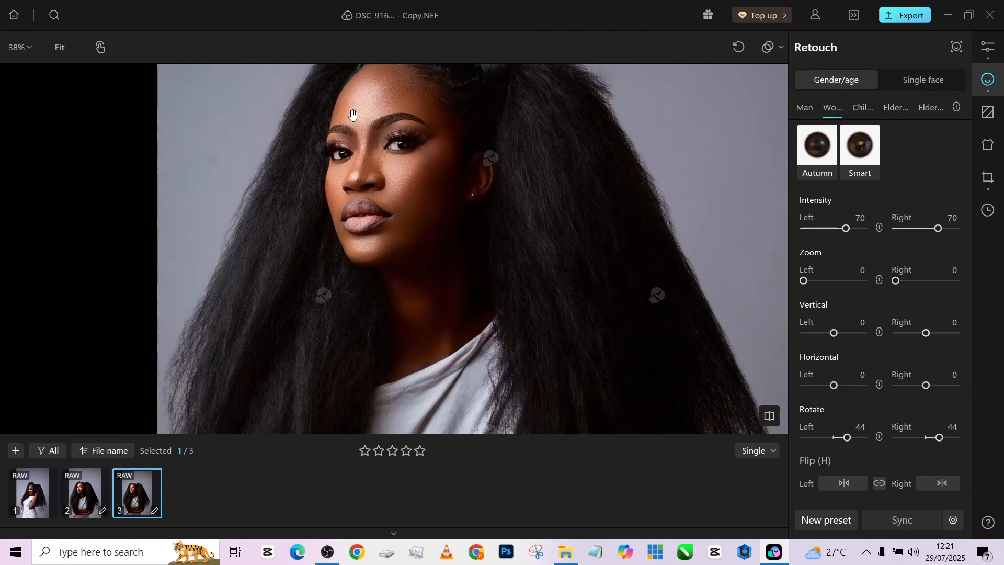
{"action": "left_click_drag", "start_coordinate": [387, 136], "coordinate": [416, 258]}
{"action": "scroll", "coordinate": [425, 164], "scroll_direction": "down", "scroll_amount": 4}
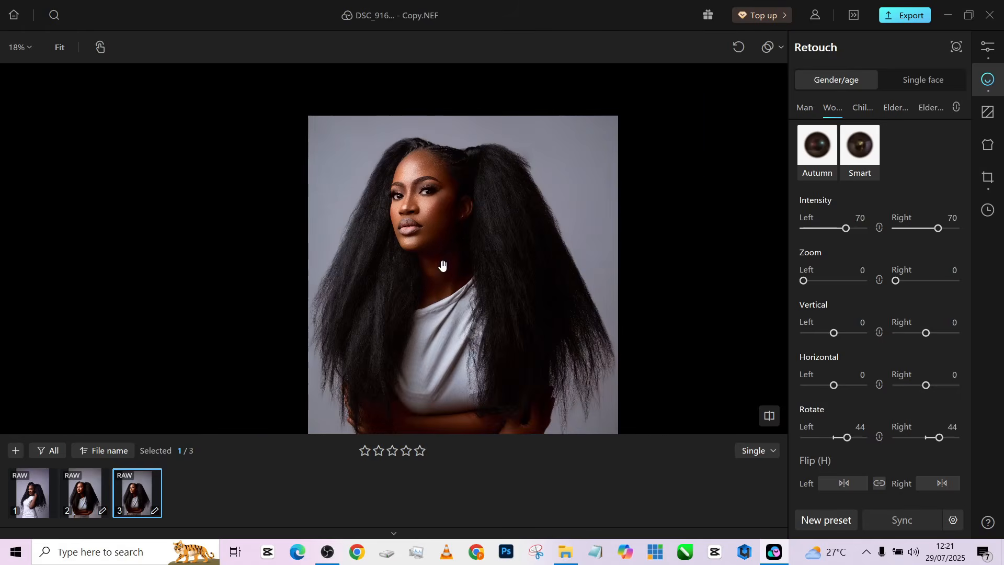
{"action": "scroll", "coordinate": [443, 293], "scroll_direction": "up", "scroll_amount": 3}
{"action": "left_click_drag", "start_coordinate": [454, 319], "coordinate": [450, 189]}
{"action": "scroll", "coordinate": [429, 291], "scroll_direction": "down", "scroll_amount": 2}
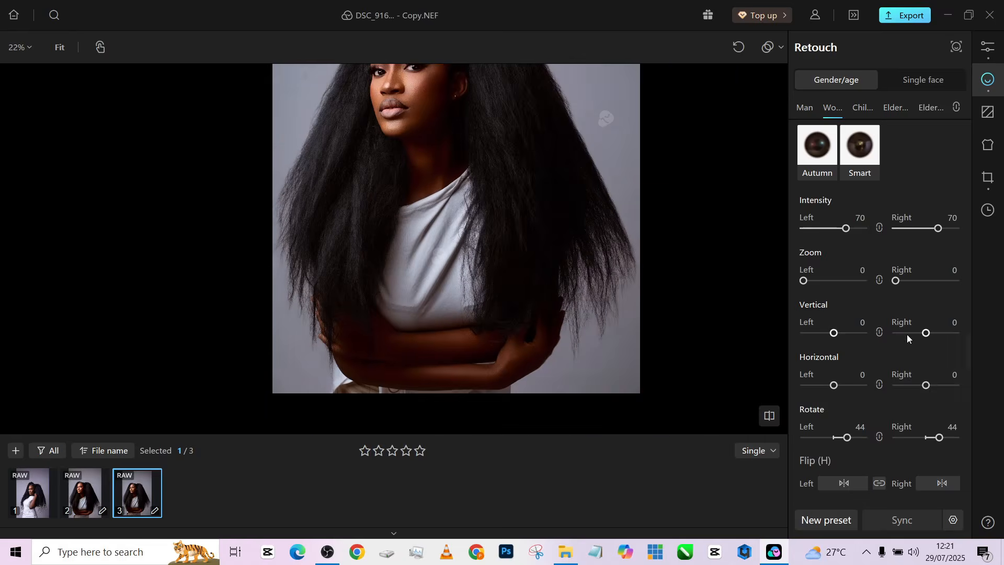
Step: Set Skin Tone Balance (Mul...) to 17 and check the skin color across the whole portrait
{"action": "scroll", "coordinate": [911, 307], "scroll_direction": "up", "scroll_amount": 6}
{"action": "scroll", "coordinate": [911, 311], "scroll_direction": "up", "scroll_amount": 3}
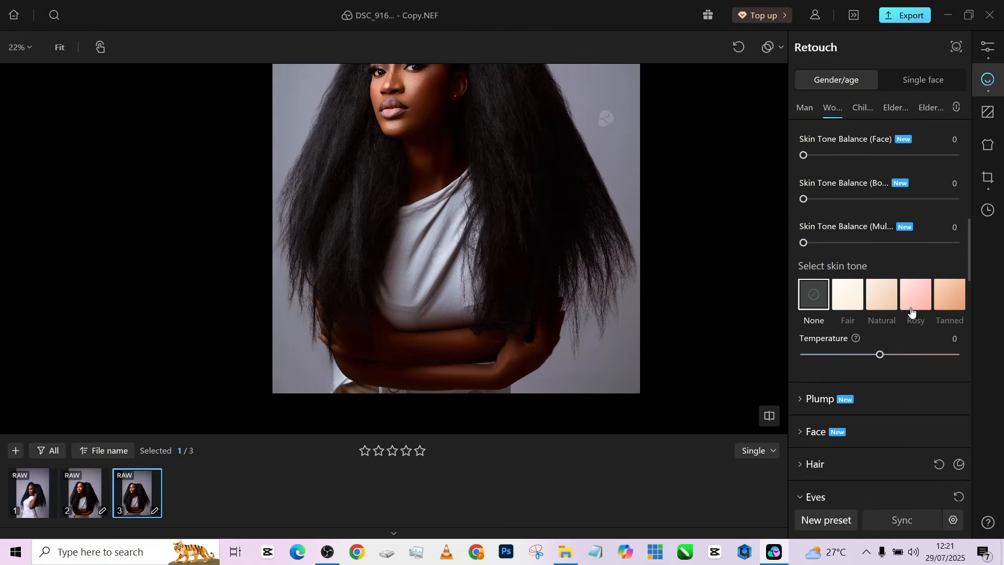
{"action": "scroll", "coordinate": [824, 209], "scroll_direction": "up", "scroll_amount": 2}
{"action": "scroll", "coordinate": [466, 233], "scroll_direction": "up", "scroll_amount": 1}
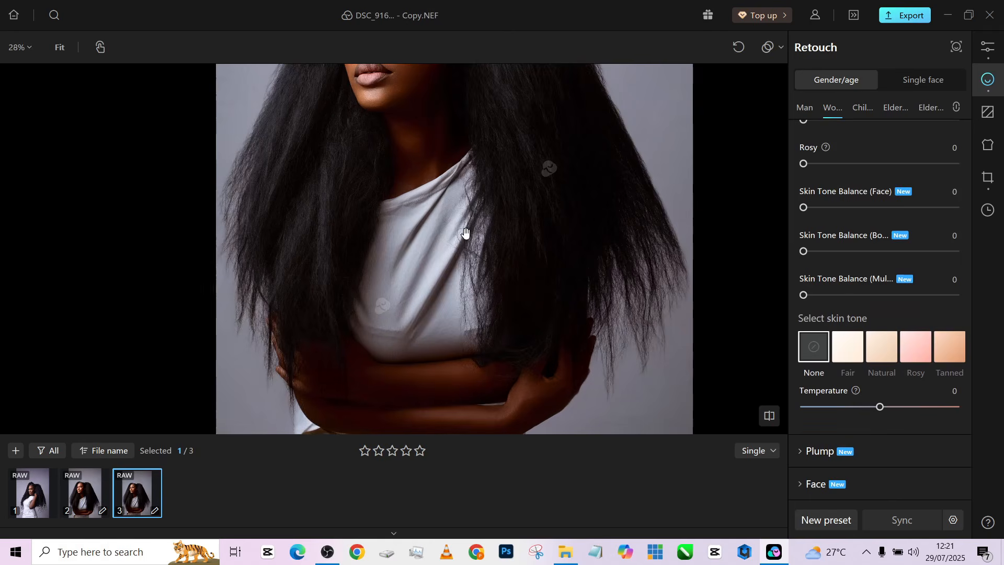
{"action": "left_click", "coordinate": [829, 296]}
{"action": "scroll", "coordinate": [480, 282], "scroll_direction": "down", "scroll_amount": 2}
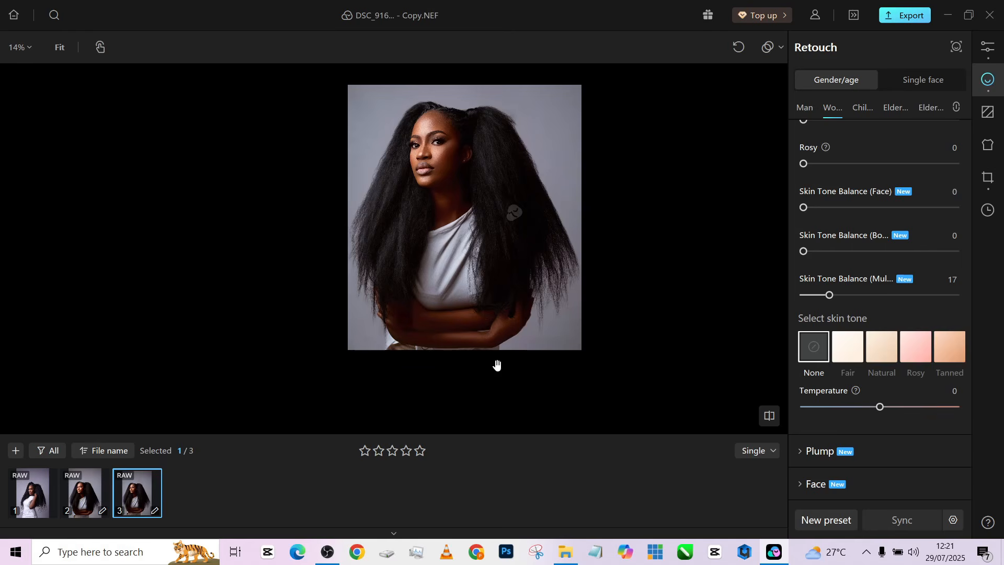
{"action": "scroll", "coordinate": [440, 157], "scroll_direction": "up", "scroll_amount": 2}
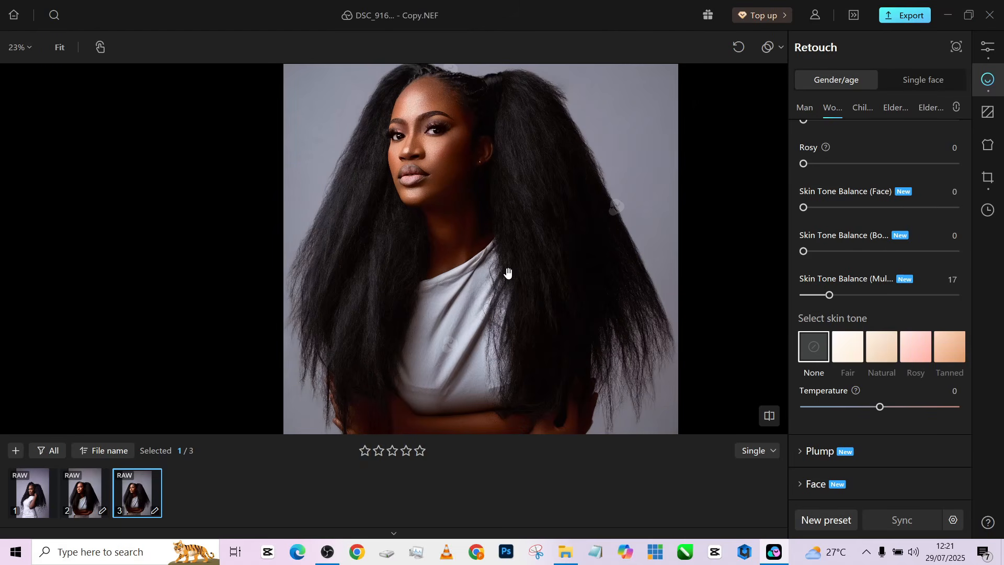
{"action": "scroll", "coordinate": [473, 224], "scroll_direction": "down", "scroll_amount": 2}
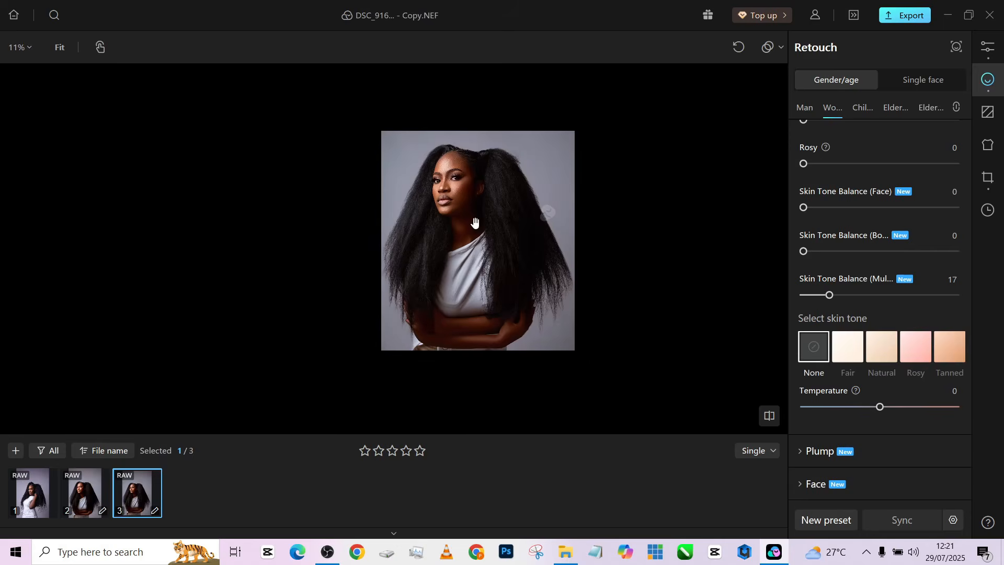
{"action": "scroll", "coordinate": [480, 187], "scroll_direction": "up", "scroll_amount": 1}
Step: Set Enhance Eye Makeup to 100 for the woman's face
{"action": "scroll", "coordinate": [890, 445], "scroll_direction": "down", "scroll_amount": 3}
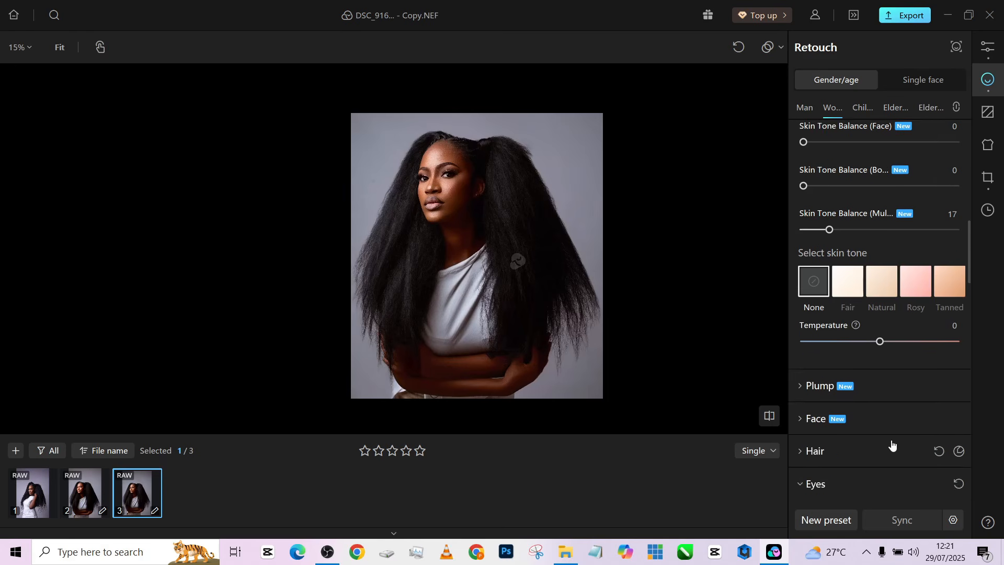
{"action": "scroll", "coordinate": [893, 444], "scroll_direction": "down", "scroll_amount": 2}
{"action": "left_click", "coordinate": [802, 315]}
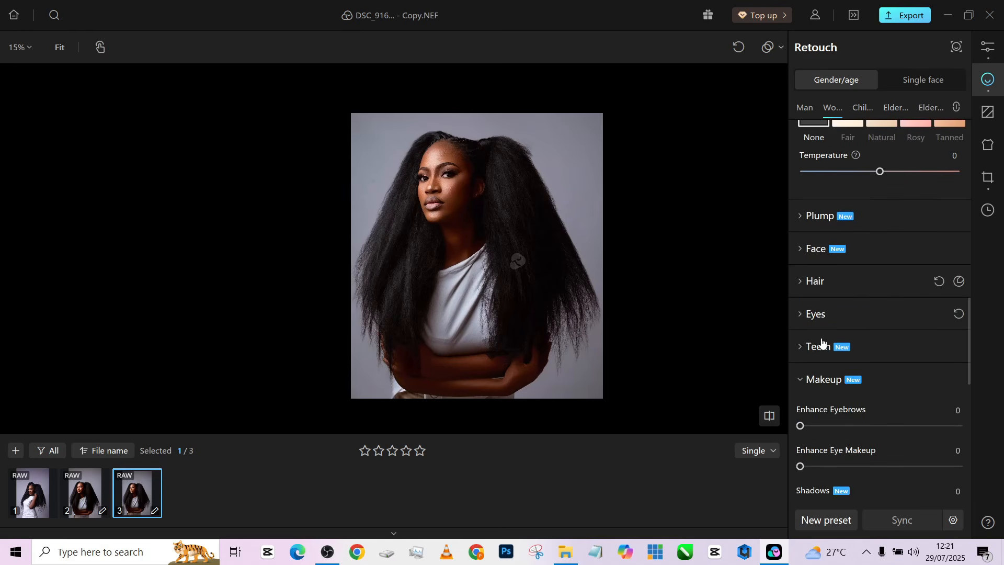
{"action": "scroll", "coordinate": [852, 411], "scroll_direction": "down", "scroll_amount": 1}
{"action": "scroll", "coordinate": [826, 313], "scroll_direction": "down", "scroll_amount": 2}
{"action": "scroll", "coordinate": [477, 216], "scroll_direction": "up", "scroll_amount": 5}
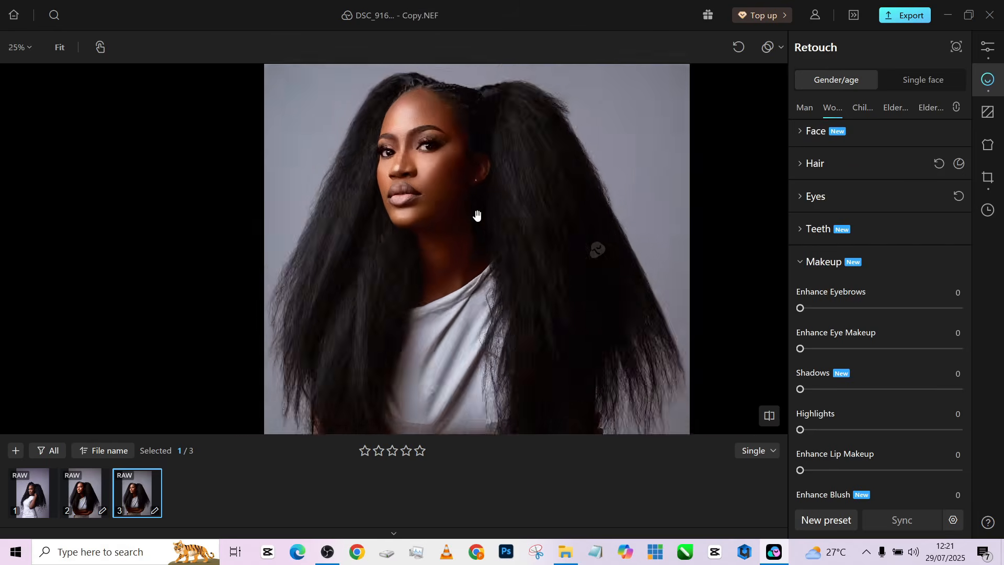
{"action": "left_click_drag", "start_coordinate": [363, 156], "coordinate": [399, 284]}
{"action": "scroll", "coordinate": [413, 203], "scroll_direction": "up", "scroll_amount": 1}
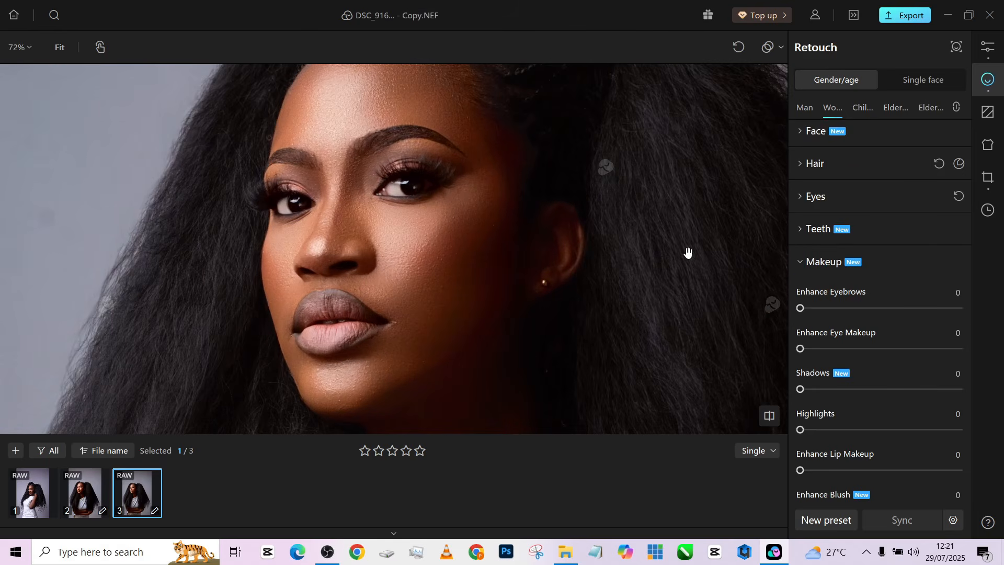
{"action": "left_click_drag", "start_coordinate": [862, 356], "coordinate": [965, 349]}
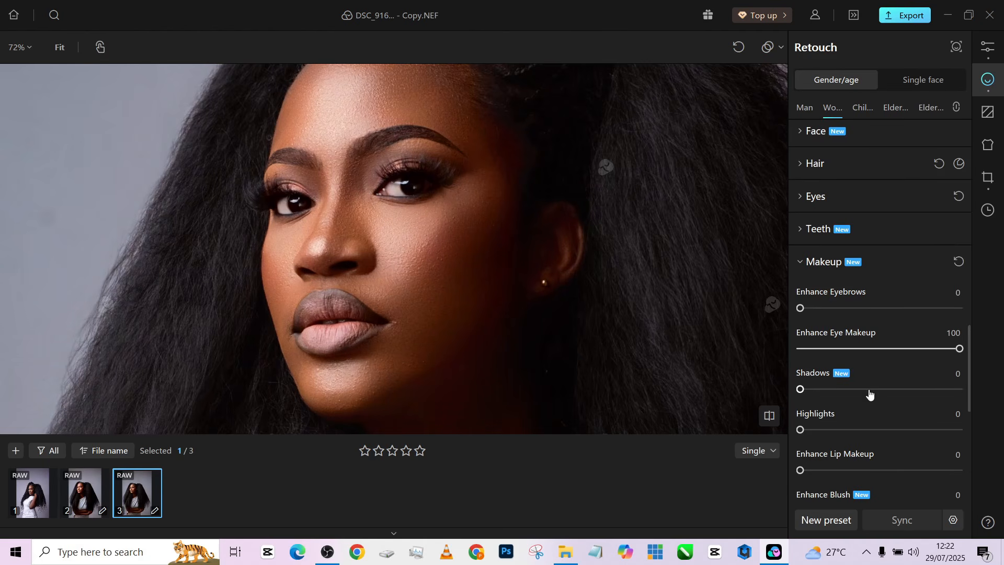
Step: Set the makeup Shadows to 55 and Highlights to 43, checking the face close up and from a distance
{"action": "scroll", "coordinate": [422, 242], "scroll_direction": "down", "scroll_amount": 5}
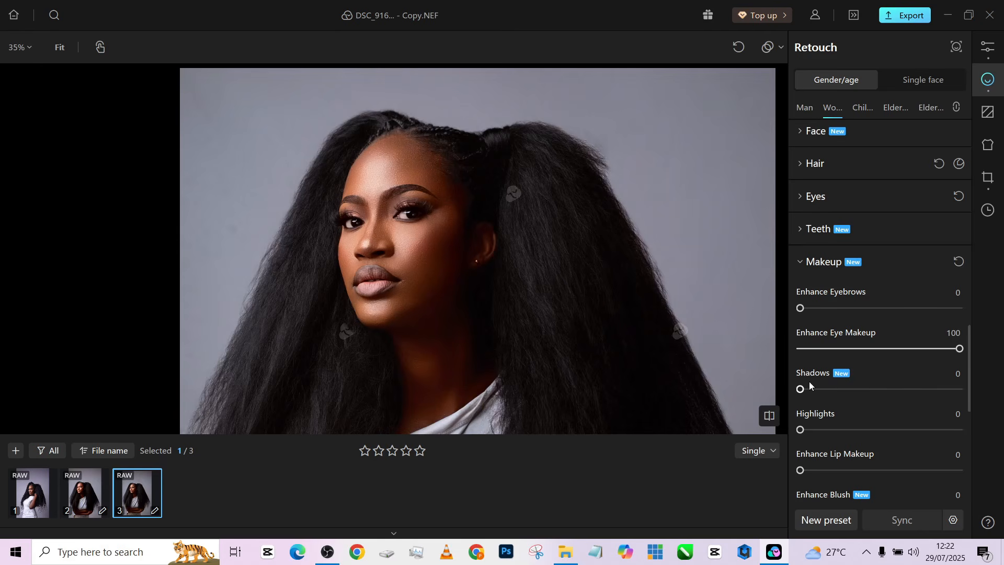
{"action": "scroll", "coordinate": [499, 267], "scroll_direction": "up", "scroll_amount": 3}
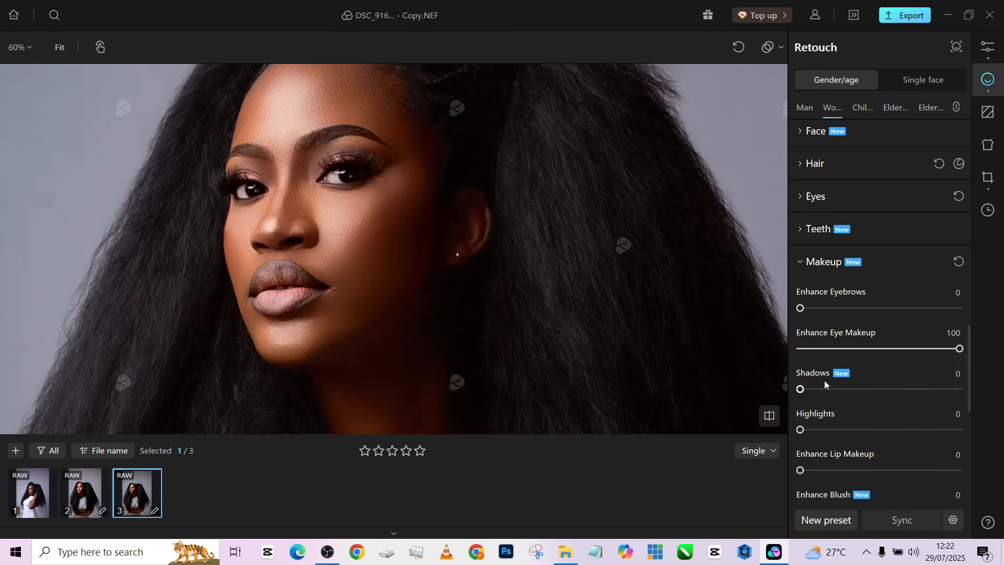
{"action": "left_click", "coordinate": [847, 390]}
{"action": "left_click_drag", "start_coordinate": [850, 394], "coordinate": [890, 395]}
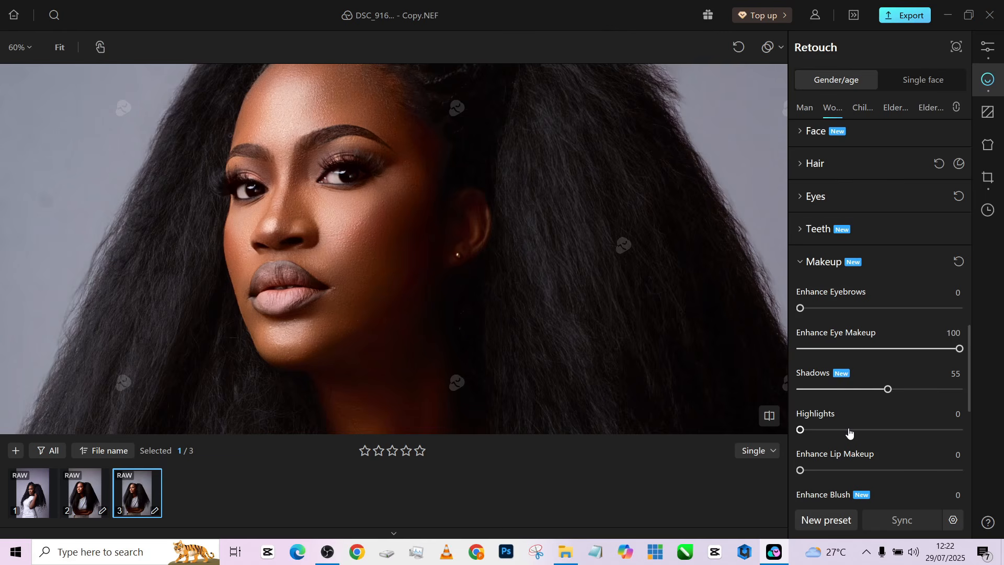
{"action": "left_click_drag", "start_coordinate": [850, 430], "coordinate": [870, 430]}
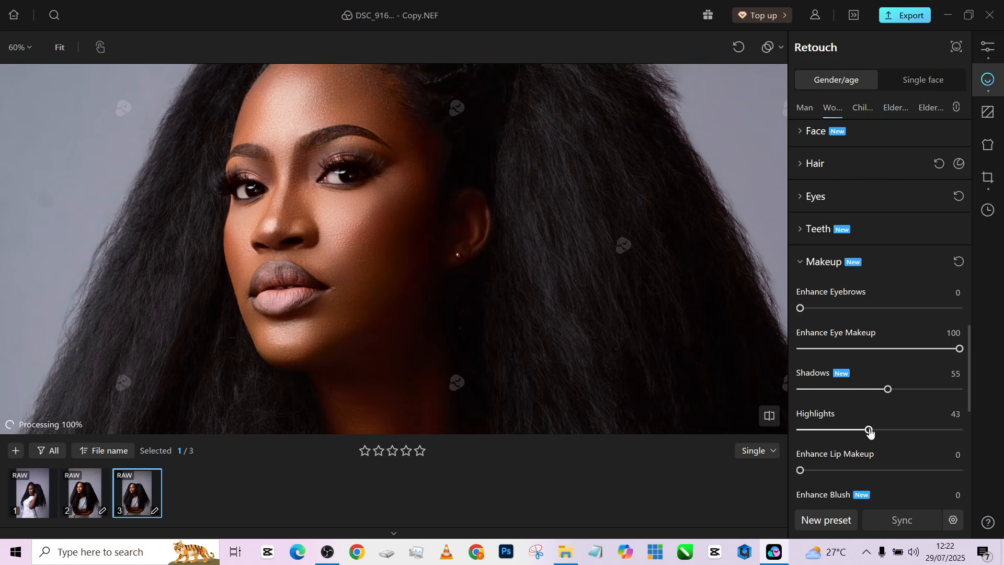
{"action": "scroll", "coordinate": [321, 222], "scroll_direction": "up", "scroll_amount": 1}
{"action": "scroll", "coordinate": [353, 184], "scroll_direction": "down", "scroll_amount": 7}
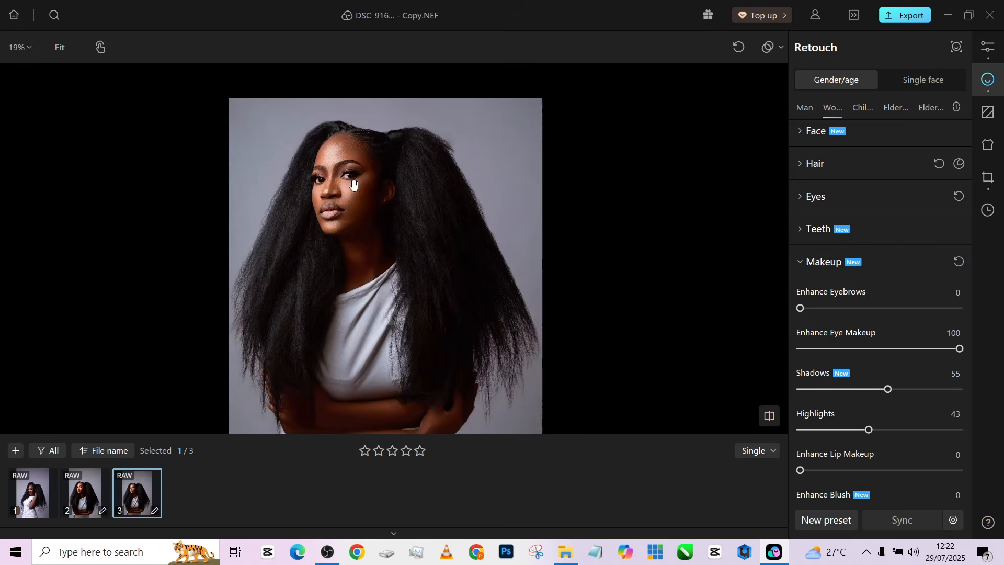
{"action": "scroll", "coordinate": [351, 191], "scroll_direction": "up", "scroll_amount": 3}
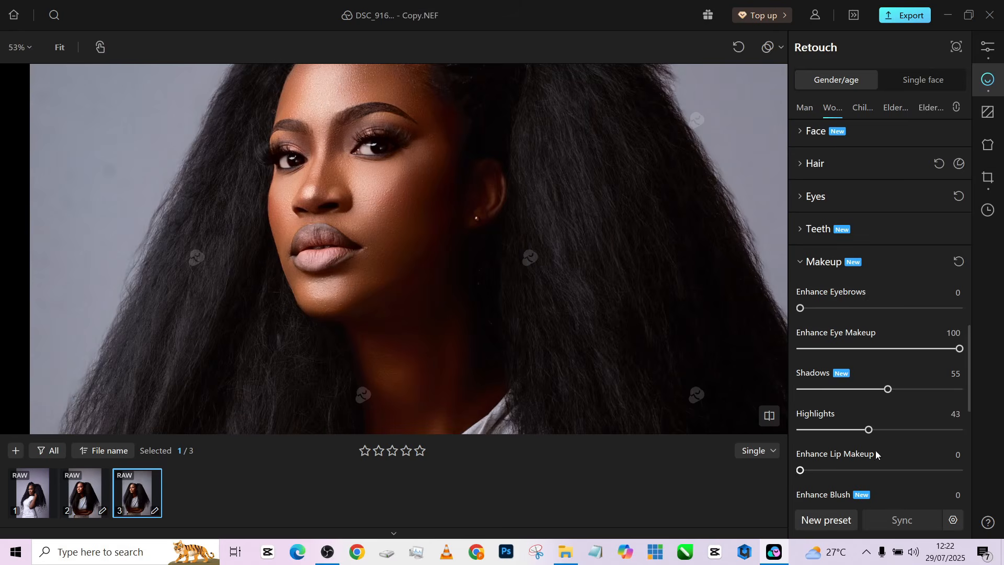
Step: Set Enhance Lip Makeup to 100 and check the lips against the whole face
{"action": "scroll", "coordinate": [874, 450], "scroll_direction": "down", "scroll_amount": 1}
{"action": "scroll", "coordinate": [444, 304], "scroll_direction": "up", "scroll_amount": 1}
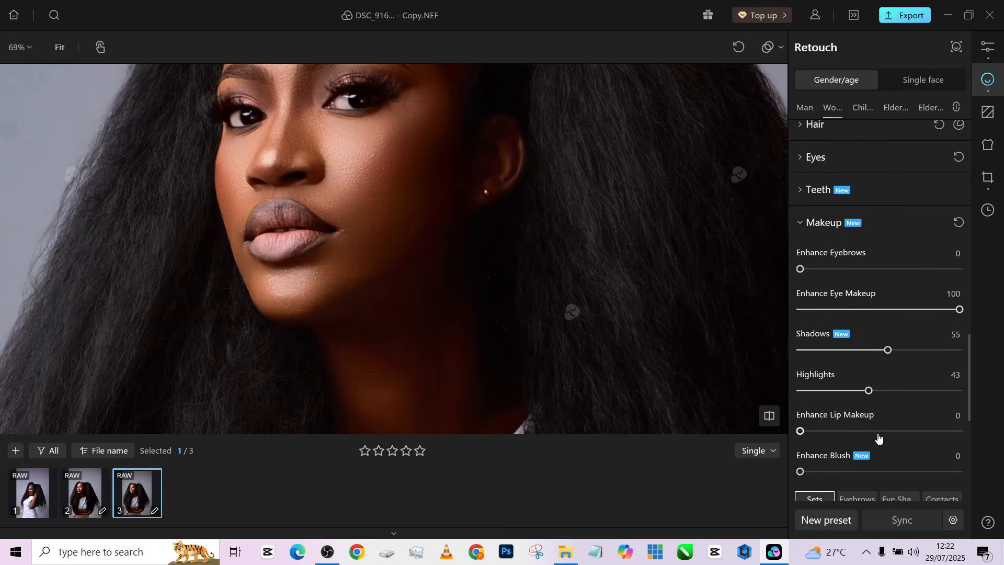
{"action": "left_click_drag", "start_coordinate": [888, 431], "coordinate": [961, 430]}
{"action": "scroll", "coordinate": [852, 446], "scroll_direction": "down", "scroll_amount": 1}
{"action": "scroll", "coordinate": [342, 235], "scroll_direction": "down", "scroll_amount": 4}
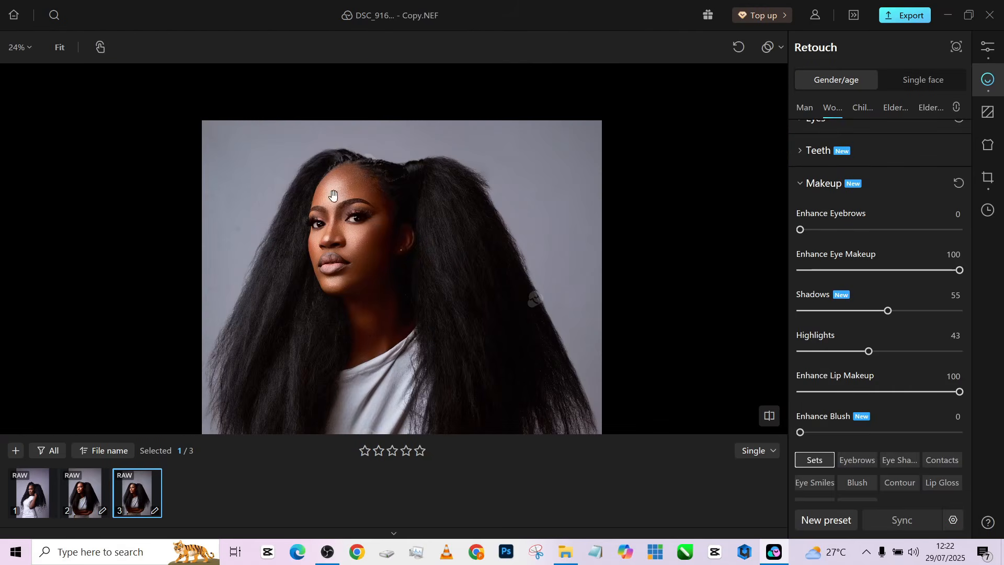
{"action": "scroll", "coordinate": [335, 279], "scroll_direction": "up", "scroll_amount": 3}
{"action": "scroll", "coordinate": [334, 277], "scroll_direction": "up", "scroll_amount": 3}
Step: Compare lip gloss shades 13 and 10, keeping shade 10 with its intensity set to 21
{"action": "scroll", "coordinate": [861, 425], "scroll_direction": "down", "scroll_amount": 2}
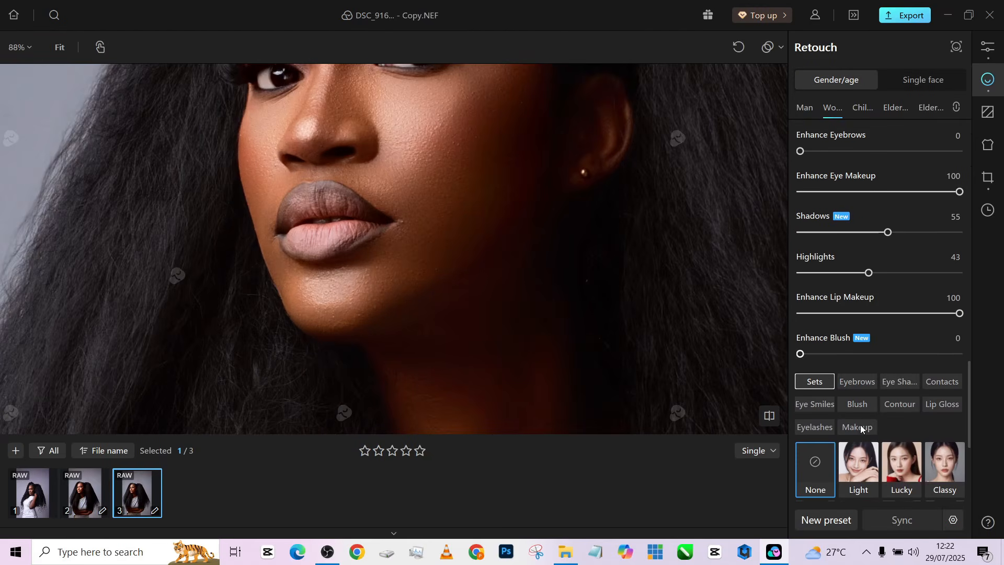
{"action": "left_click", "coordinate": [941, 406]}
{"action": "scroll", "coordinate": [942, 408], "scroll_direction": "down", "scroll_amount": 2}
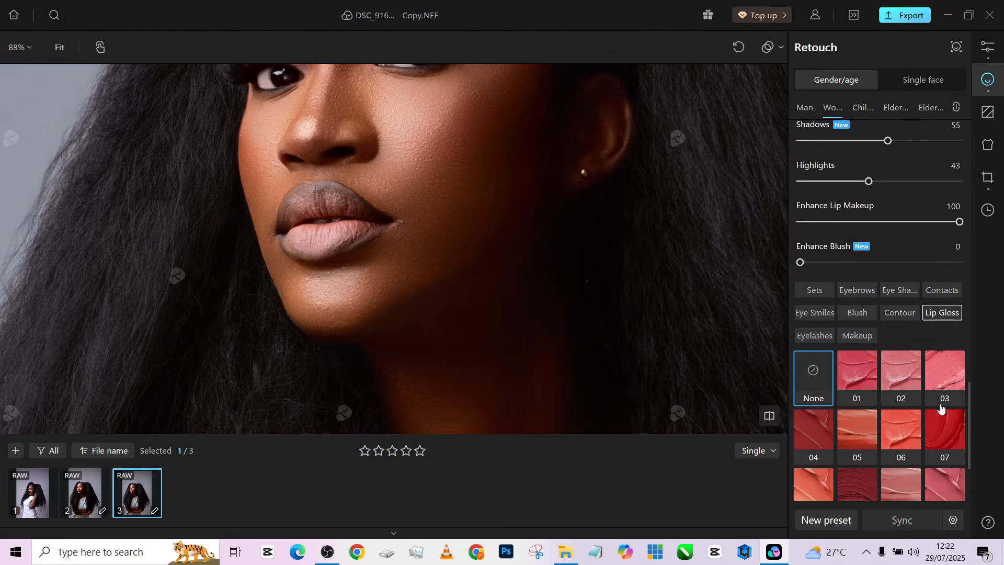
{"action": "scroll", "coordinate": [941, 407], "scroll_direction": "down", "scroll_amount": 3}
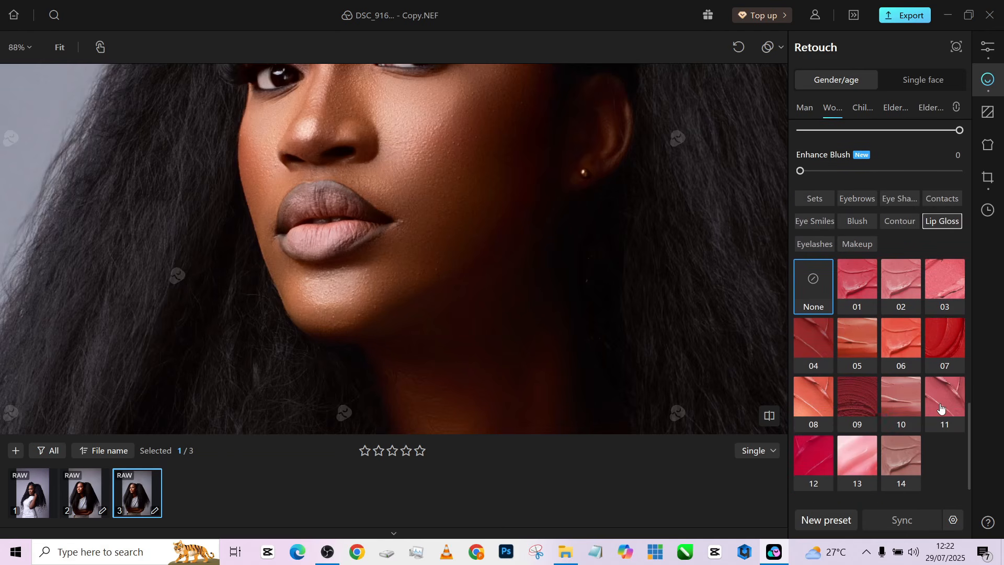
{"action": "left_click", "coordinate": [861, 434]}
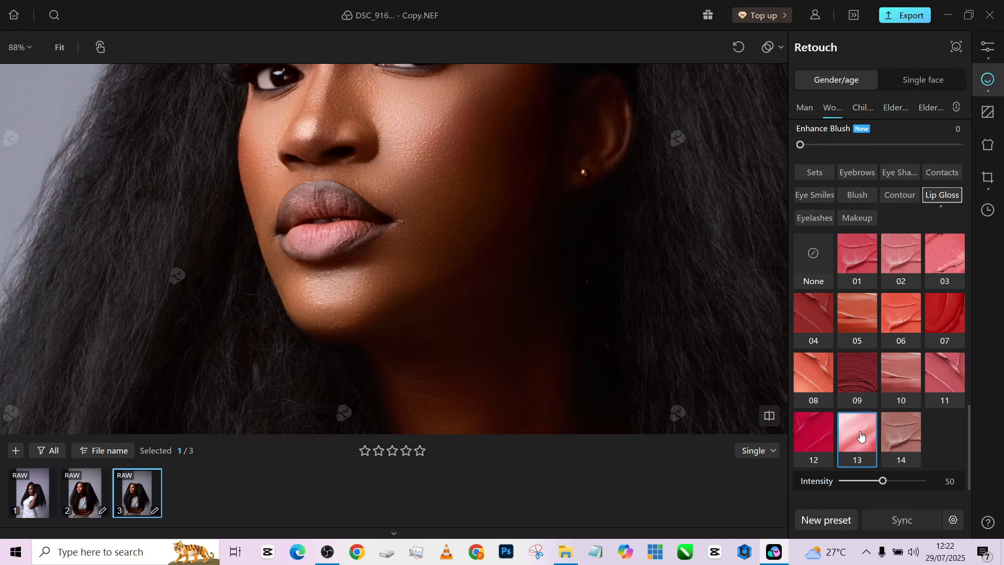
{"action": "left_click", "coordinate": [901, 379]}
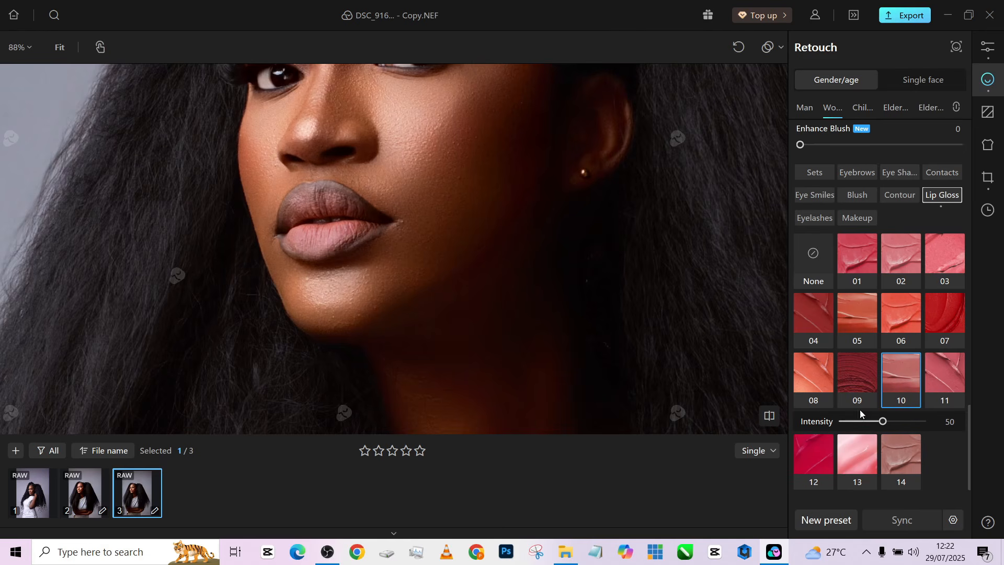
{"action": "left_click_drag", "start_coordinate": [861, 423], "coordinate": [860, 422]}
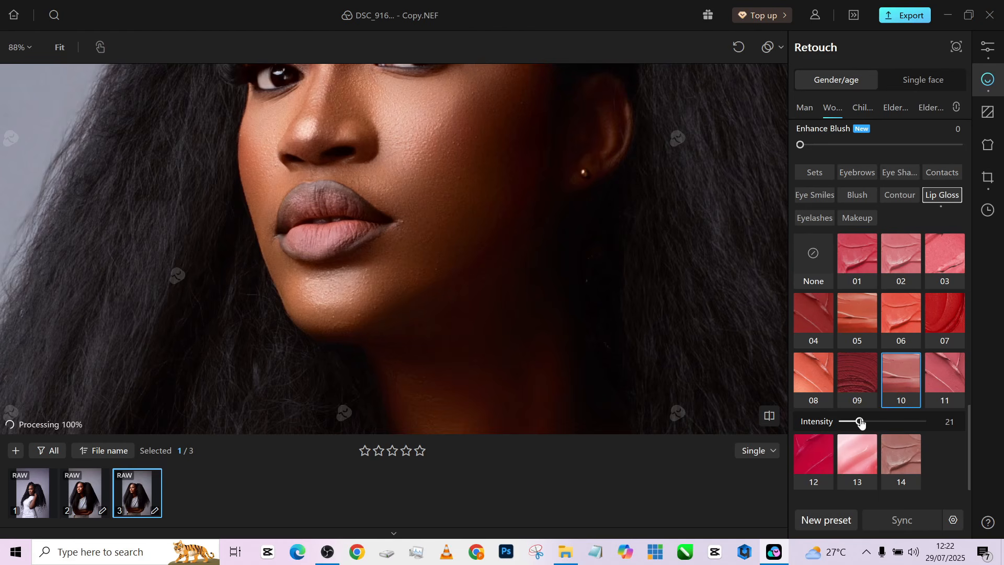
Step: Apply eyebrow style 05 to the brows
{"action": "scroll", "coordinate": [415, 172], "scroll_direction": "down", "scroll_amount": 3}
{"action": "scroll", "coordinate": [391, 130], "scroll_direction": "up", "scroll_amount": 3}
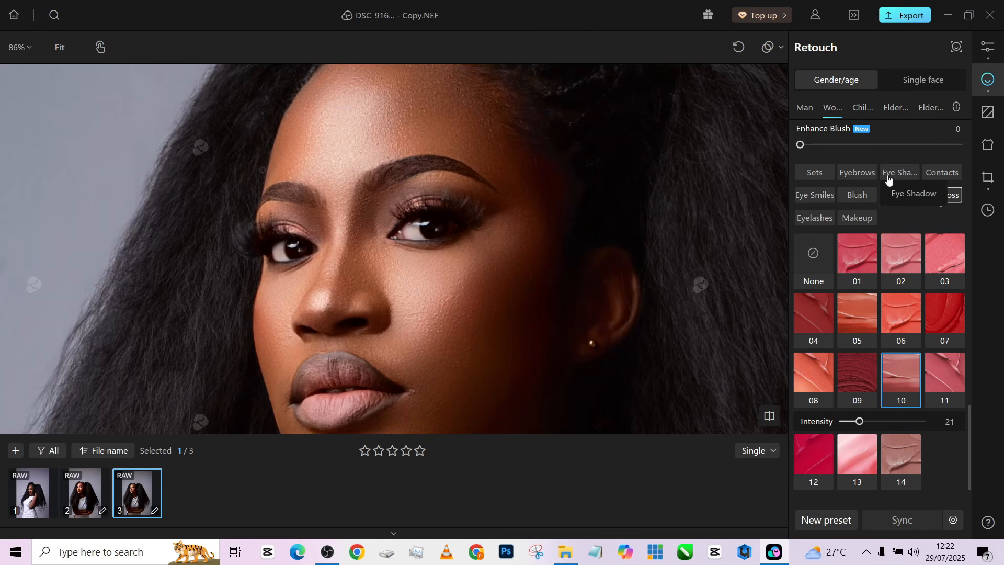
{"action": "left_click", "coordinate": [858, 173]}
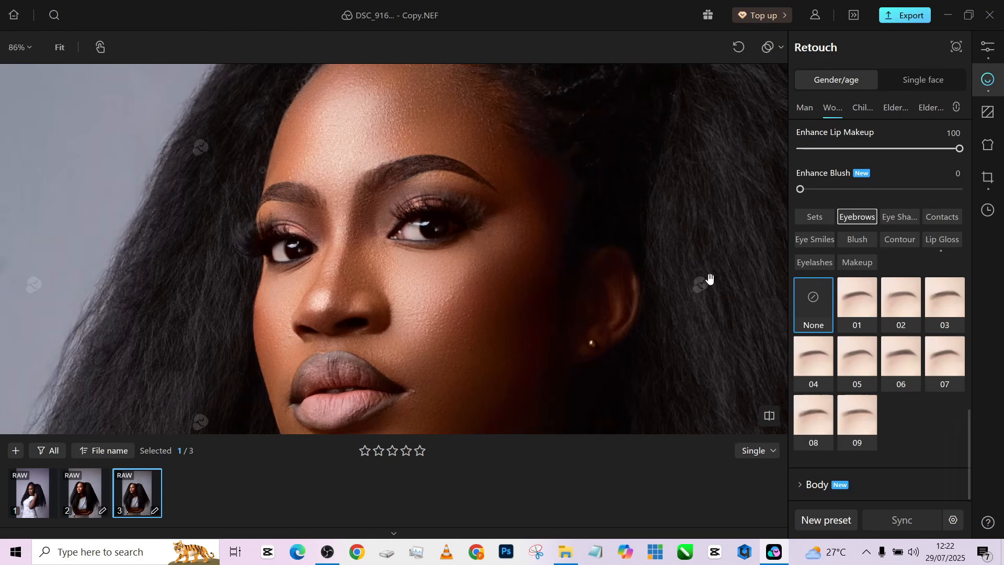
{"action": "left_click", "coordinate": [866, 370]}
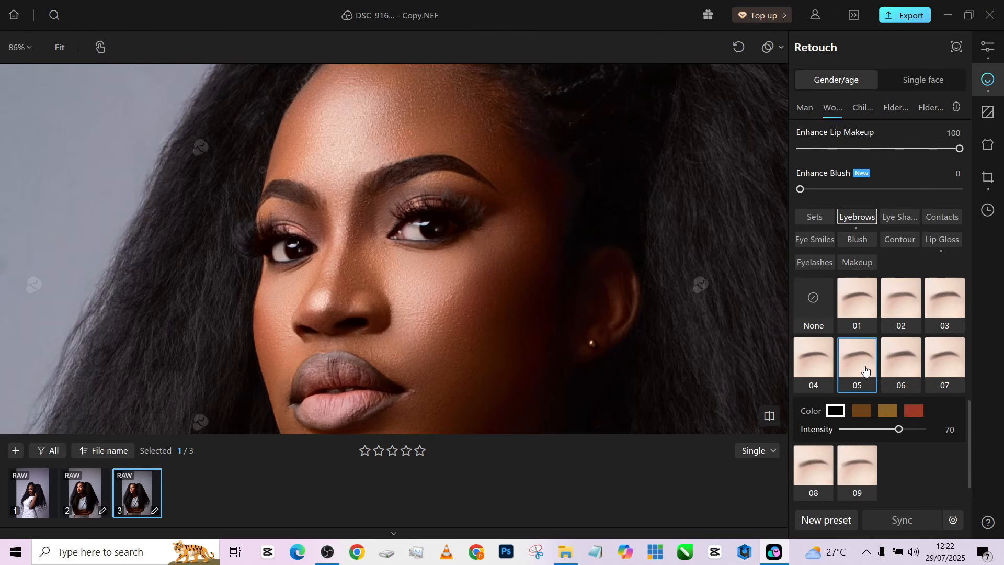
Step: Try eyebrow styles 04, 03 and 07 for comparison and return to style 05
{"action": "scroll", "coordinate": [441, 220], "scroll_direction": "down", "scroll_amount": 4}
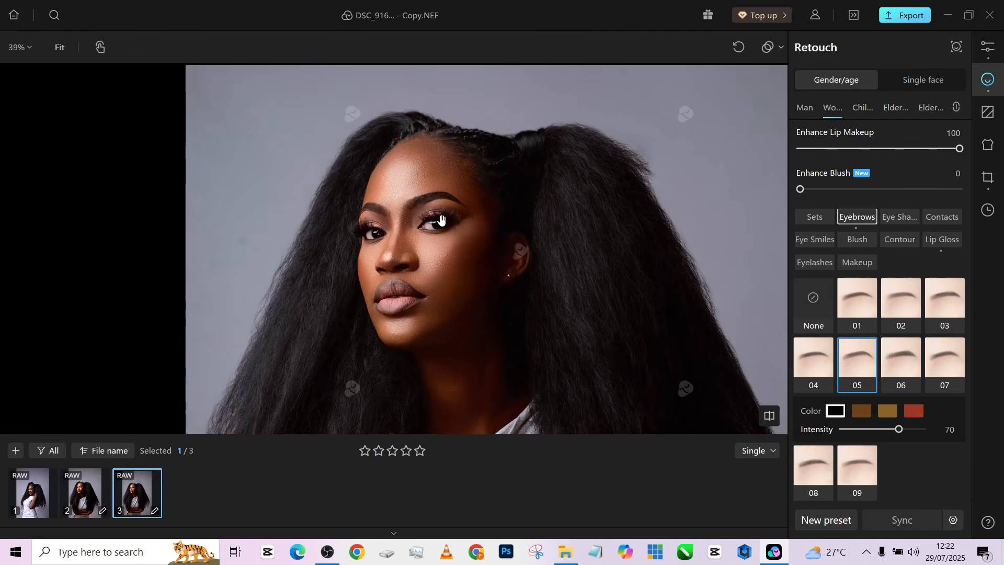
{"action": "left_click", "coordinate": [821, 363]}
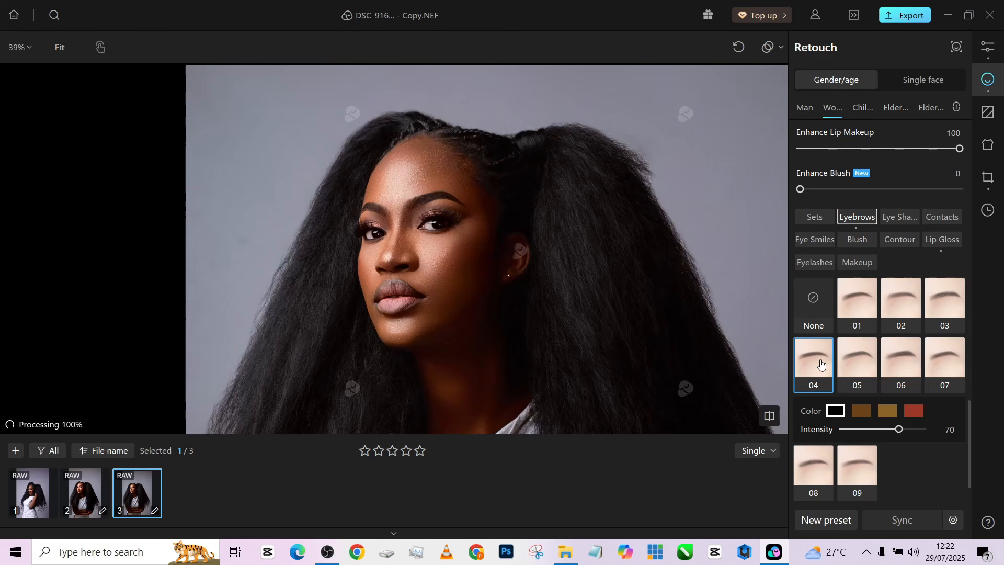
{"action": "left_click", "coordinate": [942, 298]}
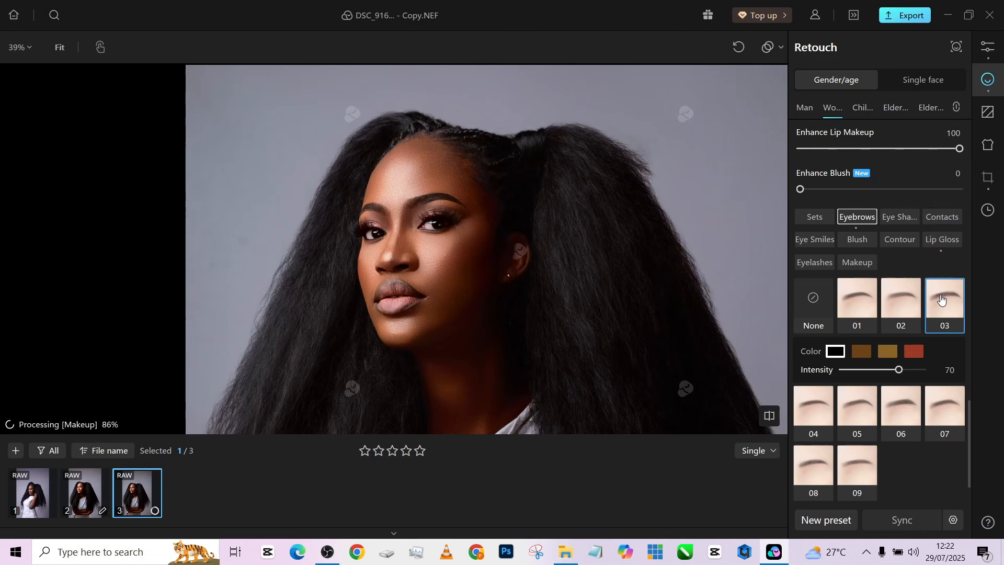
{"action": "left_click", "coordinate": [936, 406]}
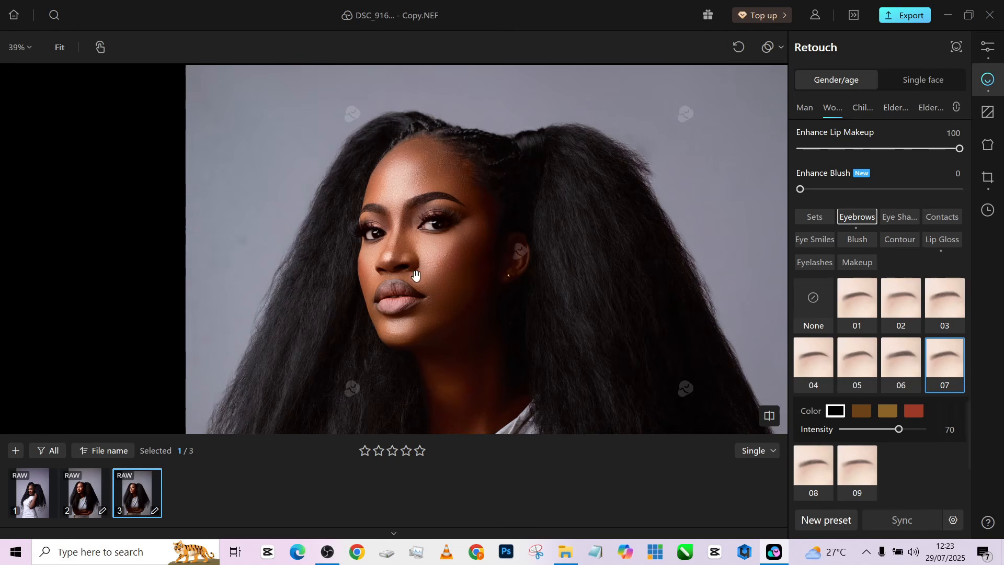
{"action": "scroll", "coordinate": [413, 271], "scroll_direction": "down", "scroll_amount": 3}
{"action": "left_click", "coordinate": [862, 360]}
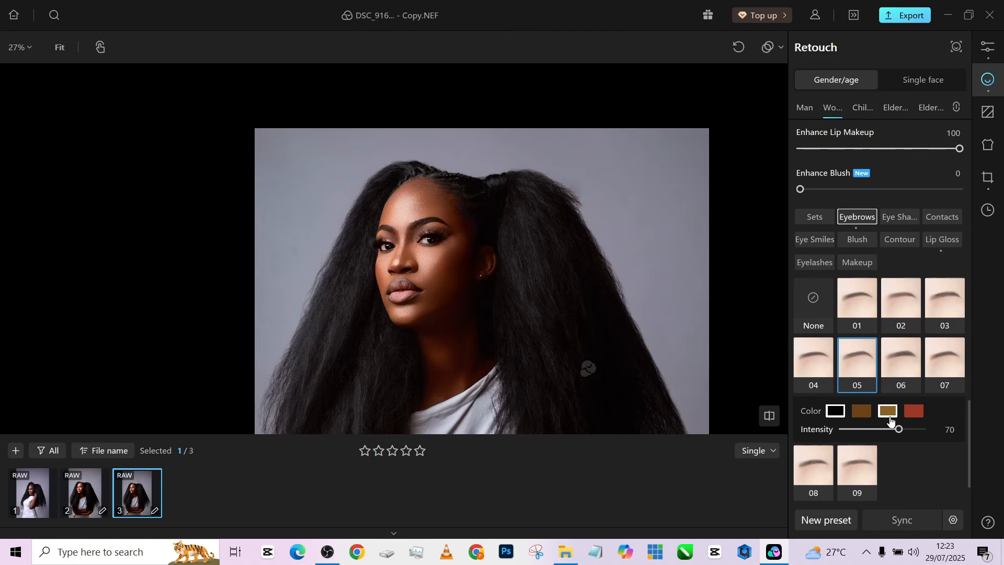
Step: Try an eyebrow intensity of 84, reduce it to 52, and check the brows at different magnifications
{"action": "left_click_drag", "start_coordinate": [905, 434], "coordinate": [911, 430]}
{"action": "scroll", "coordinate": [394, 208], "scroll_direction": "up", "scroll_amount": 5}
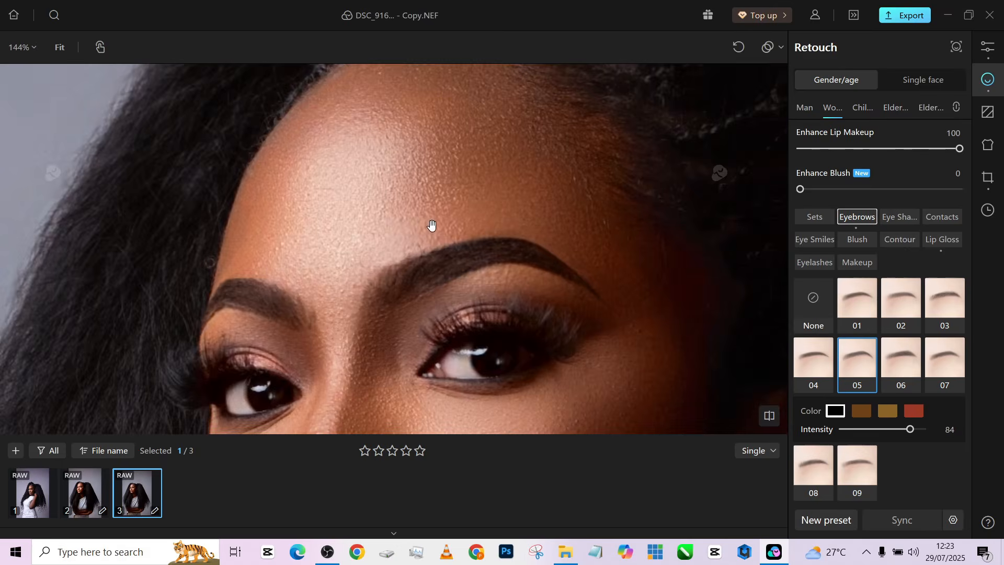
{"action": "left_click", "coordinate": [886, 430]}
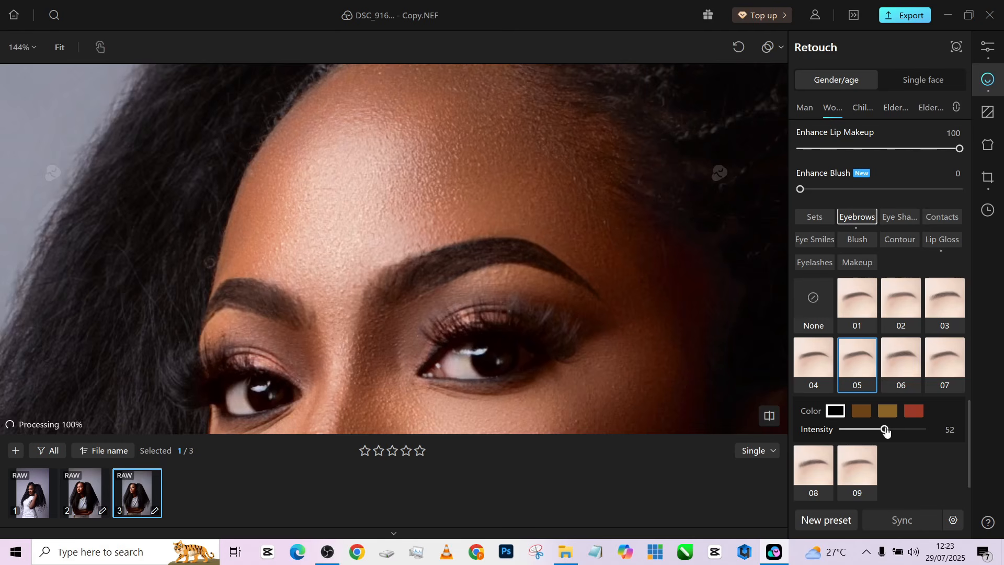
{"action": "scroll", "coordinate": [596, 206], "scroll_direction": "down", "scroll_amount": 5}
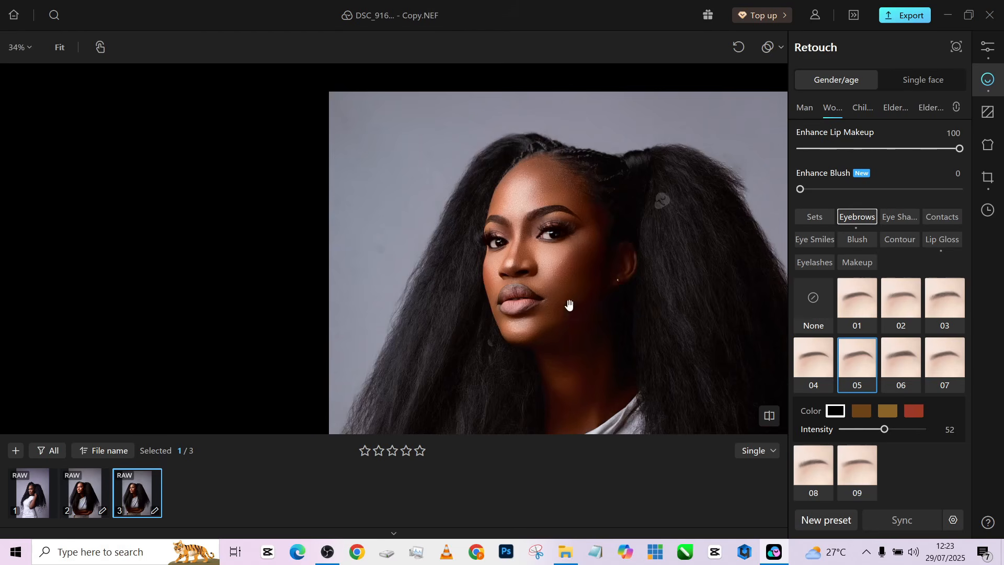
{"action": "scroll", "coordinate": [544, 231], "scroll_direction": "up", "scroll_amount": 5}
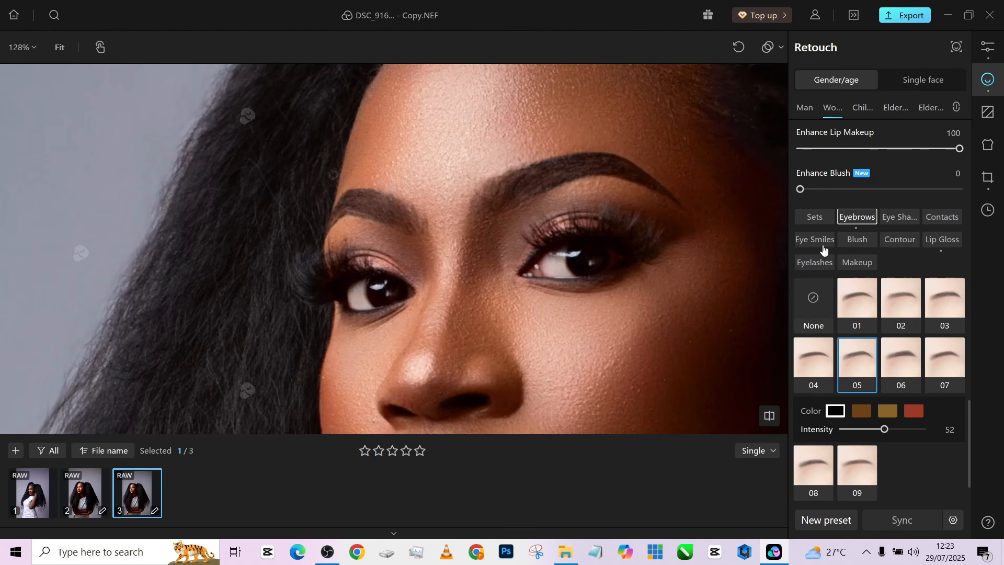
Step: Browse the eye and blush makeup options, try contour styles 05, 07 and 06, and return the contour to None
{"action": "left_click", "coordinate": [909, 220]}
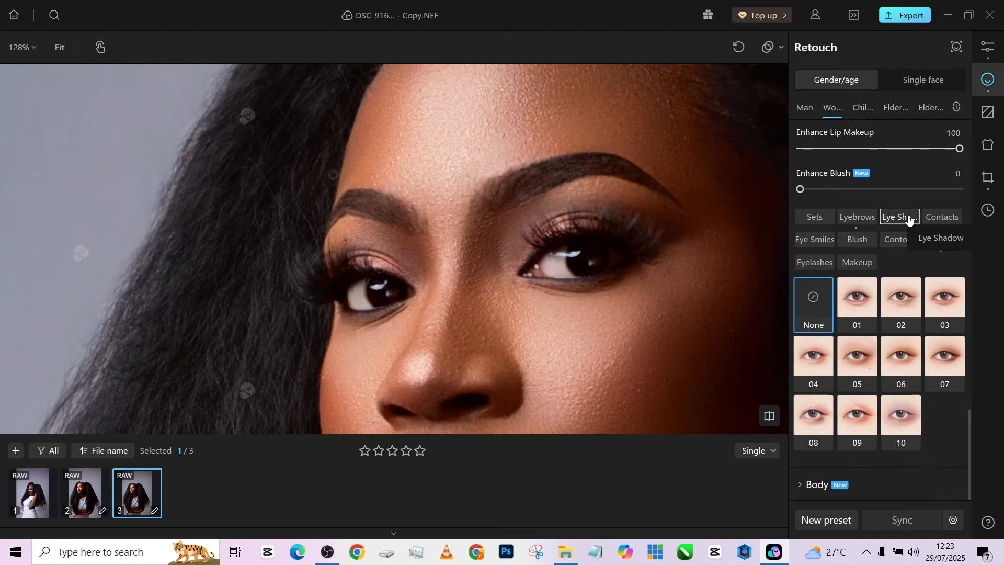
{"action": "left_click", "coordinate": [936, 223]}
{"action": "left_click", "coordinate": [813, 243]}
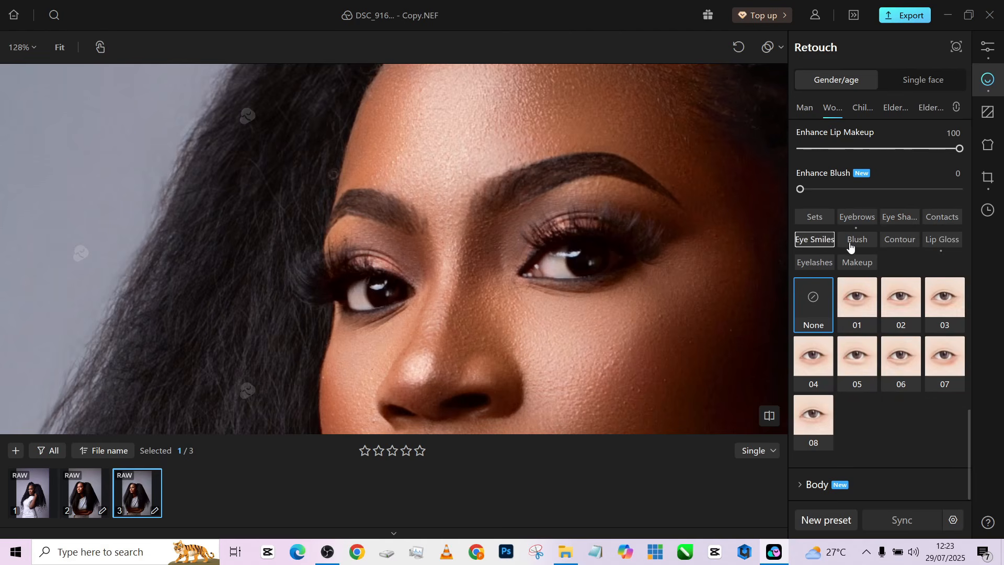
{"action": "left_click", "coordinate": [865, 246]}
{"action": "left_click", "coordinate": [900, 251]}
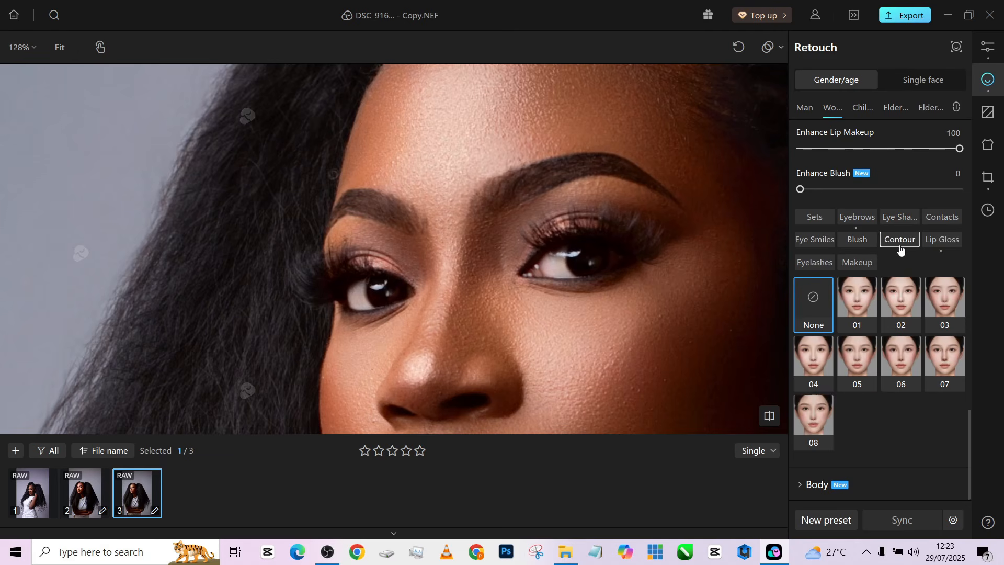
{"action": "scroll", "coordinate": [630, 161], "scroll_direction": "down", "scroll_amount": 4}
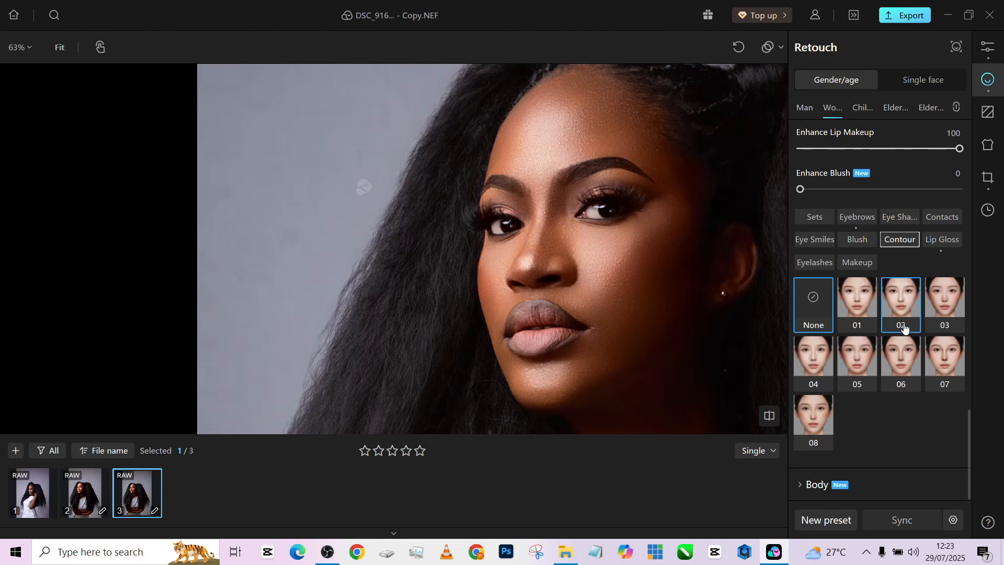
{"action": "left_click", "coordinate": [867, 354]}
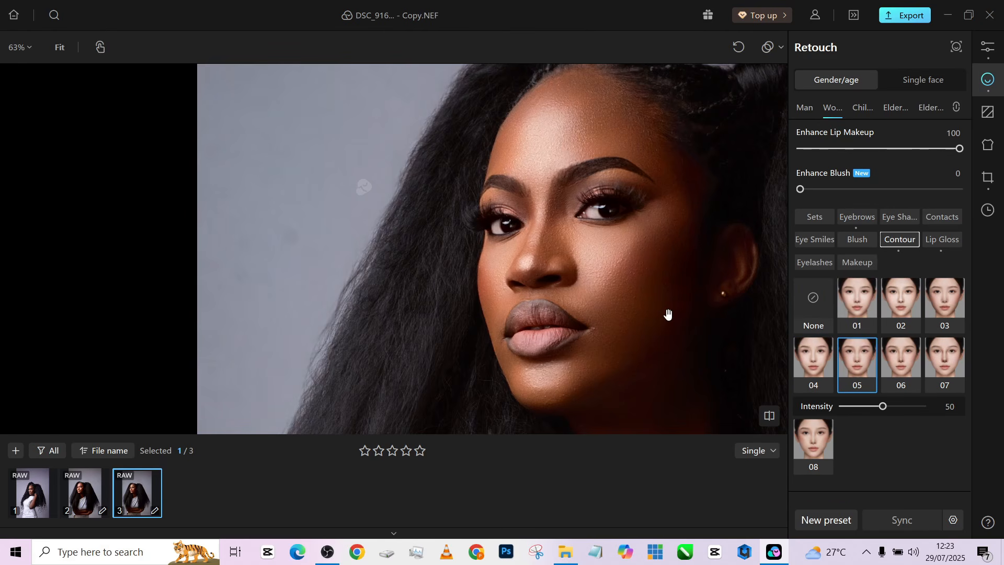
{"action": "left_click", "coordinate": [936, 355]}
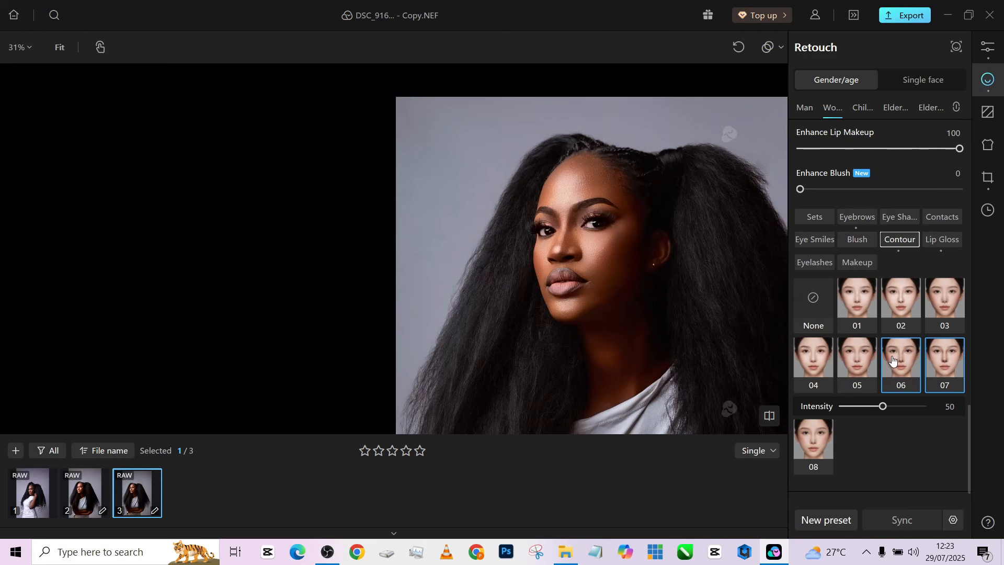
{"action": "left_click", "coordinate": [894, 359]}
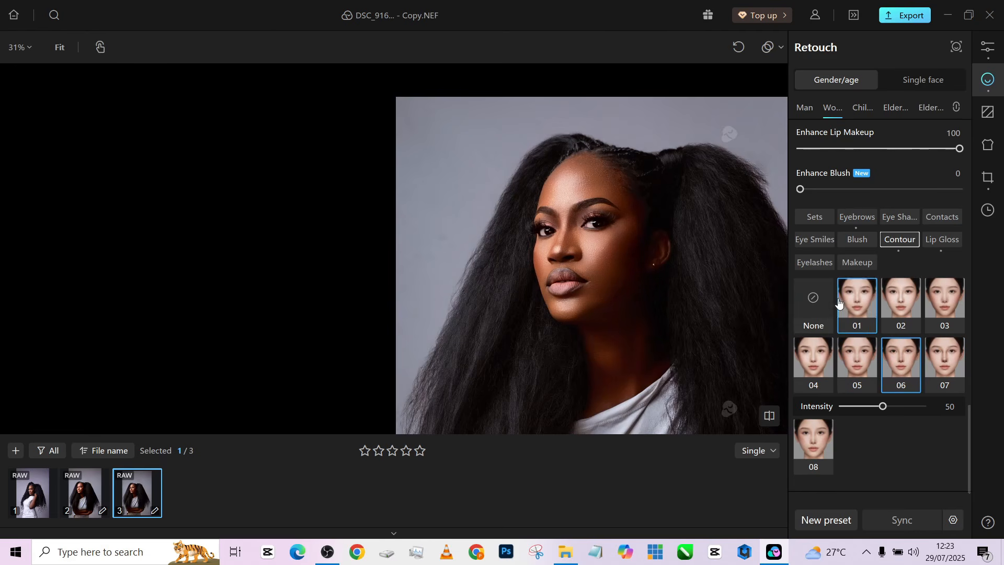
{"action": "left_click", "coordinate": [820, 307]}
Step: Smooth the white shirt by setting clothing Remove Wrinkles to 100 and check the result on the whole portrait
{"action": "left_click_drag", "start_coordinate": [505, 296], "coordinate": [218, 123]}
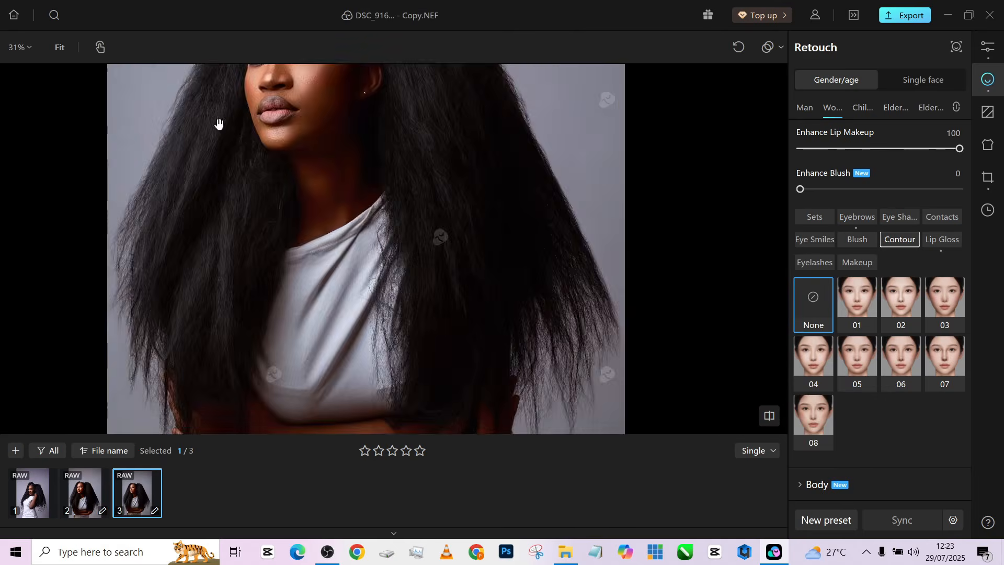
{"action": "scroll", "coordinate": [402, 230], "scroll_direction": "down", "scroll_amount": 4}
{"action": "scroll", "coordinate": [402, 231], "scroll_direction": "up", "scroll_amount": 2}
{"action": "scroll", "coordinate": [377, 224], "scroll_direction": "up", "scroll_amount": 3}
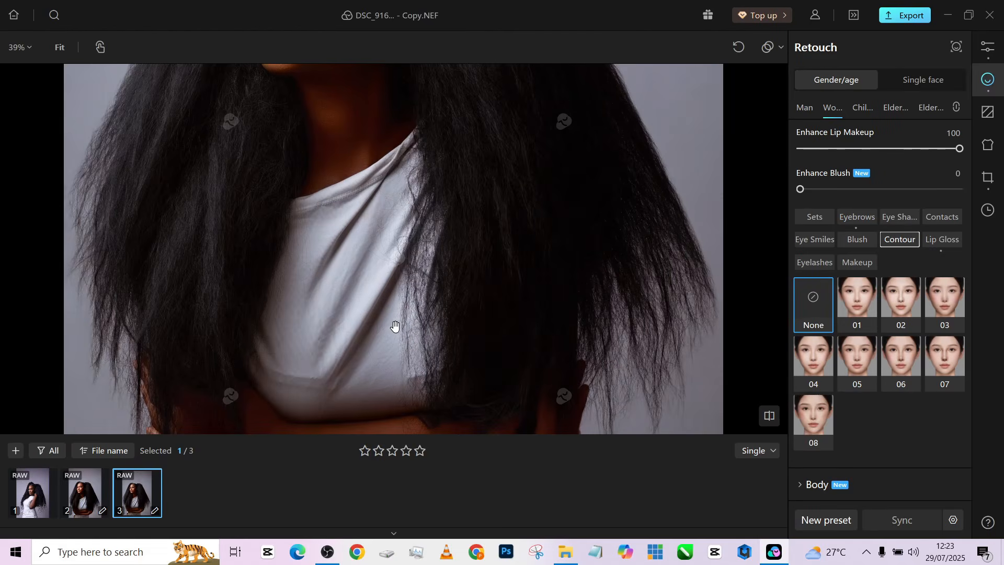
{"action": "scroll", "coordinate": [389, 287], "scroll_direction": "up", "scroll_amount": 2}
{"action": "scroll", "coordinate": [258, 321], "scroll_direction": "up", "scroll_amount": 1}
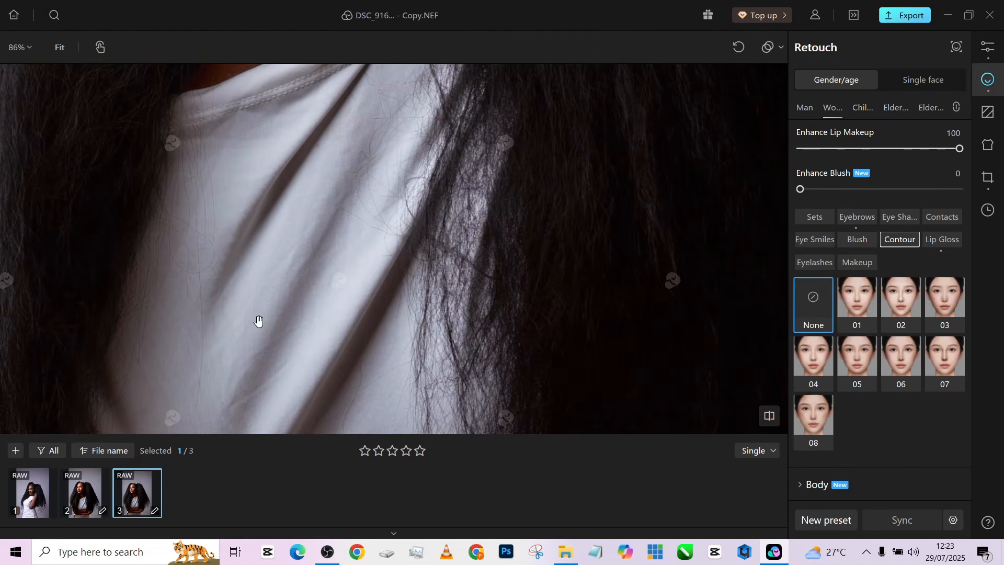
{"action": "scroll", "coordinate": [325, 270], "scroll_direction": "down", "scroll_amount": 1}
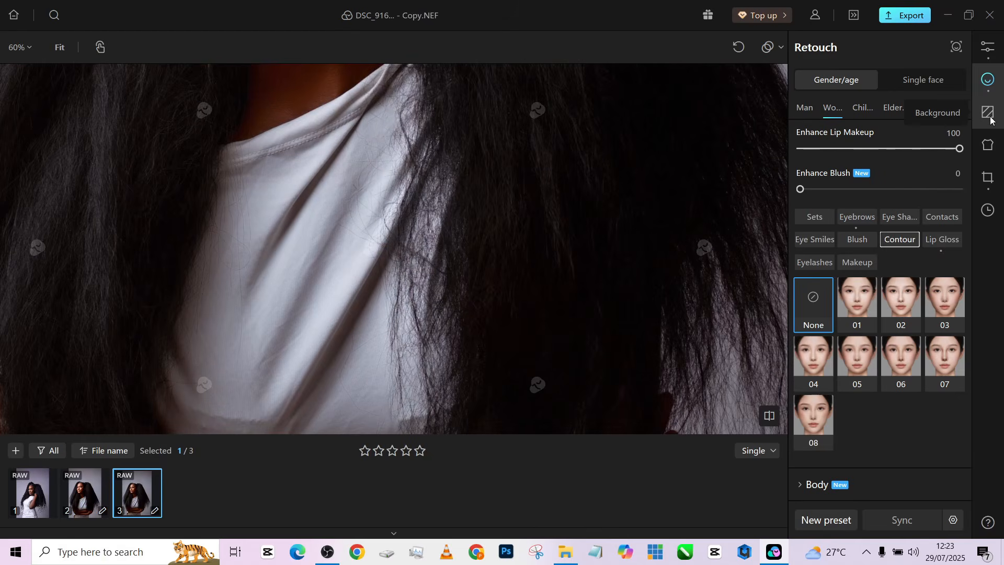
{"action": "left_click", "coordinate": [989, 147]}
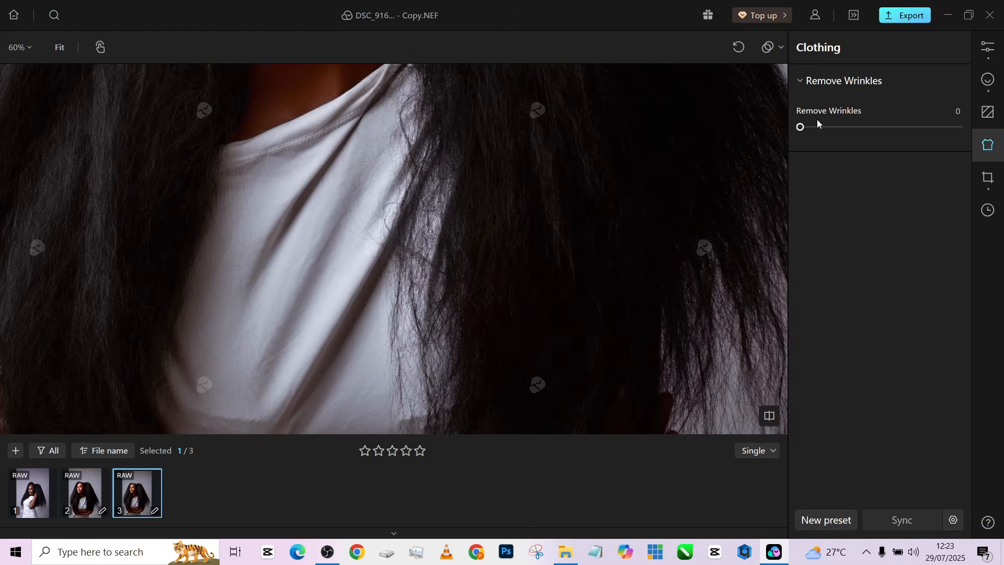
{"action": "left_click_drag", "start_coordinate": [810, 129], "coordinate": [965, 150]}
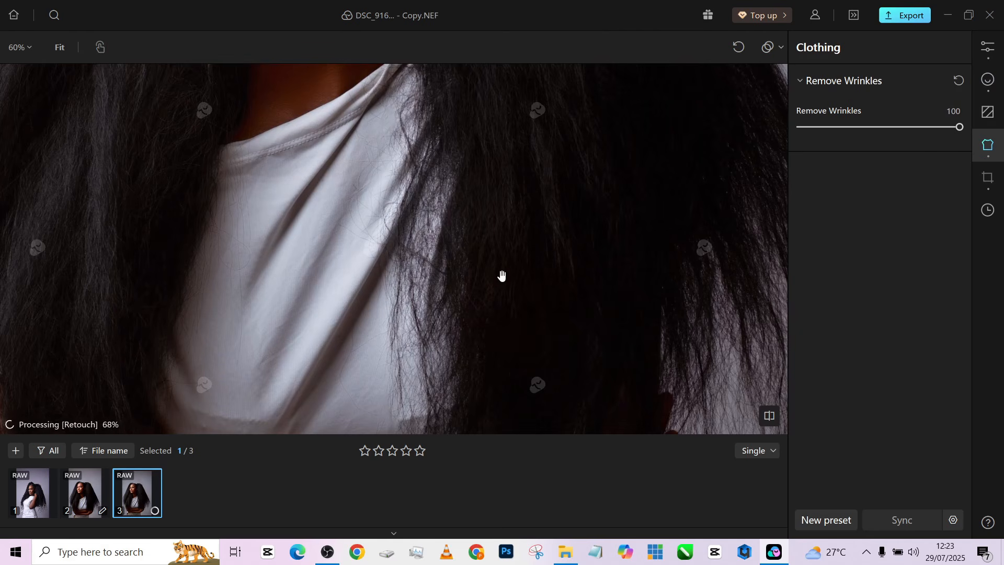
{"action": "scroll", "coordinate": [344, 194], "scroll_direction": "down", "scroll_amount": 4}
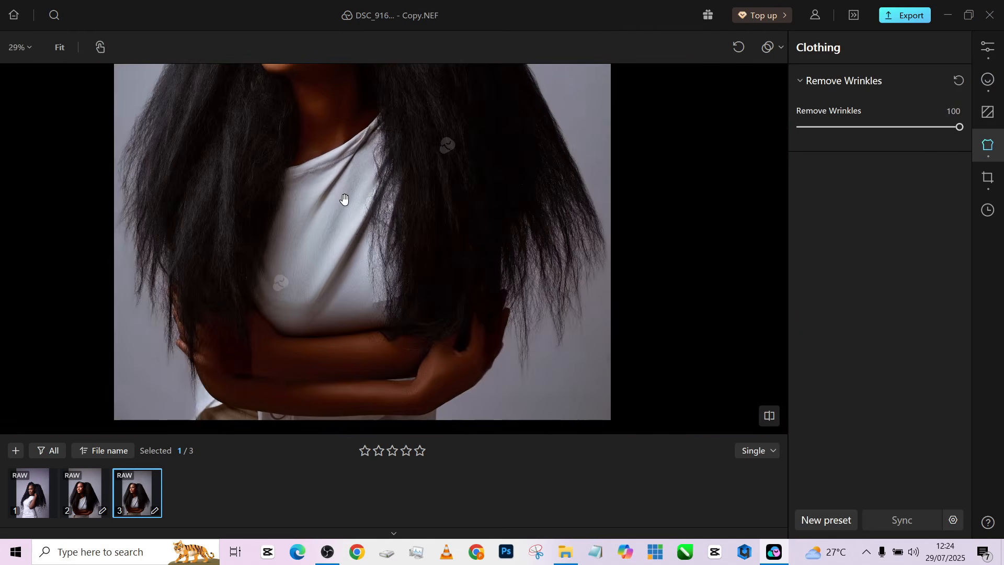
{"action": "scroll", "coordinate": [356, 283], "scroll_direction": "down", "scroll_amount": 2}
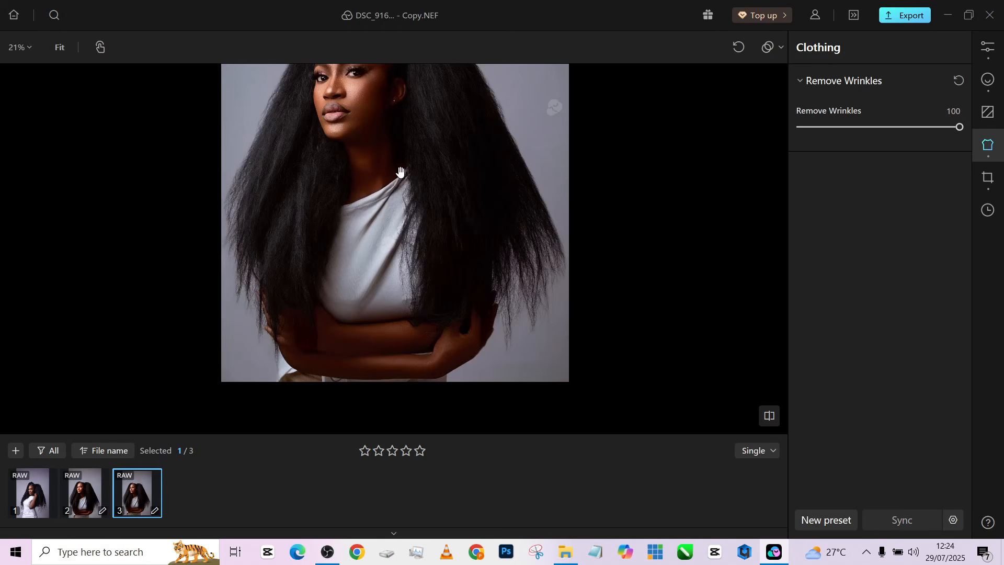
{"action": "scroll", "coordinate": [414, 219], "scroll_direction": "down", "scroll_amount": 2}
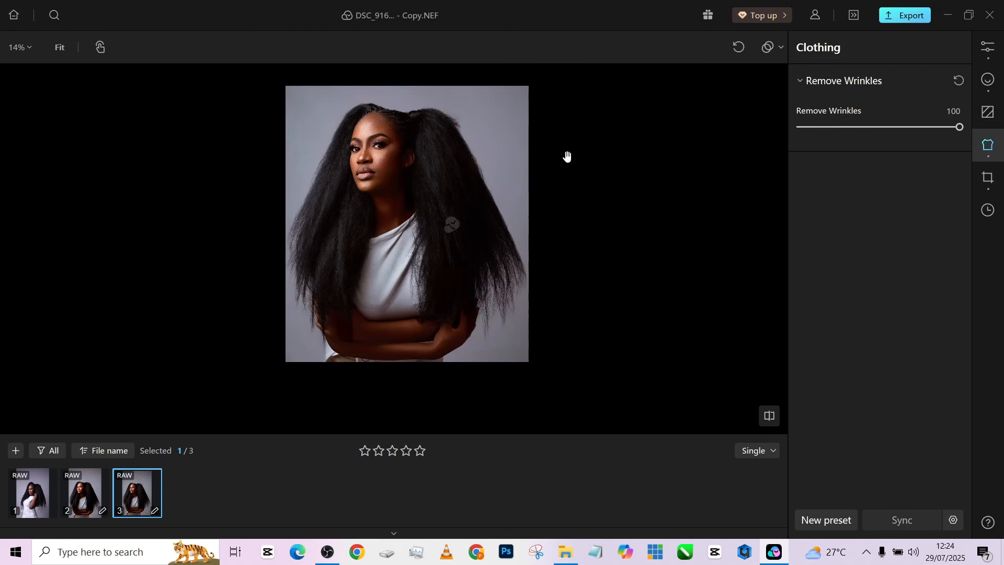
Step: Apply the Model body type, try an intensity of 99, and reduce it to 73
{"action": "left_click", "coordinate": [987, 80]}
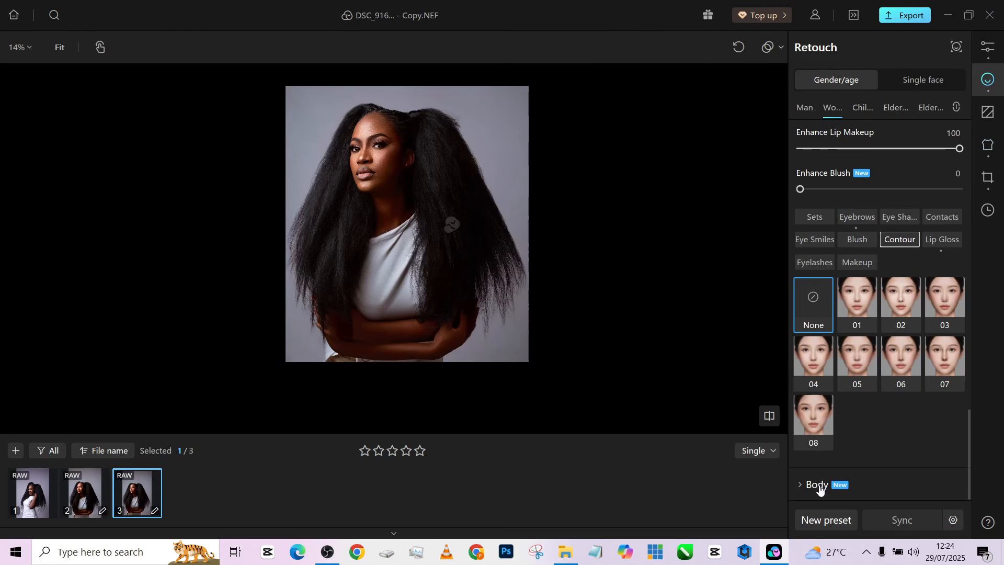
{"action": "left_click", "coordinate": [819, 485]}
{"action": "scroll", "coordinate": [874, 461], "scroll_direction": "down", "scroll_amount": 5}
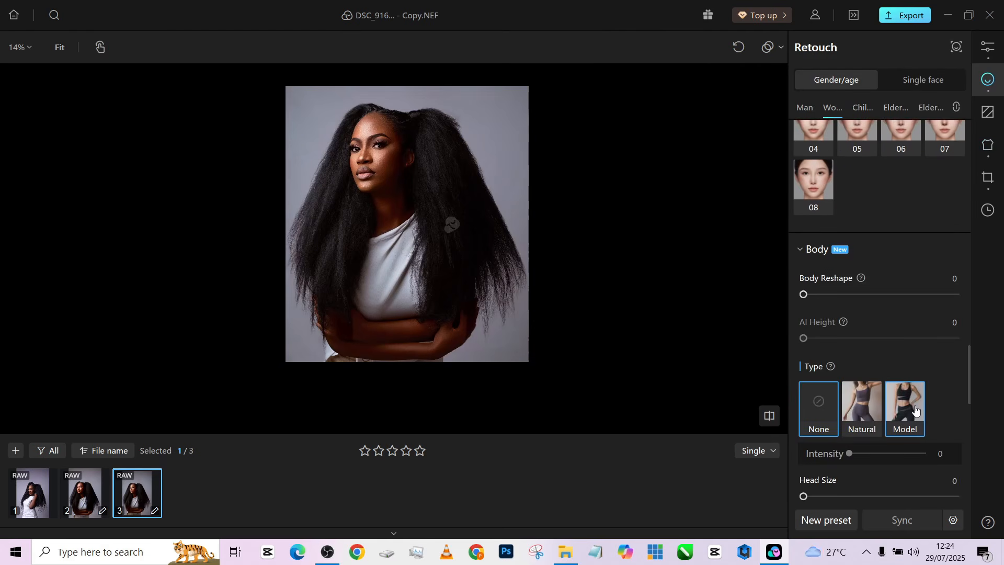
{"action": "left_click", "coordinate": [915, 410]}
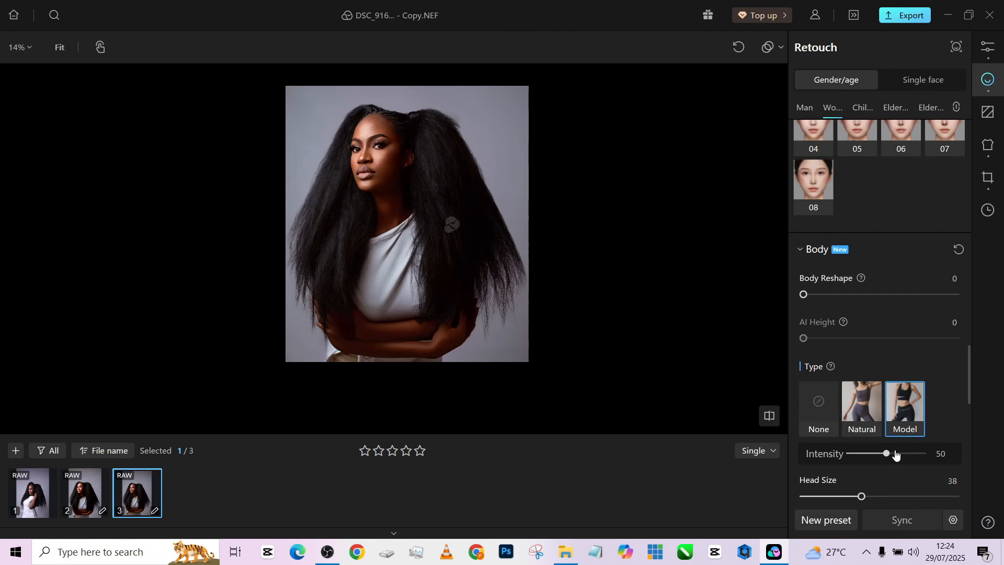
{"action": "left_click_drag", "start_coordinate": [895, 455], "coordinate": [924, 456]}
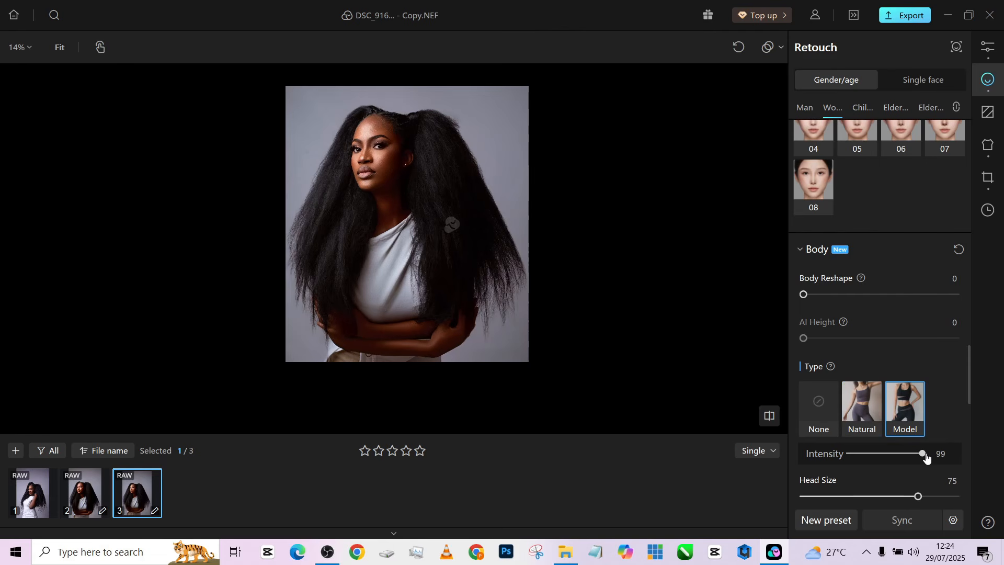
{"action": "scroll", "coordinate": [409, 166], "scroll_direction": "up", "scroll_amount": 2}
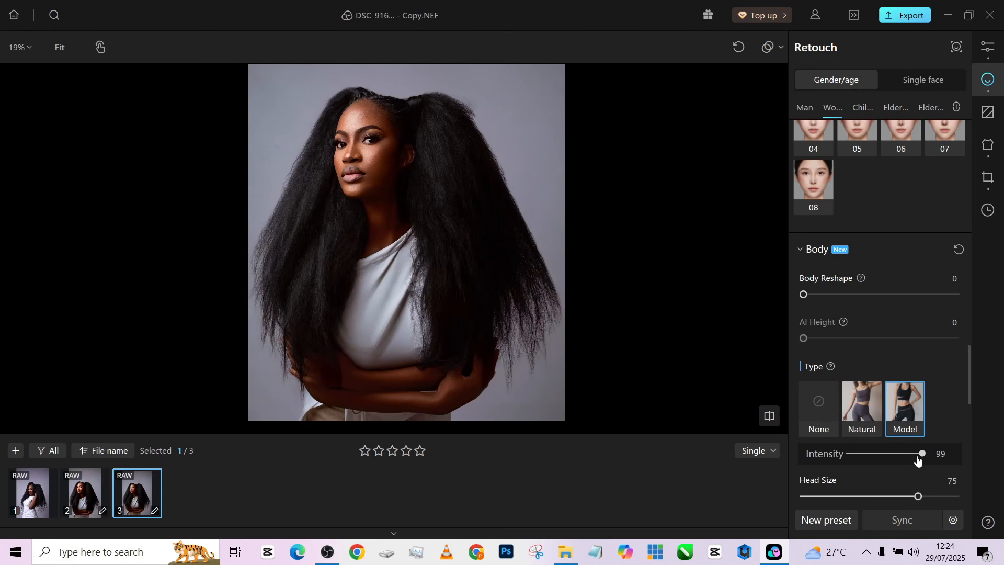
{"action": "left_click_drag", "start_coordinate": [922, 454], "coordinate": [907, 459]}
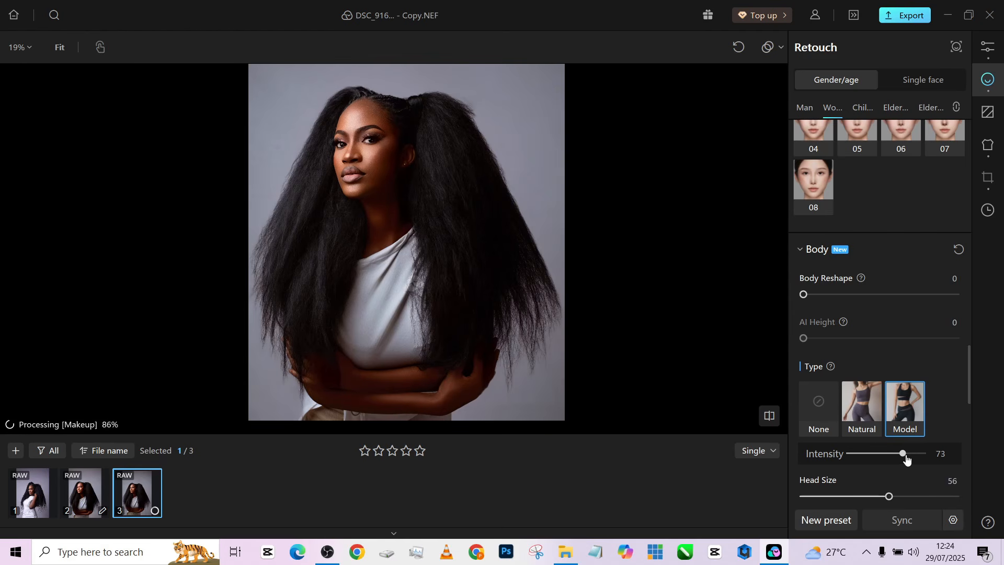
{"action": "scroll", "coordinate": [459, 253], "scroll_direction": "up", "scroll_amount": 1}
{"action": "scroll", "coordinate": [429, 236], "scroll_direction": "down", "scroll_amount": 2}
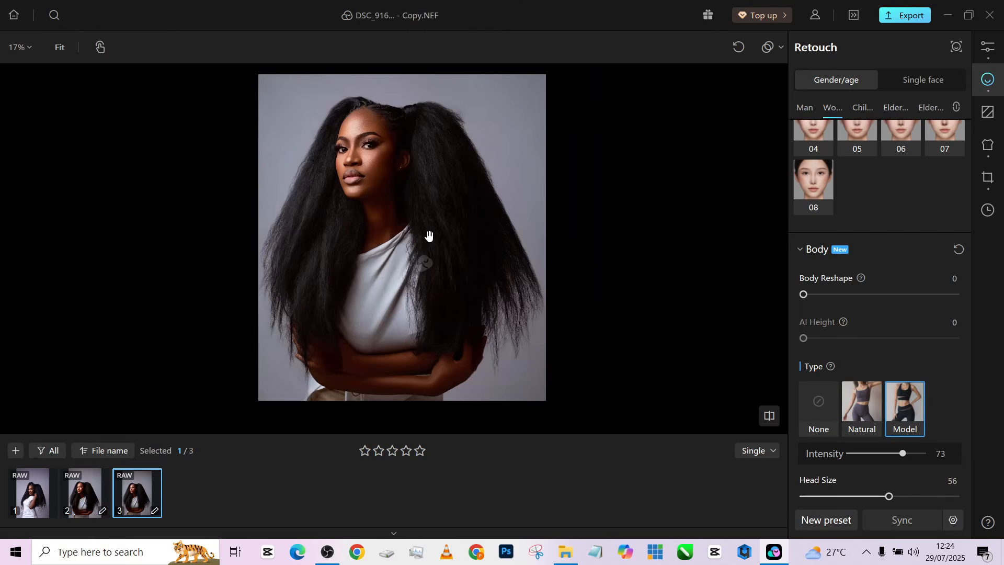
Step: Set Clean Background to 100 and inspect the portrait up close and in full
{"action": "left_click", "coordinate": [986, 112]}
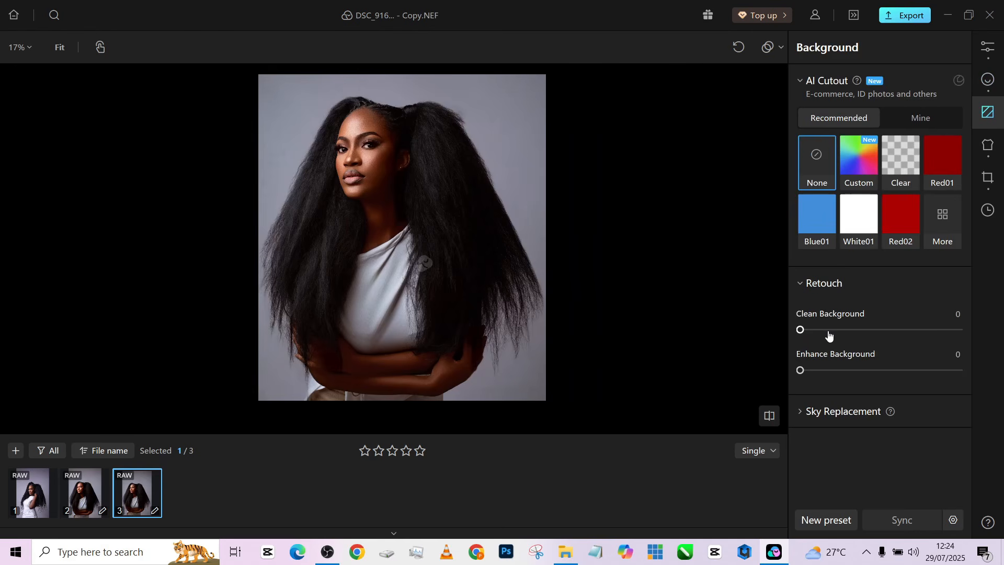
{"action": "left_click_drag", "start_coordinate": [888, 334], "coordinate": [968, 331]}
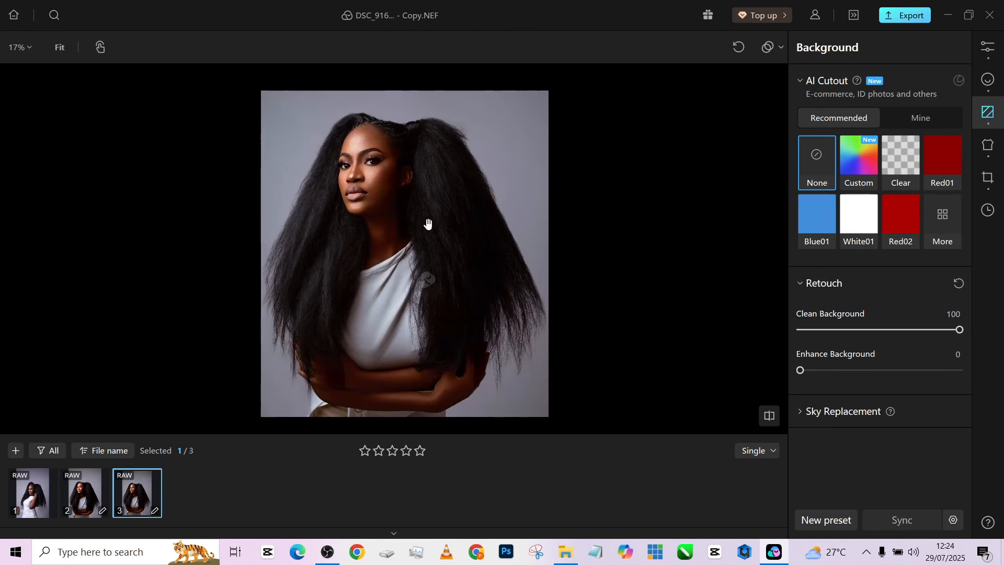
{"action": "scroll", "coordinate": [334, 157], "scroll_direction": "up", "scroll_amount": 5}
{"action": "left_click_drag", "start_coordinate": [382, 167], "coordinate": [387, 258]}
{"action": "scroll", "coordinate": [387, 258], "scroll_direction": "down", "scroll_amount": 2}
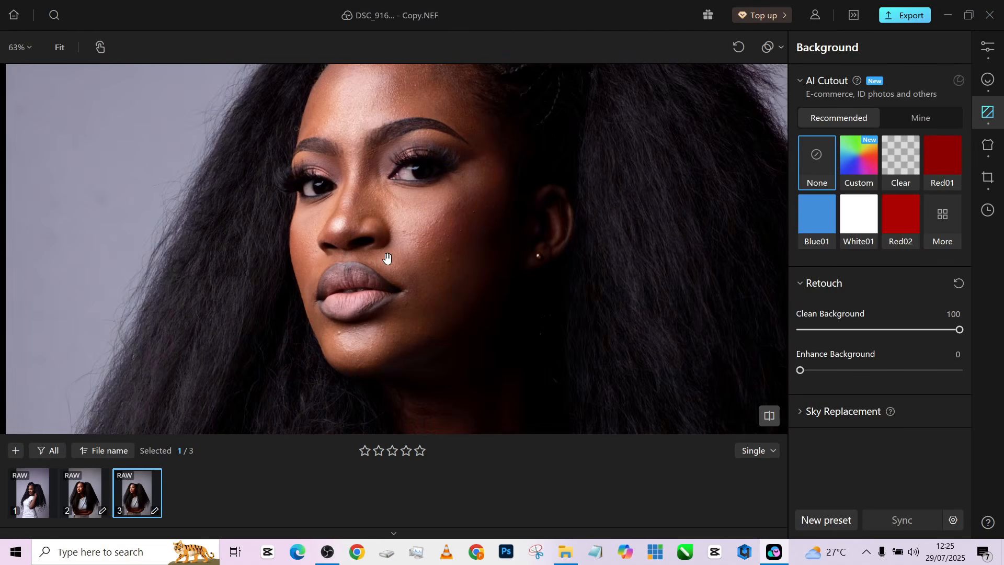
{"action": "scroll", "coordinate": [387, 258], "scroll_direction": "down", "scroll_amount": 2}
{"action": "scroll", "coordinate": [387, 258], "scroll_direction": "down", "scroll_amount": 2}
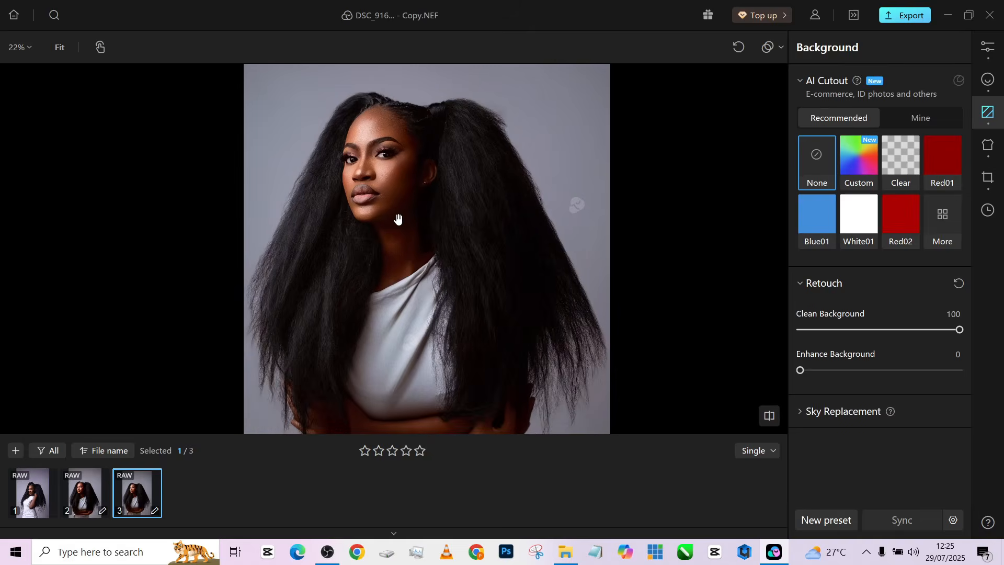
{"action": "scroll", "coordinate": [400, 218], "scroll_direction": "down", "scroll_amount": 2}
Step: Try an exposure of 0.32 on the local hair mask and undo it
{"action": "left_click", "coordinate": [988, 47]}
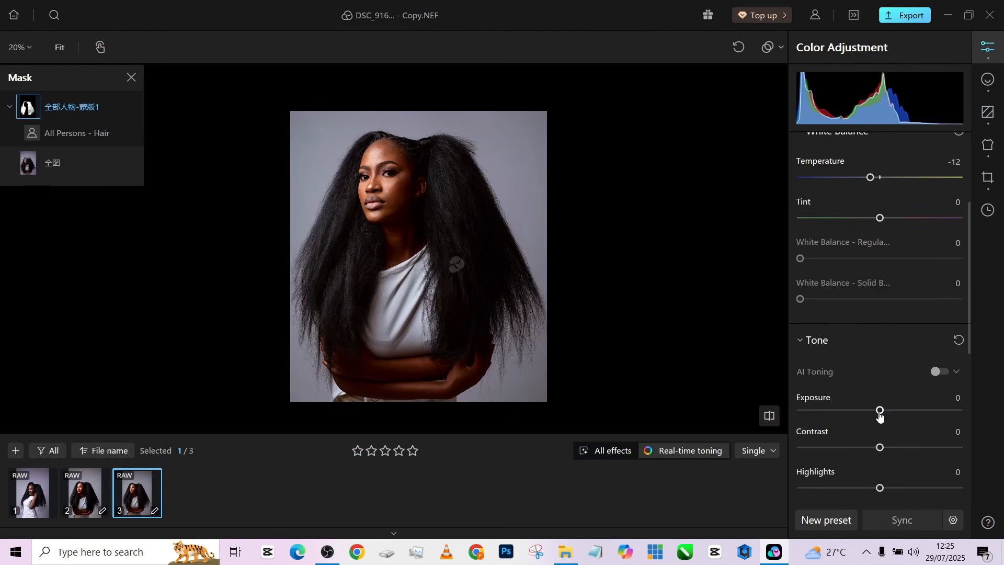
{"action": "left_click_drag", "start_coordinate": [881, 414], "coordinate": [885, 410]}
{"action": "scroll", "coordinate": [903, 473], "scroll_direction": "down", "scroll_amount": 1}
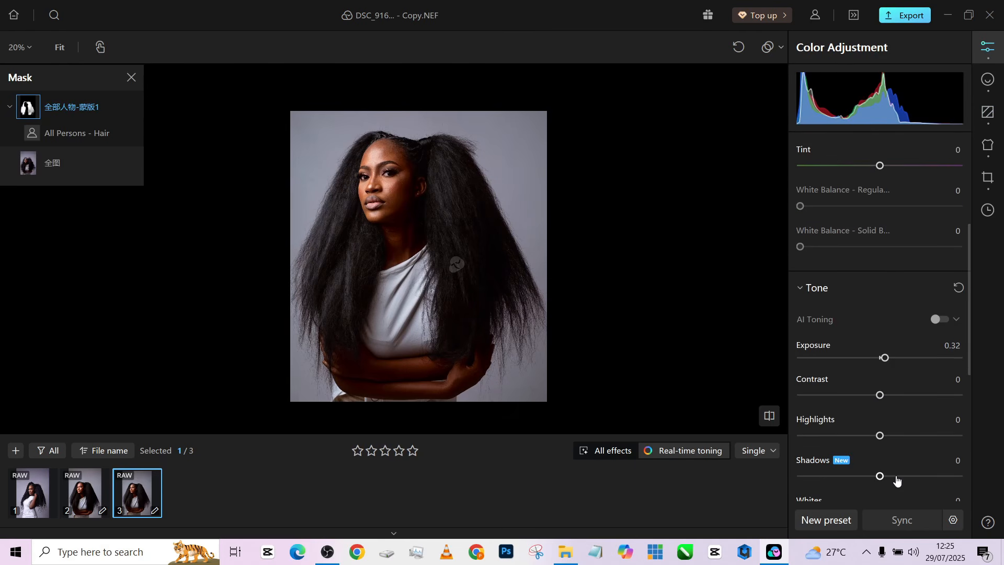
{"action": "scroll", "coordinate": [897, 480], "scroll_direction": "up", "scroll_amount": 4}
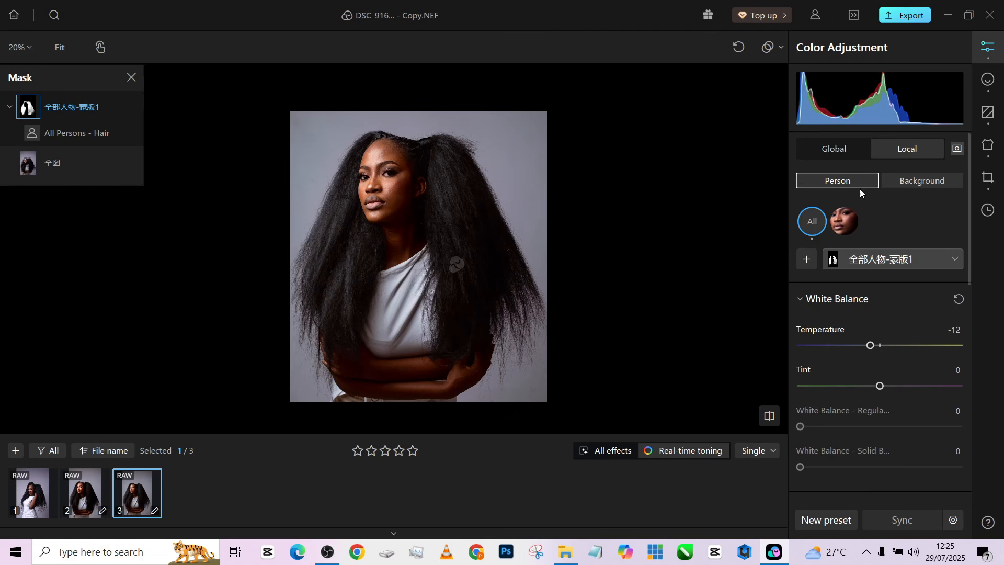
{"action": "key", "text": "ctrl+z"}
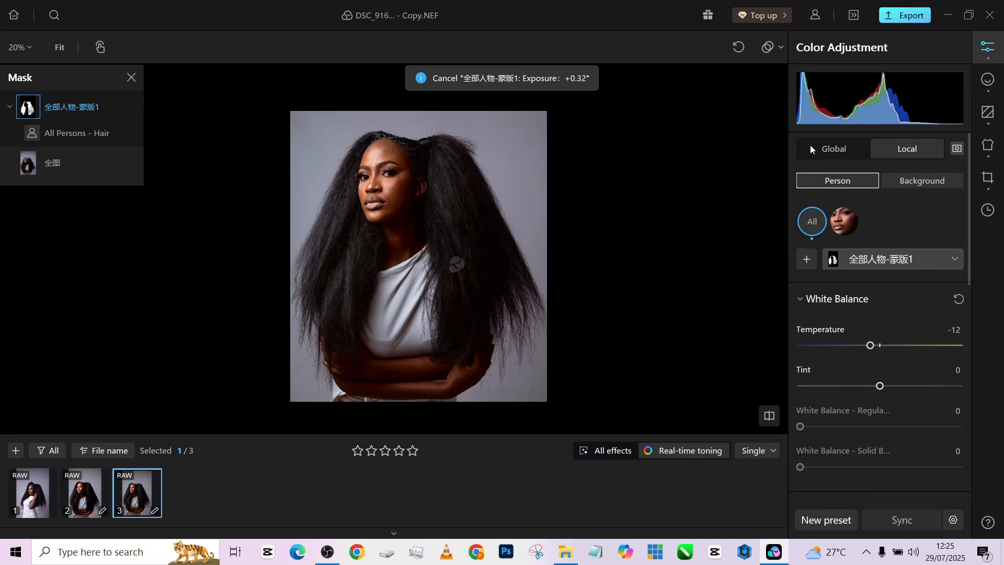
Step: Set the global exposure to 0.32 and shadows to 29 for the whole image
{"action": "left_click", "coordinate": [821, 146]}
{"action": "scroll", "coordinate": [840, 379], "scroll_direction": "down", "scroll_amount": 3}
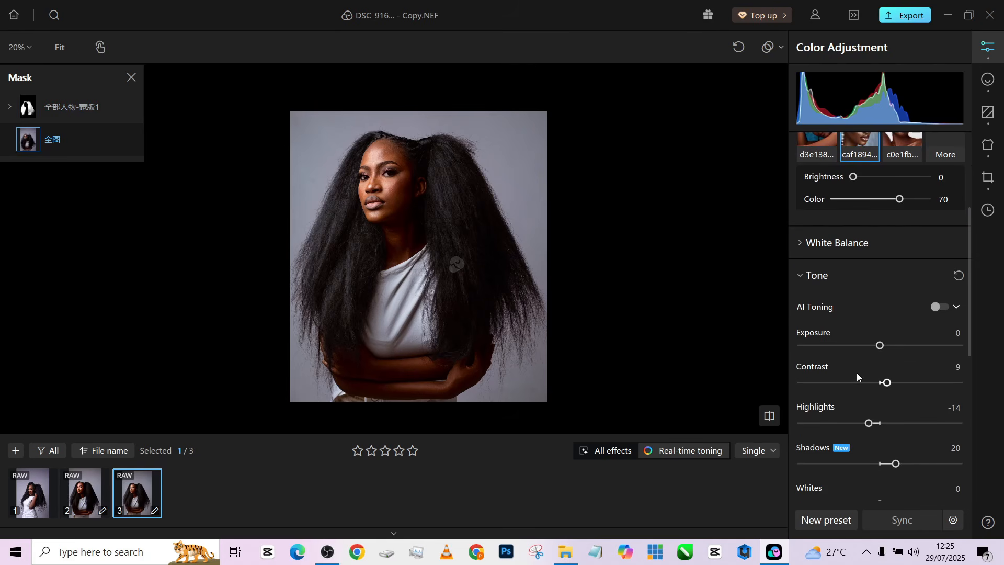
{"action": "left_click_drag", "start_coordinate": [883, 348], "coordinate": [885, 347]}
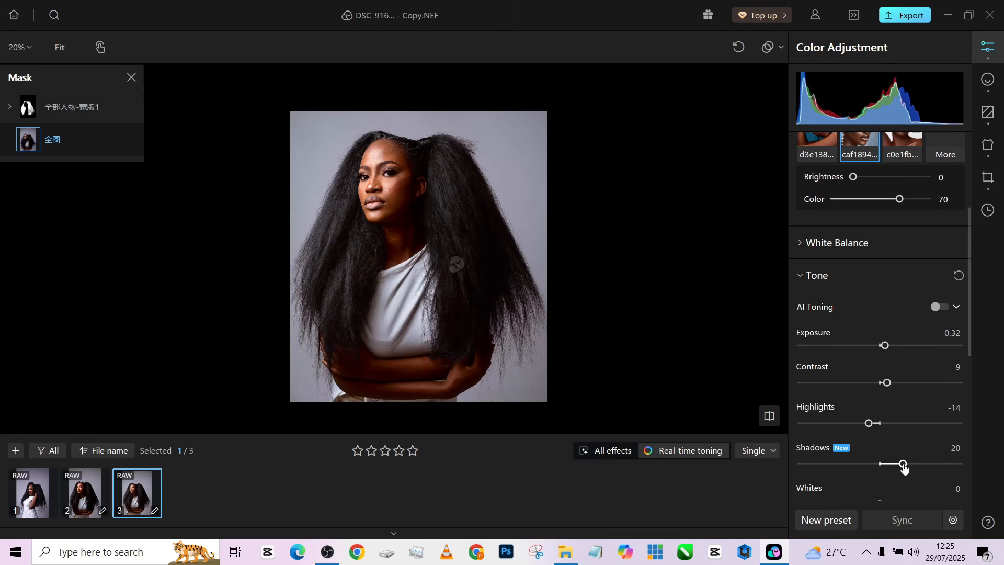
{"action": "left_click_drag", "start_coordinate": [905, 468], "coordinate": [904, 467]}
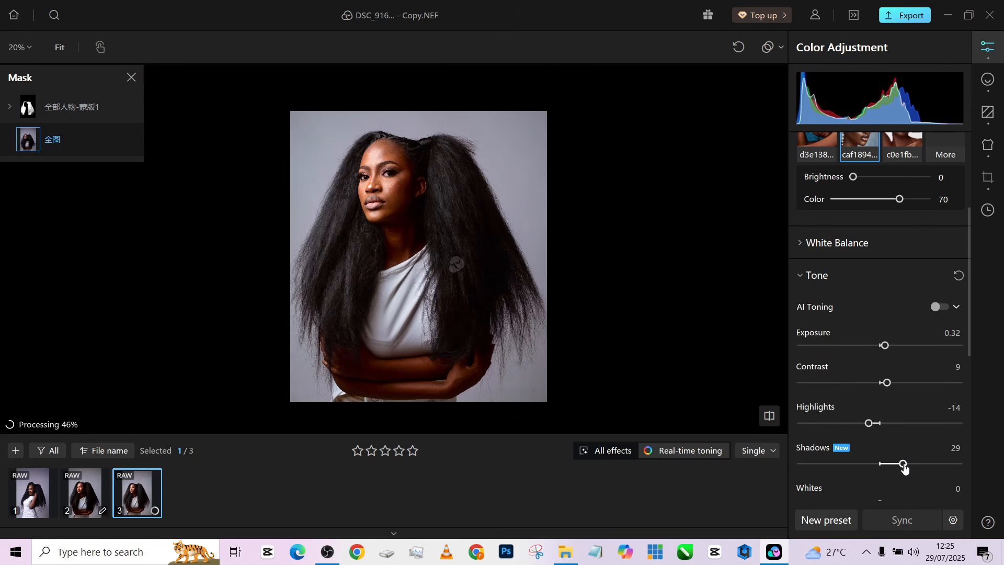
Step: Raise the makeup Shadows to 100 and set the makeup Highlights to 15 for the portrait
{"action": "left_click", "coordinate": [991, 86]}
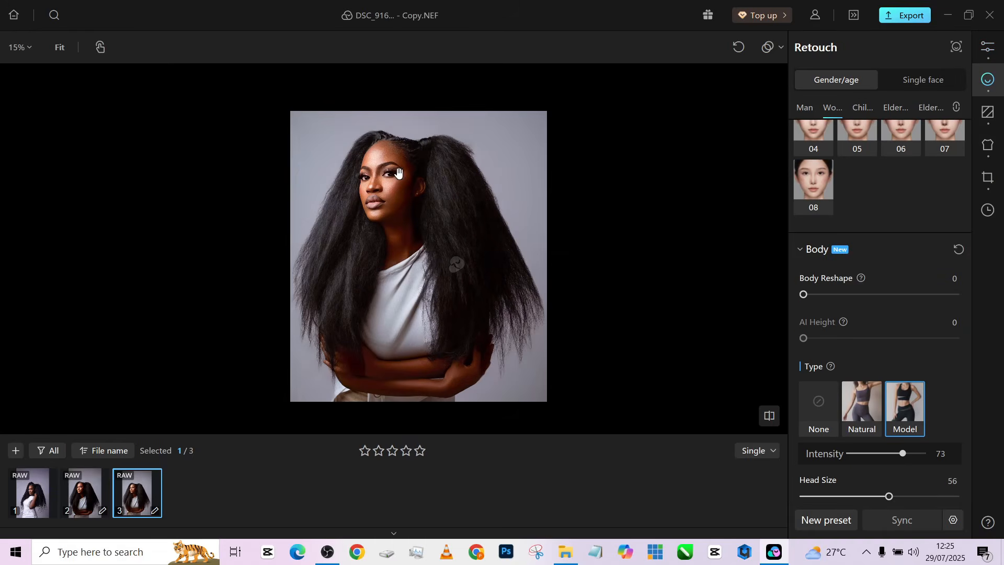
{"action": "scroll", "coordinate": [379, 152], "scroll_direction": "up", "scroll_amount": 1}
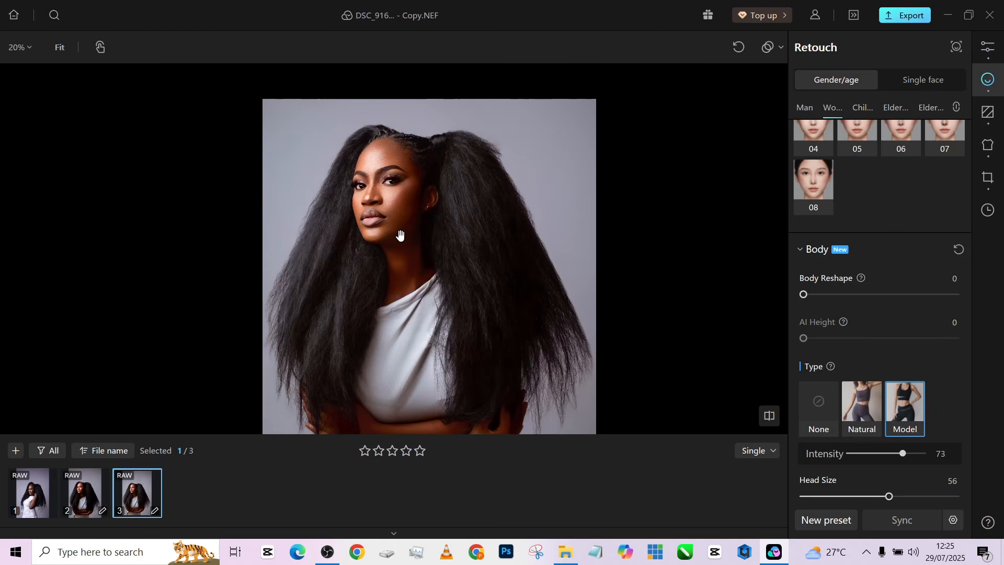
{"action": "scroll", "coordinate": [401, 236], "scroll_direction": "up", "scroll_amount": 3}
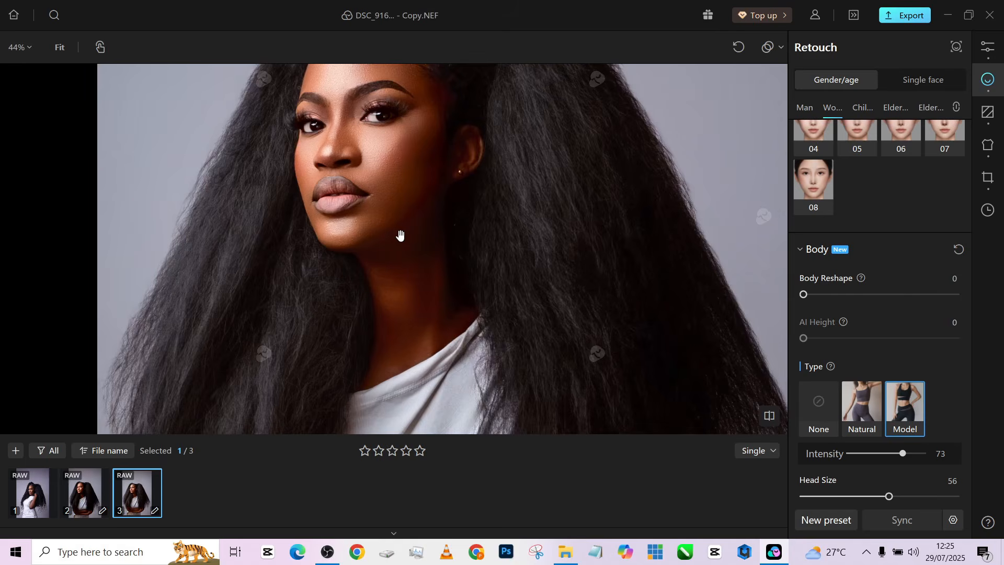
{"action": "scroll", "coordinate": [401, 236], "scroll_direction": "down", "scroll_amount": 4}
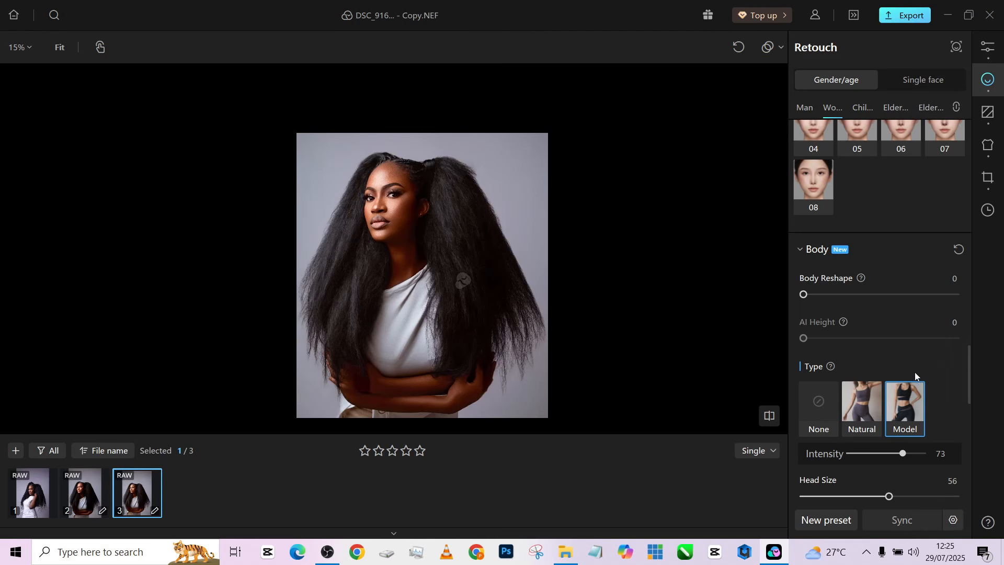
{"action": "scroll", "coordinate": [889, 317], "scroll_direction": "up", "scroll_amount": 5}
{"action": "scroll", "coordinate": [889, 317], "scroll_direction": "up", "scroll_amount": 3}
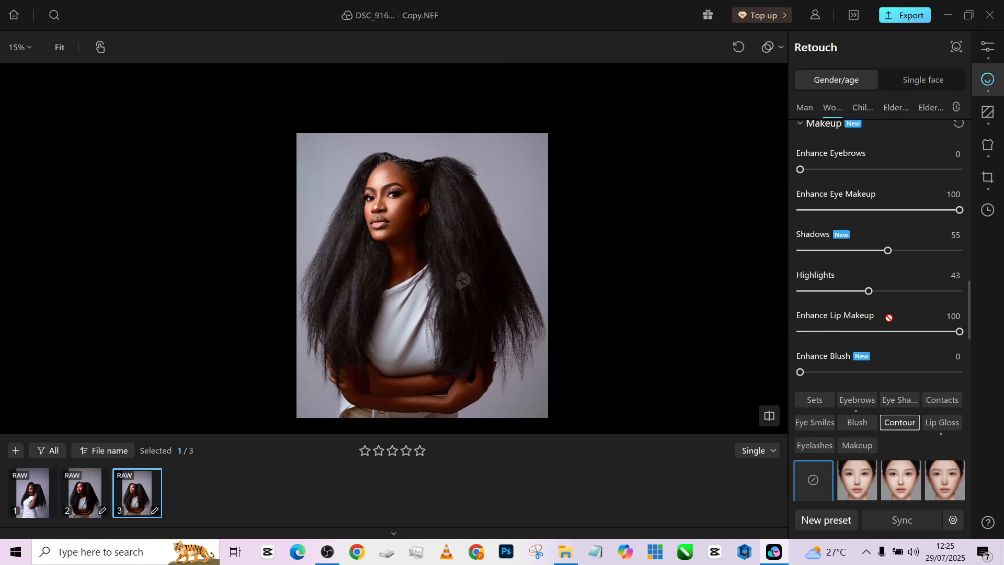
{"action": "left_click_drag", "start_coordinate": [886, 264], "coordinate": [960, 263]}
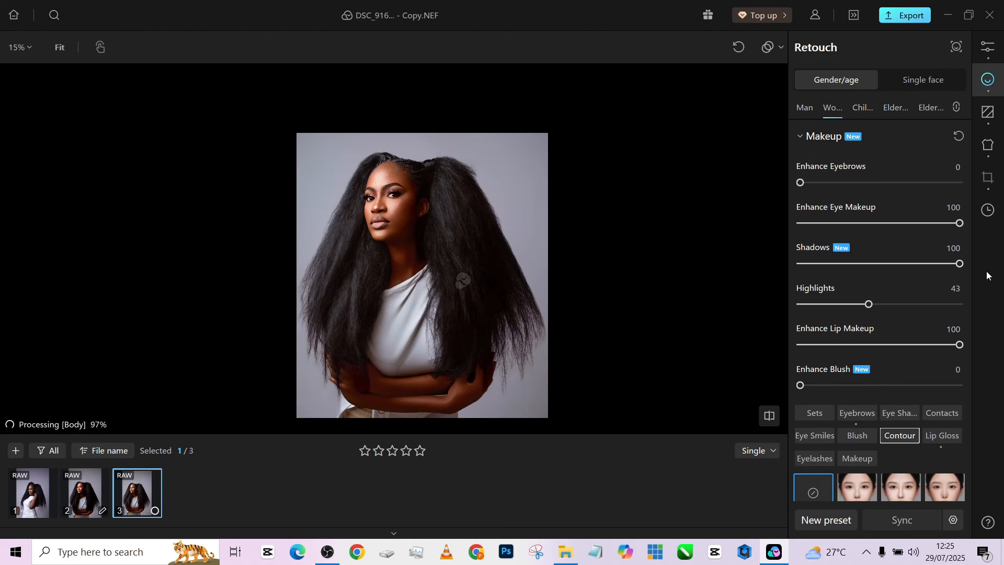
{"action": "scroll", "coordinate": [426, 206], "scroll_direction": "up", "scroll_amount": 3}
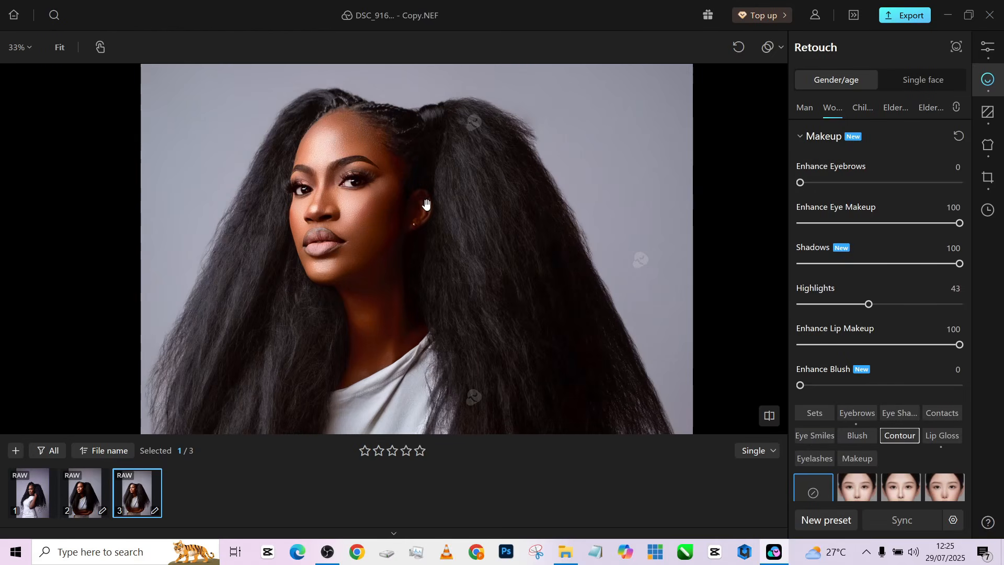
{"action": "left_click_drag", "start_coordinate": [841, 308], "coordinate": [826, 307]}
Step: Set Shadows to -20 in the hair mask's tone adjustments and check the retouched face up close
{"action": "left_click", "coordinate": [987, 56]}
{"action": "scroll", "coordinate": [890, 445], "scroll_direction": "down", "scroll_amount": 2}
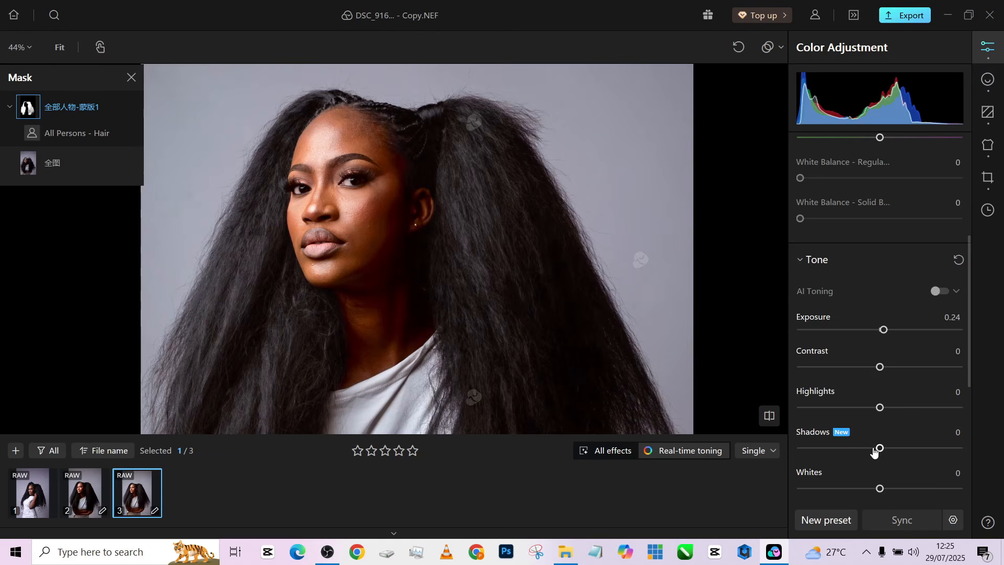
{"action": "left_click_drag", "start_coordinate": [879, 449], "coordinate": [864, 448]}
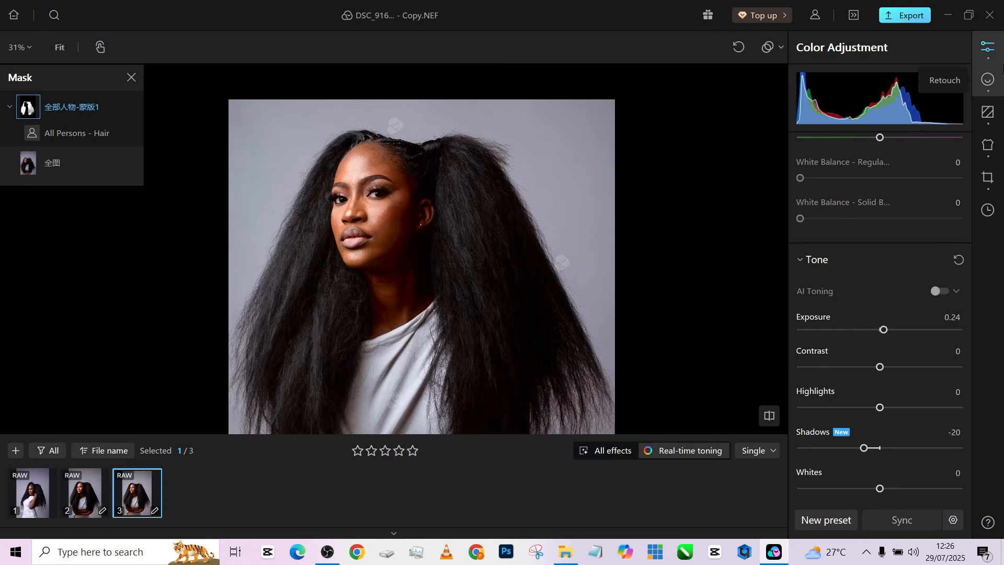
{"action": "left_click", "coordinate": [988, 79]}
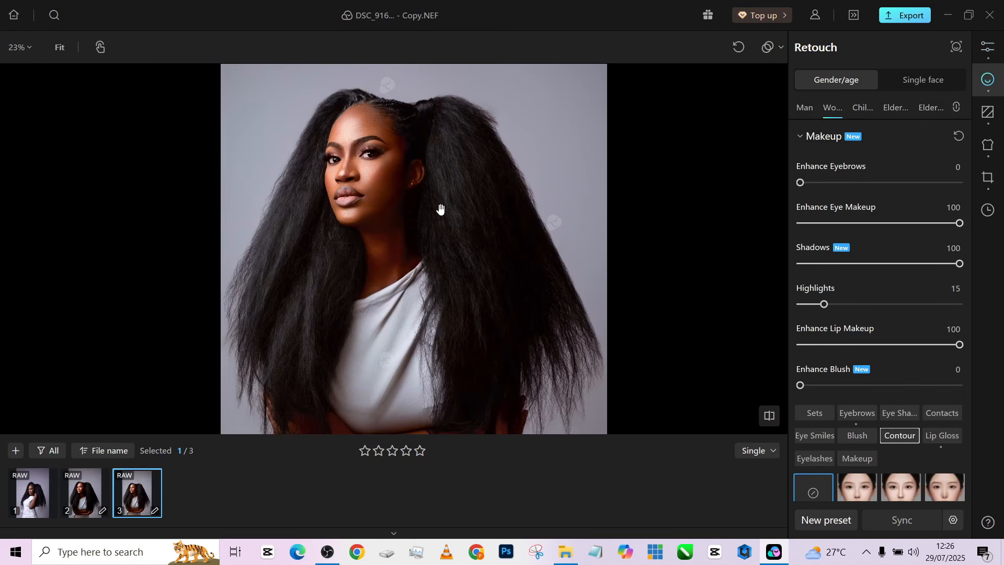
{"action": "scroll", "coordinate": [377, 198], "scroll_direction": "up", "scroll_amount": 3}
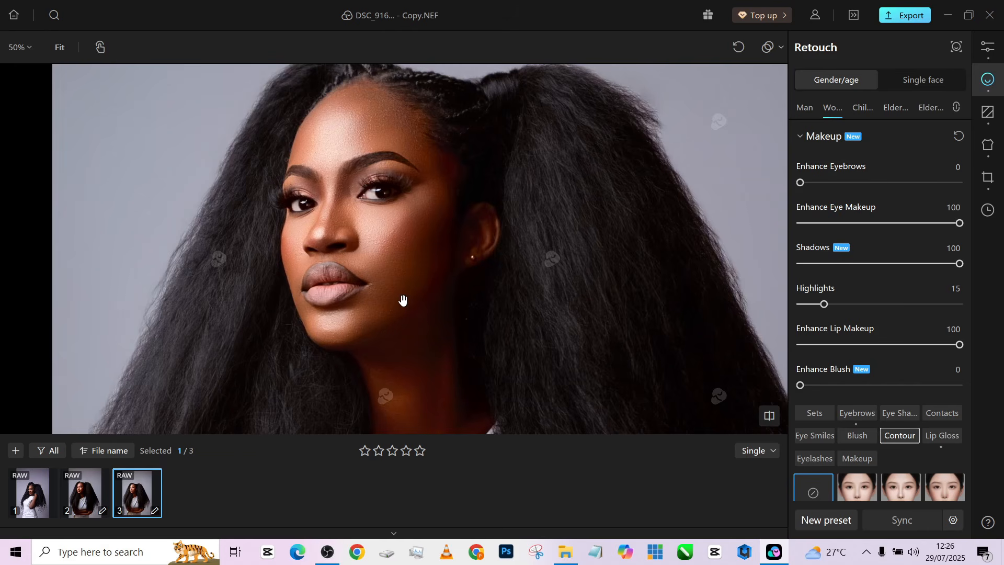
Step: Sync all adjustment categories from the finished third portrait to the unedited first photo, DSC_9159.NEF
{"action": "left_click", "coordinate": [30, 498]}
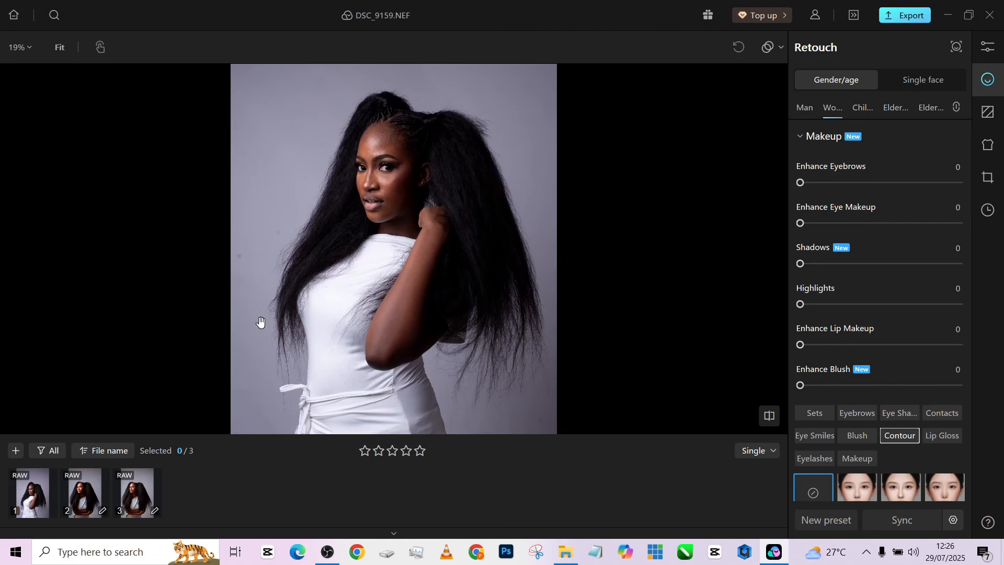
{"action": "left_click", "coordinate": [134, 506]}
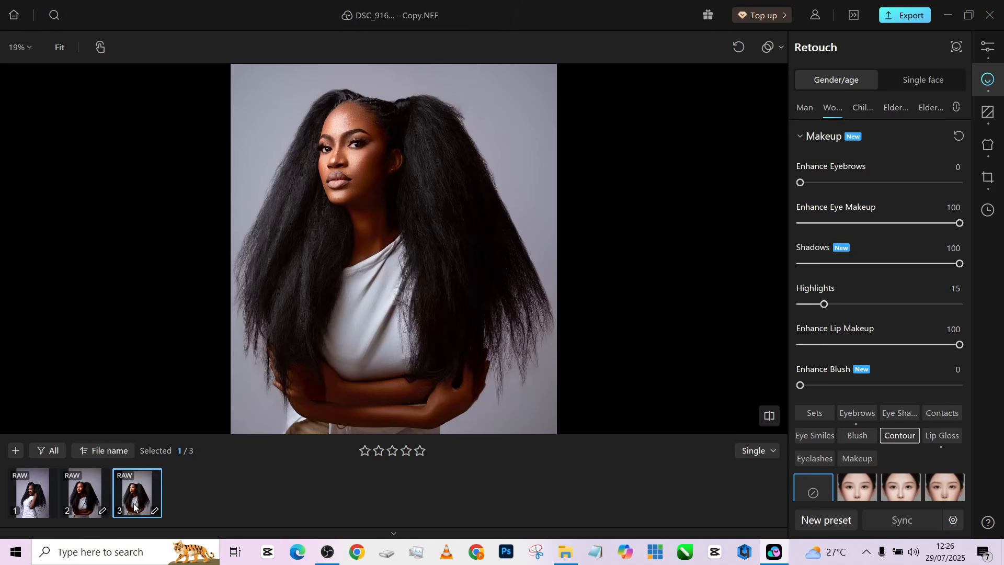
{"action": "left_click", "coordinate": [27, 502], "text": "ctrl"}
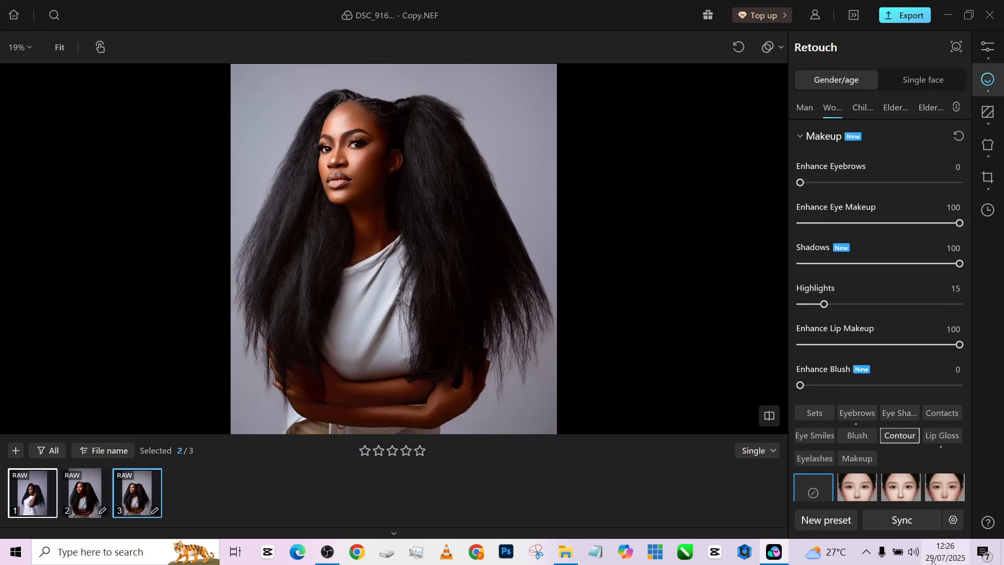
{"action": "left_click", "coordinate": [910, 520]}
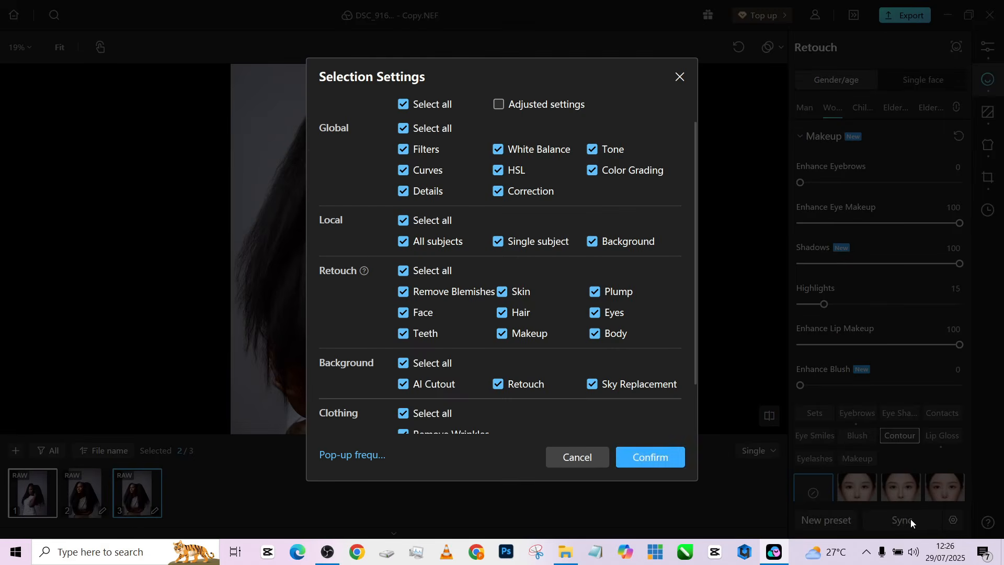
{"action": "left_click", "coordinate": [654, 460]}
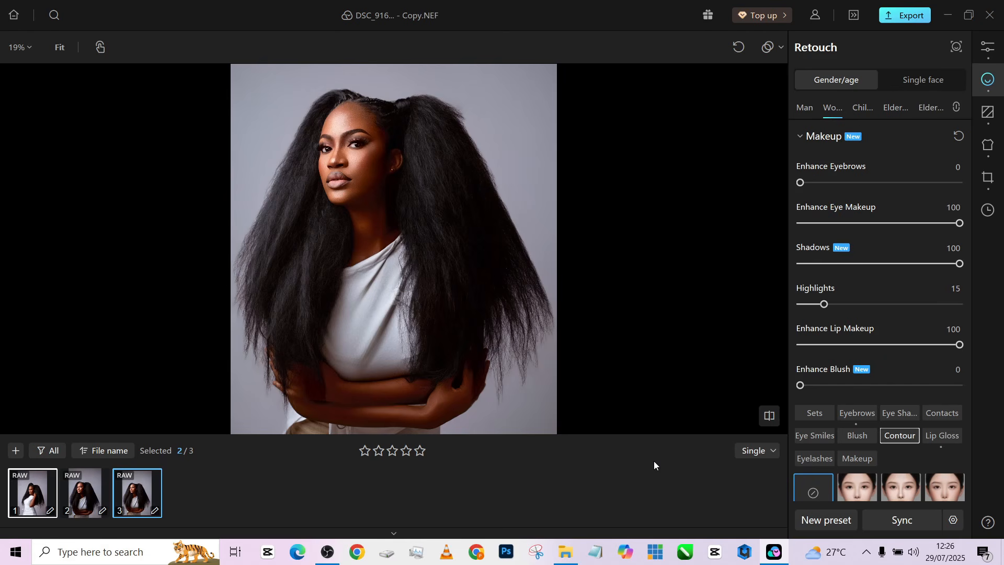
Step: Examine the synced DSC_9159.NEF up close and in full, comparing it with the third portrait and its own unedited version
{"action": "left_click", "coordinate": [30, 496]}
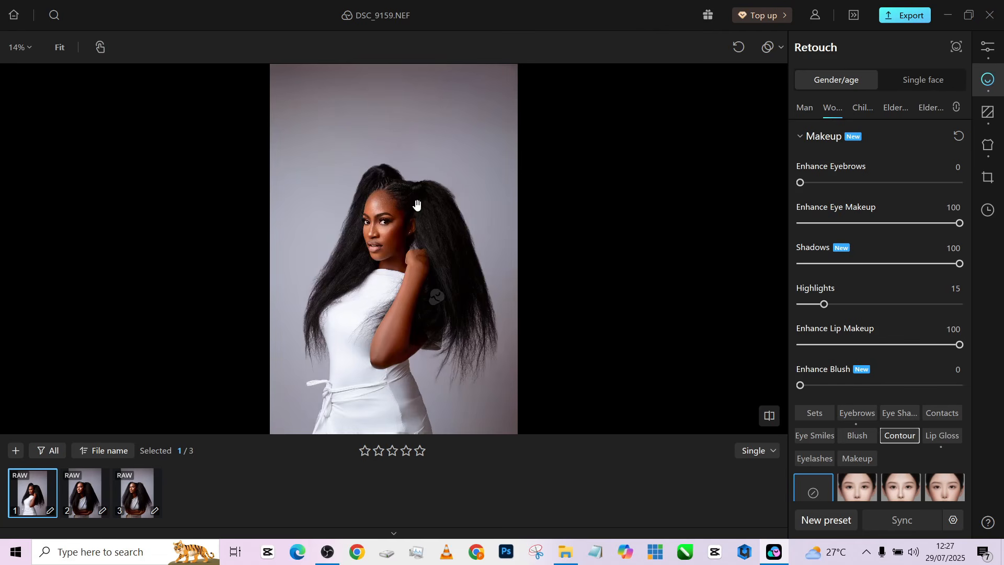
{"action": "scroll", "coordinate": [418, 208], "scroll_direction": "up", "scroll_amount": 2}
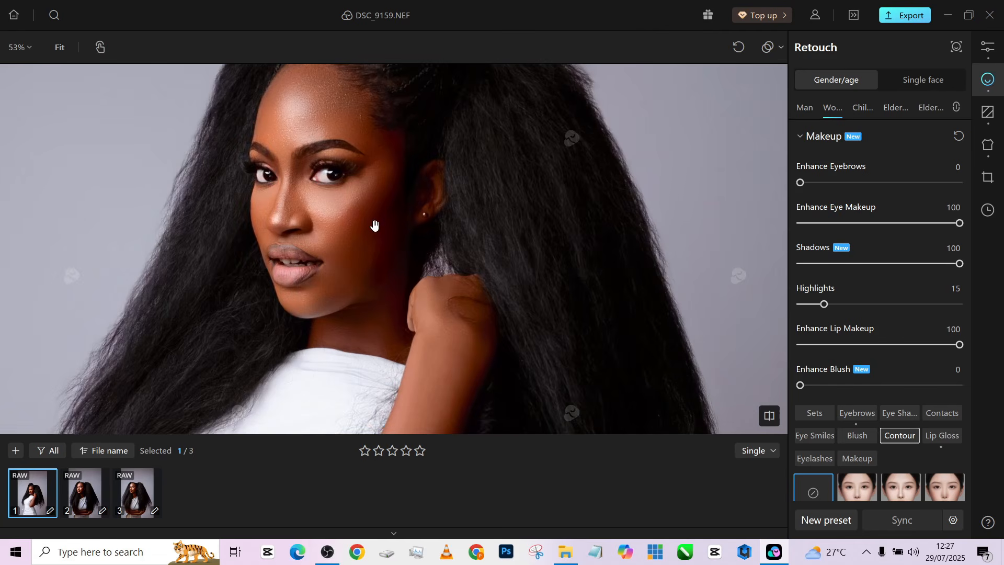
{"action": "scroll", "coordinate": [375, 226], "scroll_direction": "down", "scroll_amount": 2}
{"action": "left_click", "coordinate": [137, 492]}
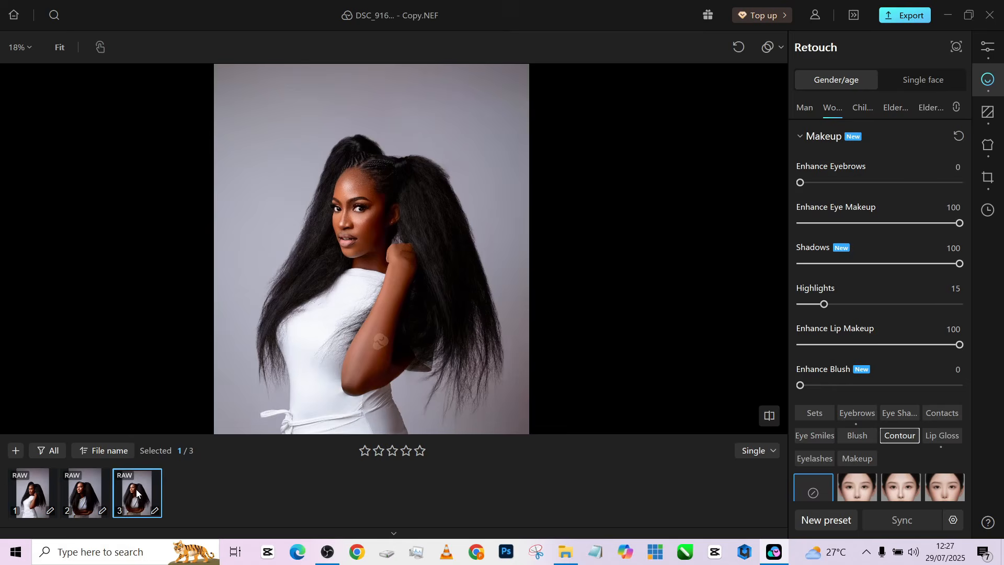
{"action": "left_click", "coordinate": [31, 495]}
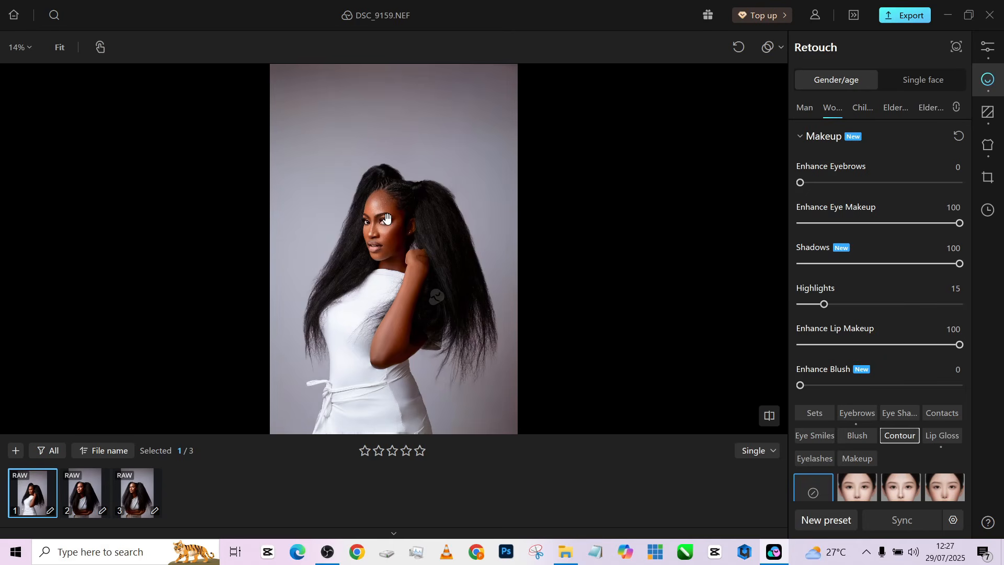
{"action": "scroll", "coordinate": [387, 220], "scroll_direction": "up", "scroll_amount": 3}
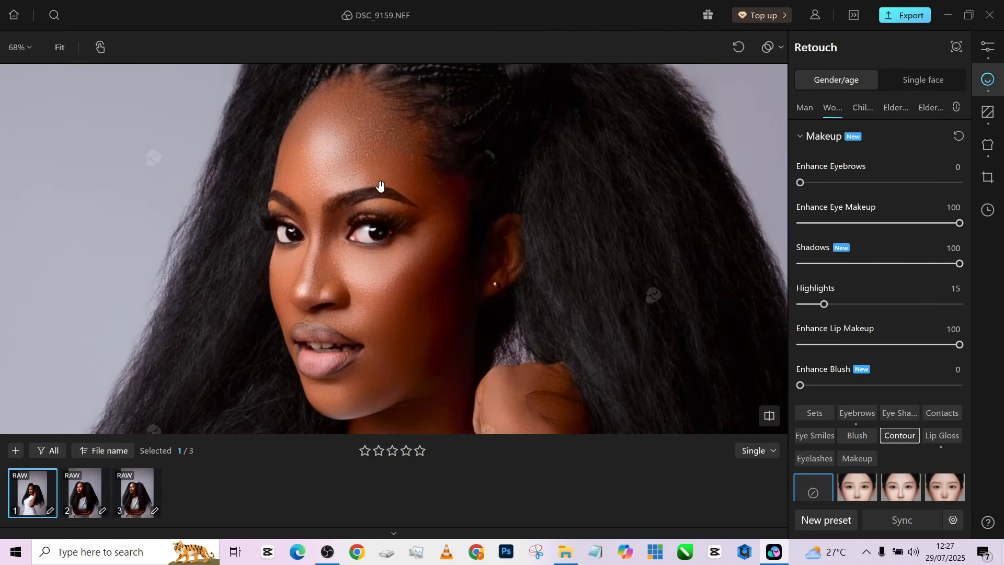
{"action": "scroll", "coordinate": [382, 191], "scroll_direction": "down", "scroll_amount": 3}
{"action": "scroll", "coordinate": [387, 182], "scroll_direction": "down", "scroll_amount": 2}
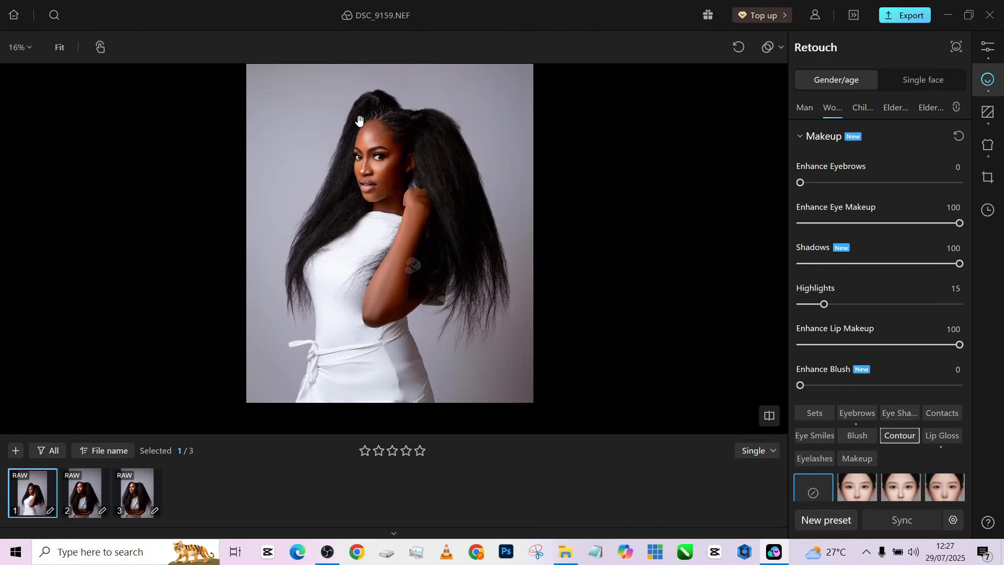
{"action": "scroll", "coordinate": [358, 120], "scroll_direction": "up", "scroll_amount": 3}
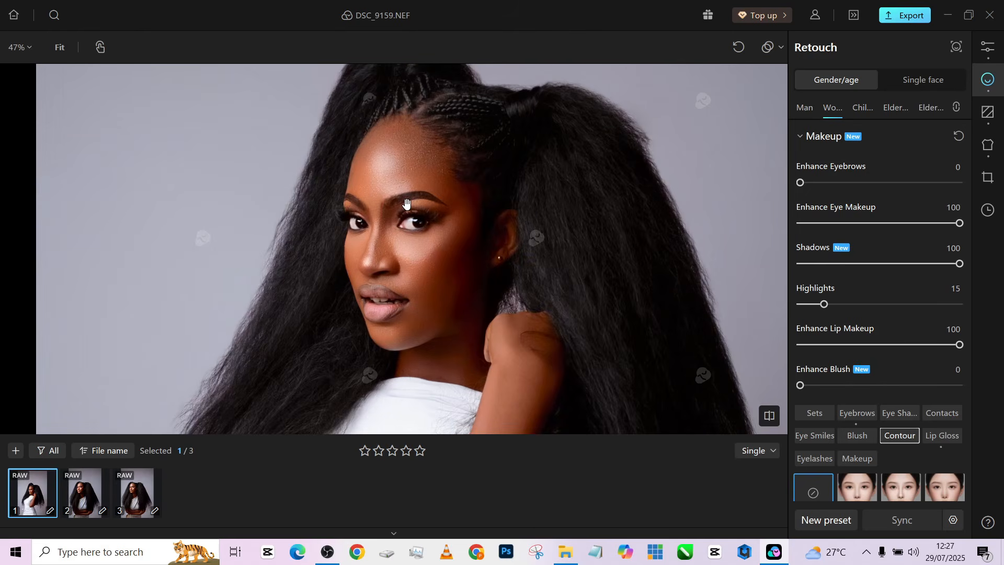
{"action": "scroll", "coordinate": [406, 203], "scroll_direction": "up", "scroll_amount": 2}
{"action": "scroll", "coordinate": [407, 204], "scroll_direction": "down", "scroll_amount": 3}
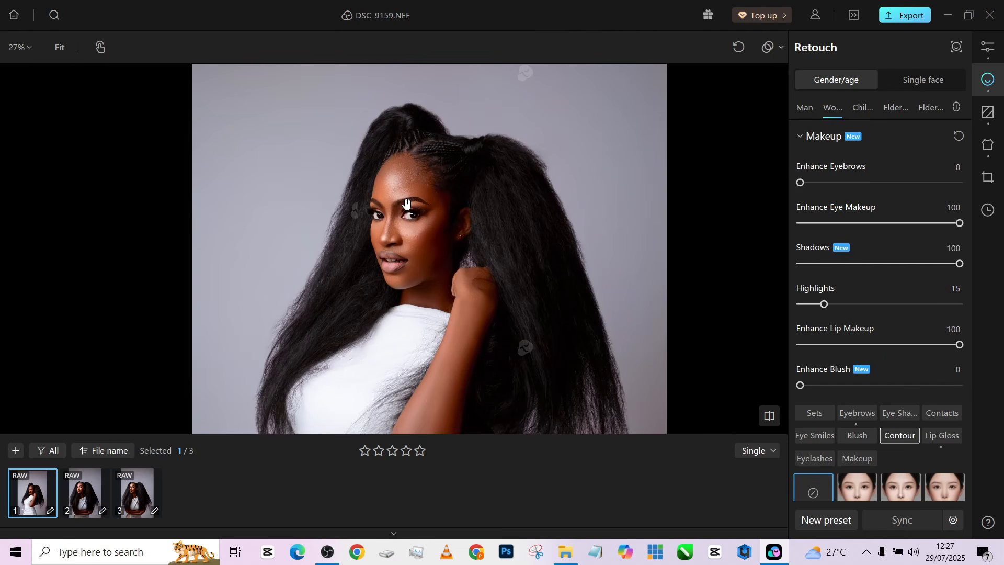
{"action": "scroll", "coordinate": [407, 235], "scroll_direction": "up", "scroll_amount": 4}
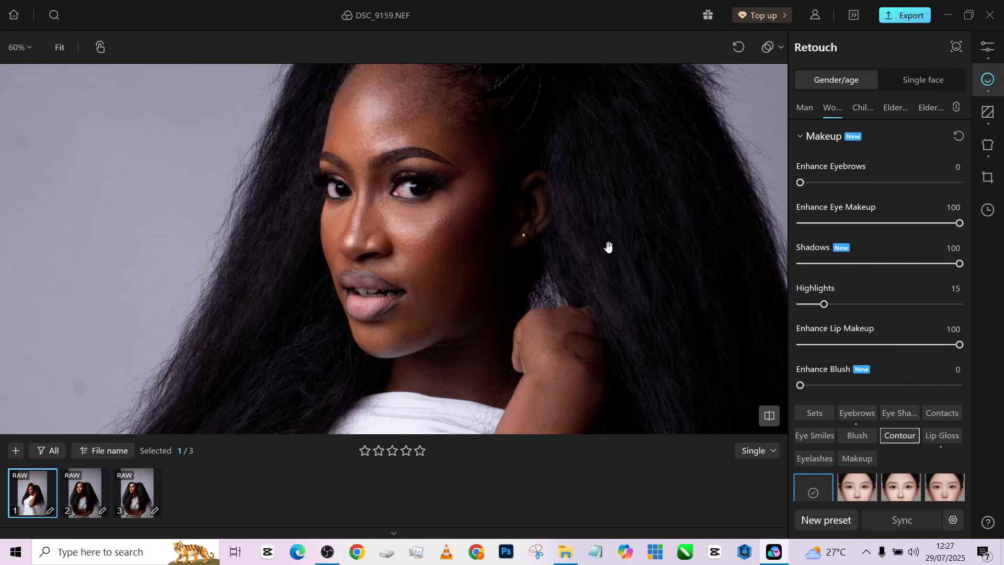
{"action": "scroll", "coordinate": [605, 246], "scroll_direction": "down", "scroll_amount": 5}
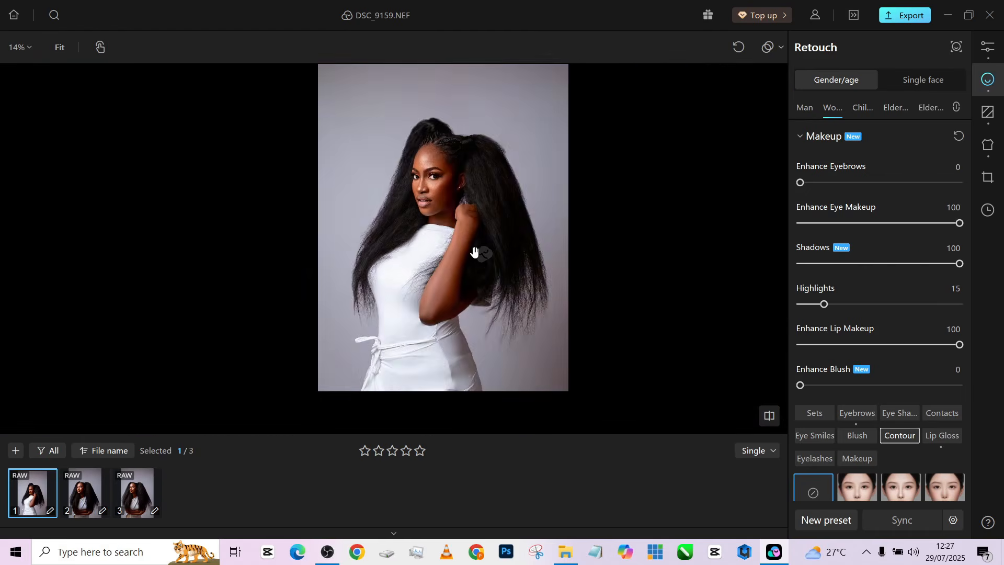
{"action": "key", "text": "backslash"}
{"action": "key", "text": "backslash"}
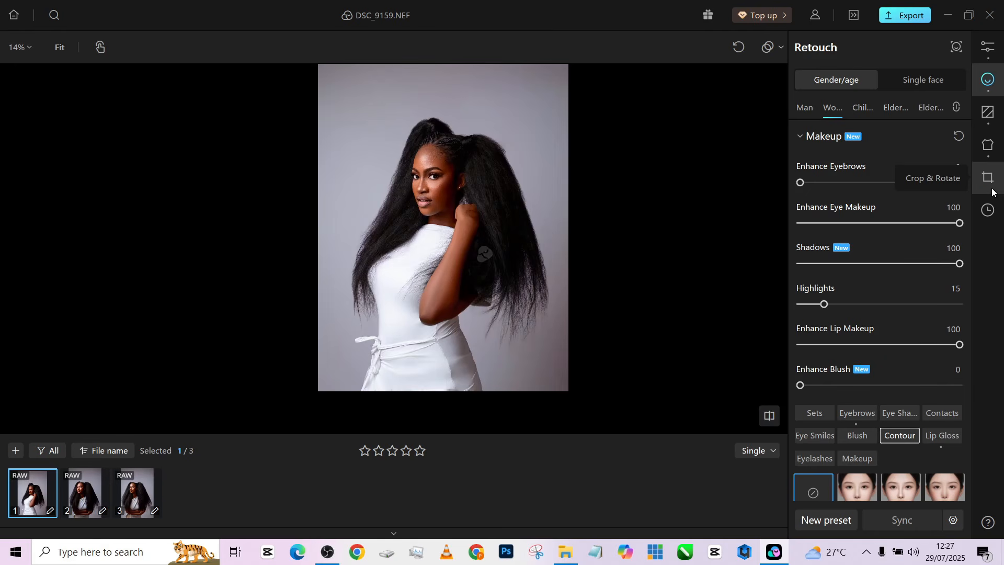
Step: Crop DSC_9159.NEF to a 4:5 ratio, tightening the frame around the woman, and switch back to the third portrait
{"action": "left_click", "coordinate": [991, 187]}
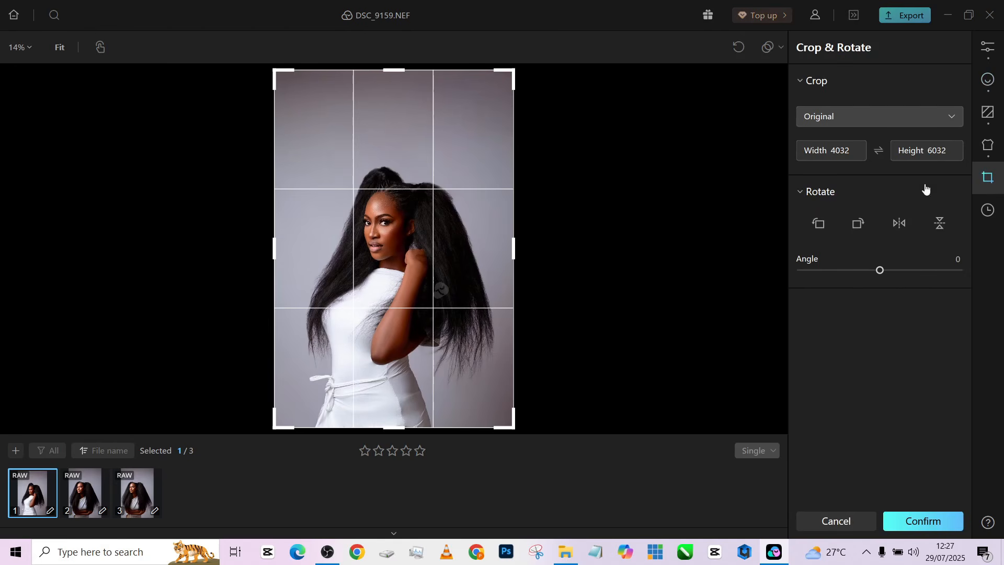
{"action": "left_click", "coordinate": [869, 125]}
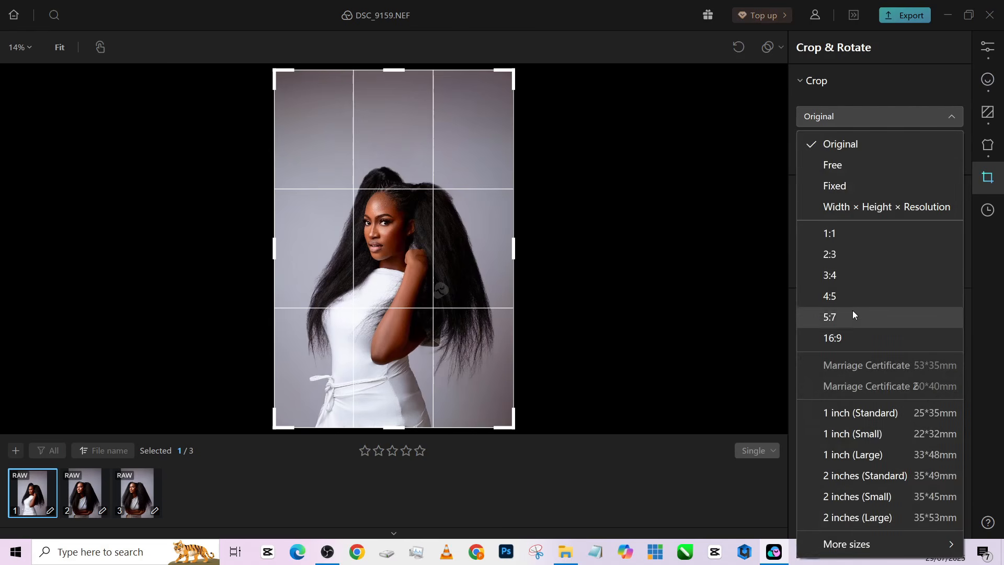
{"action": "left_click", "coordinate": [846, 297]}
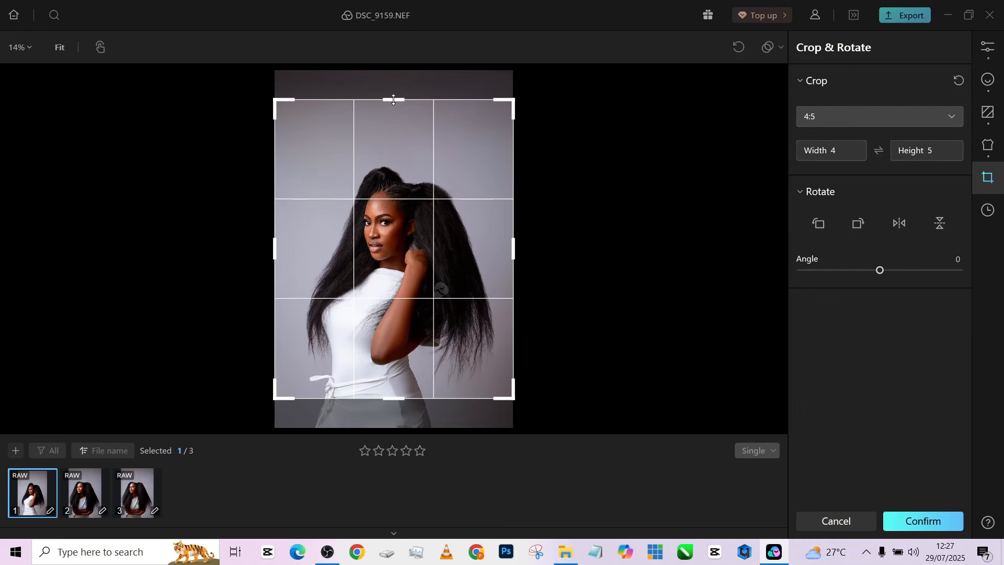
{"action": "left_click_drag", "start_coordinate": [393, 99], "coordinate": [400, 134]}
{"action": "left_click_drag", "start_coordinate": [419, 228], "coordinate": [421, 244]}
{"action": "key", "text": "Return"}
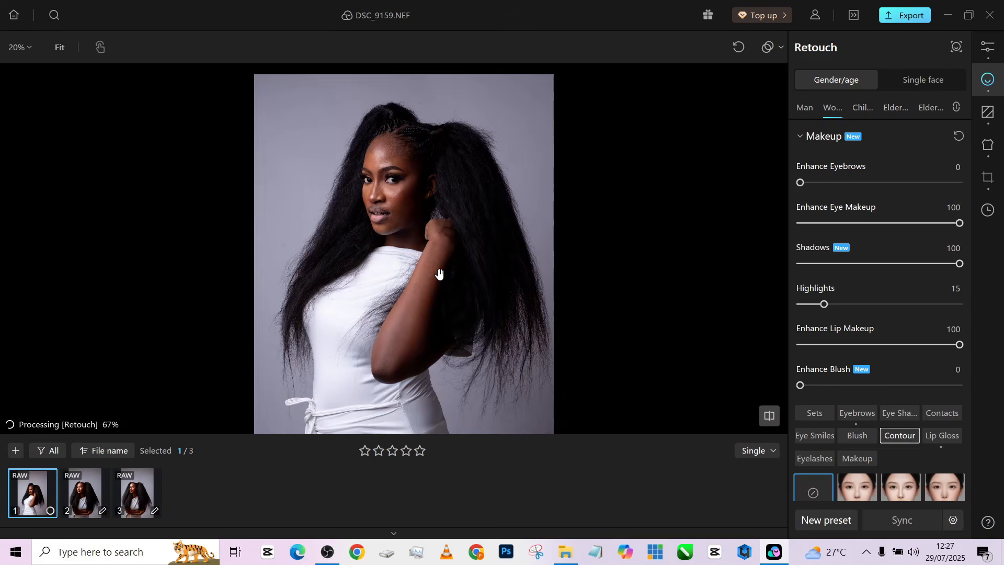
{"action": "left_click", "coordinate": [142, 486]}
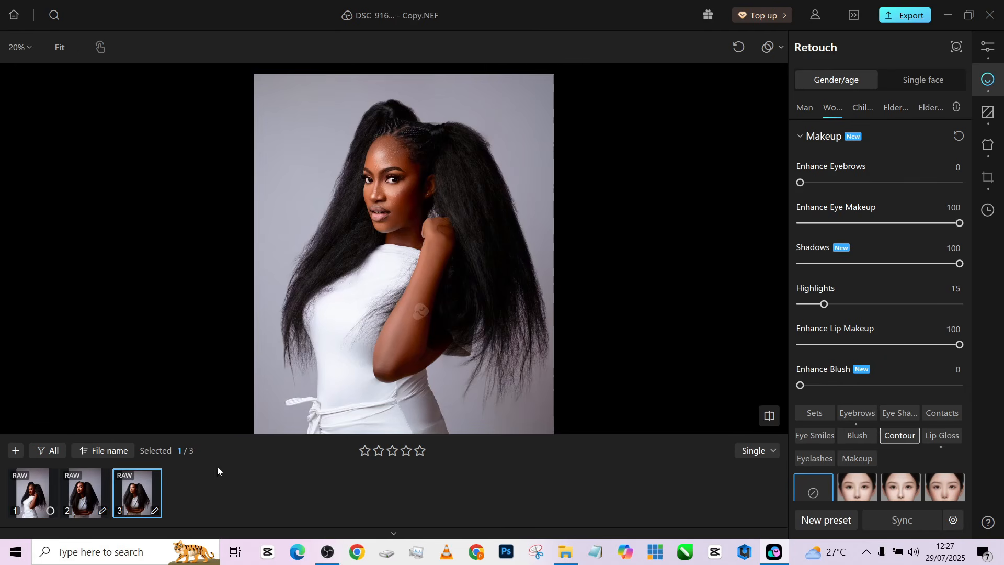